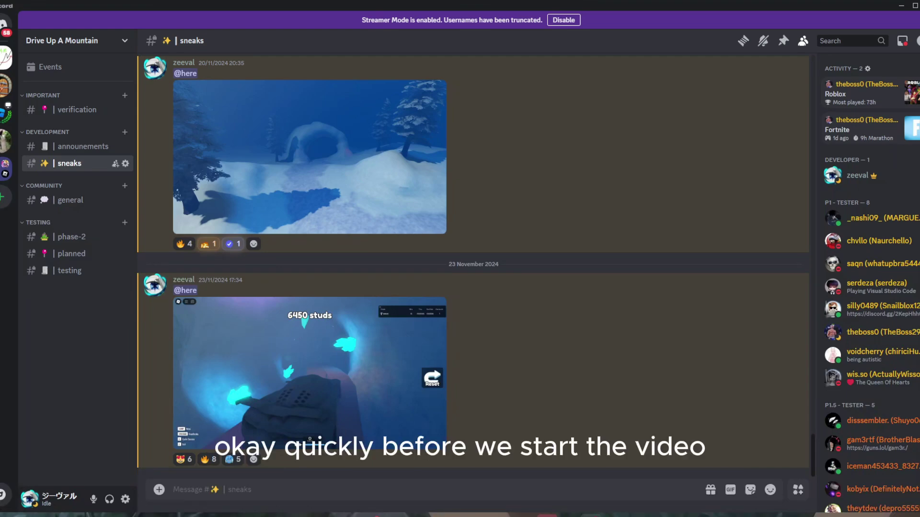
Scroll through the chat and view the snowy bridge screenshot enlarged, then close it.
scroll(513, 346, up, 3)
scroll(513, 346, up, 1)
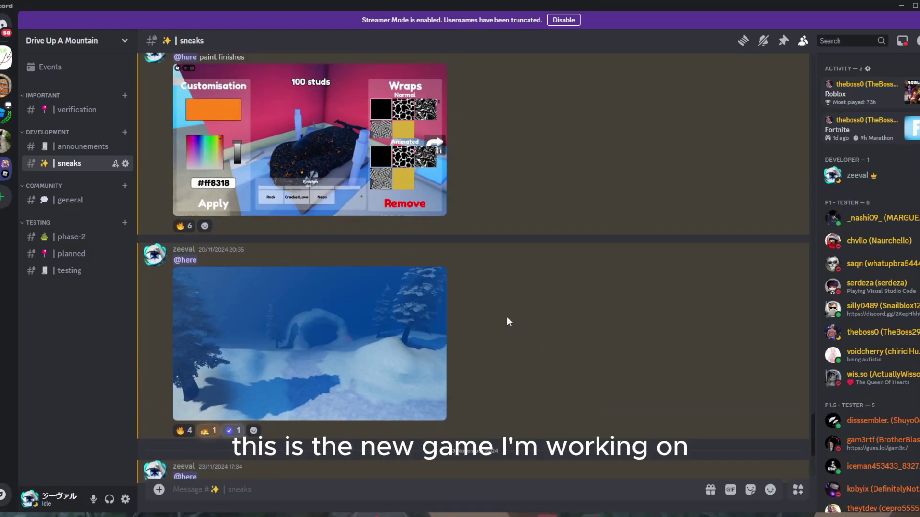
scroll(507, 317, up, 4)
scroll(506, 317, up, 4)
scroll(507, 317, up, 3)
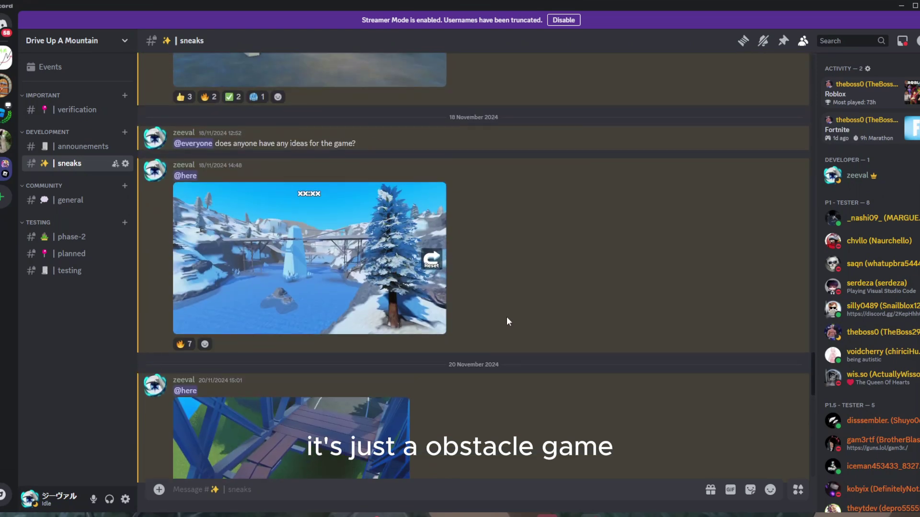
scroll(507, 317, up, 2)
scroll(515, 323, up, 3)
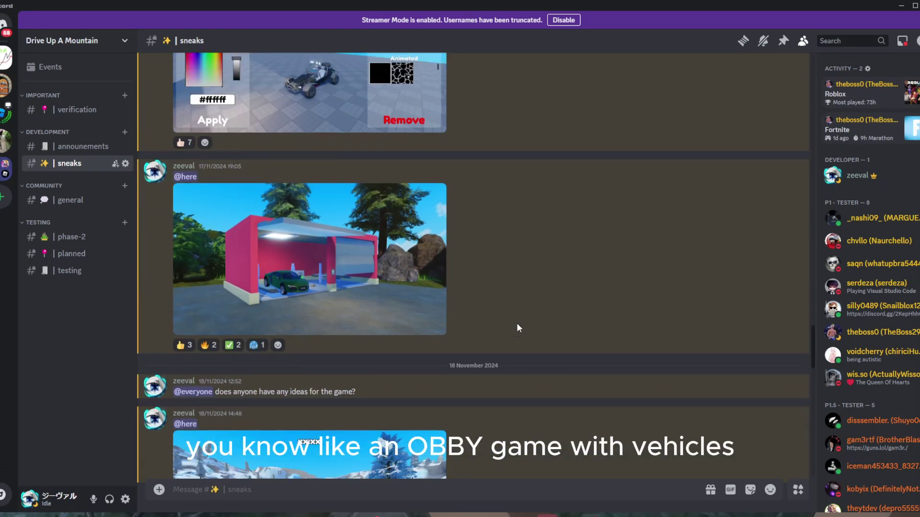
scroll(516, 324, up, 3)
scroll(516, 324, down, 1)
scroll(518, 323, down, 7)
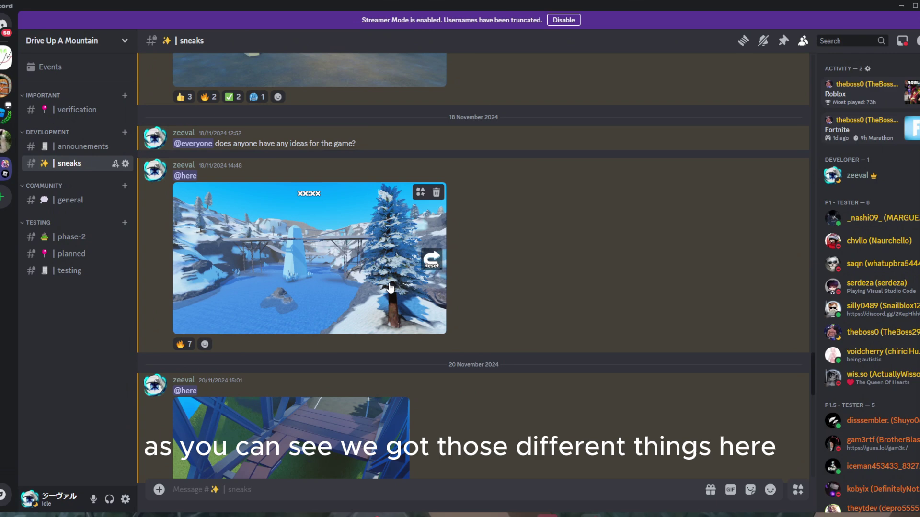
scroll(390, 288, down, 2)
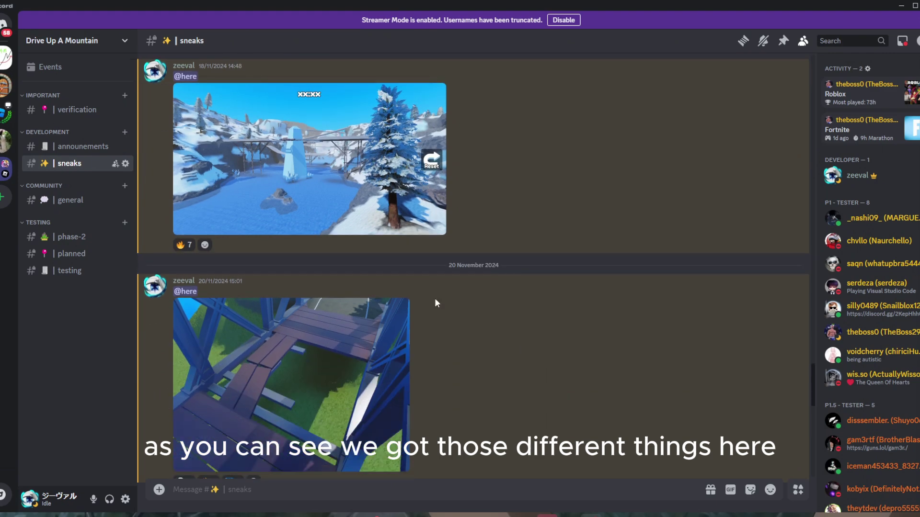
click(341, 175)
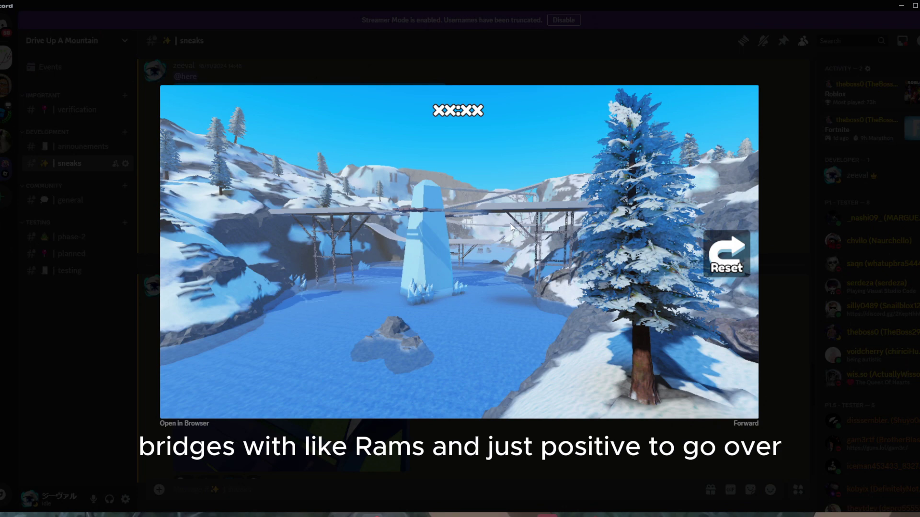
click(772, 275)
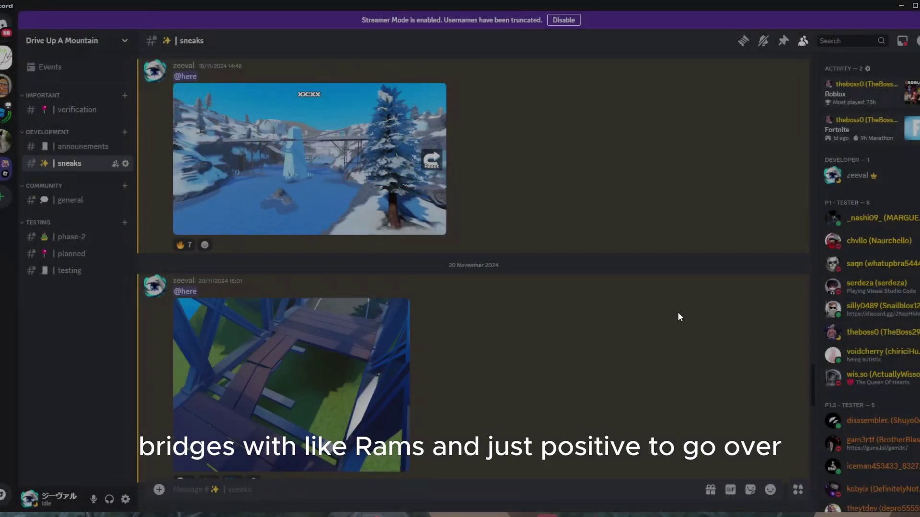
Scroll the chat further, then select and deselect the flat grey part on the baseplate.
scroll(678, 312, down, 5)
scroll(654, 317, down, 3)
scroll(655, 321, down, 2)
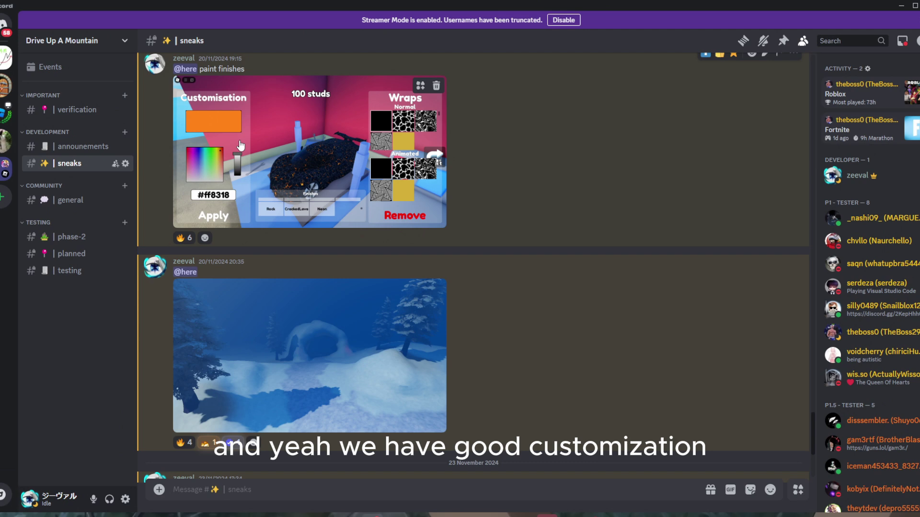
scroll(511, 235, down, 4)
scroll(371, 339, up, 1)
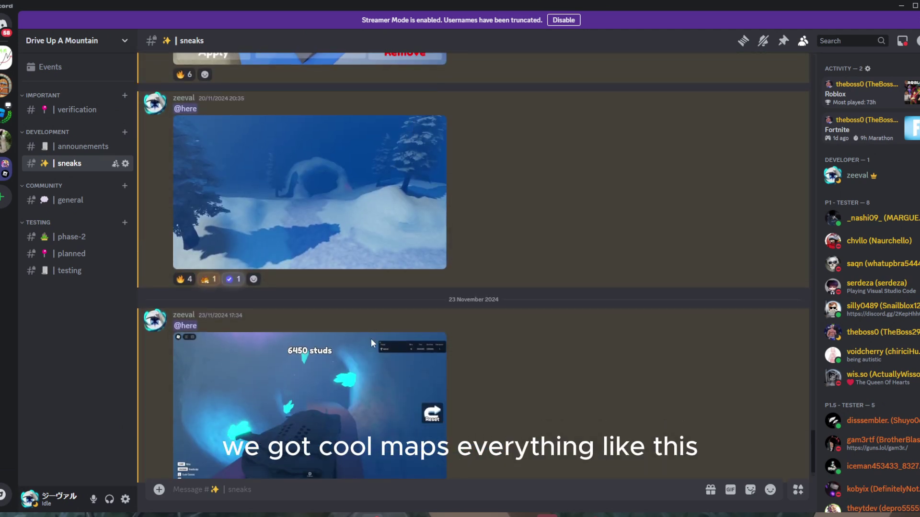
scroll(513, 354, down, 1)
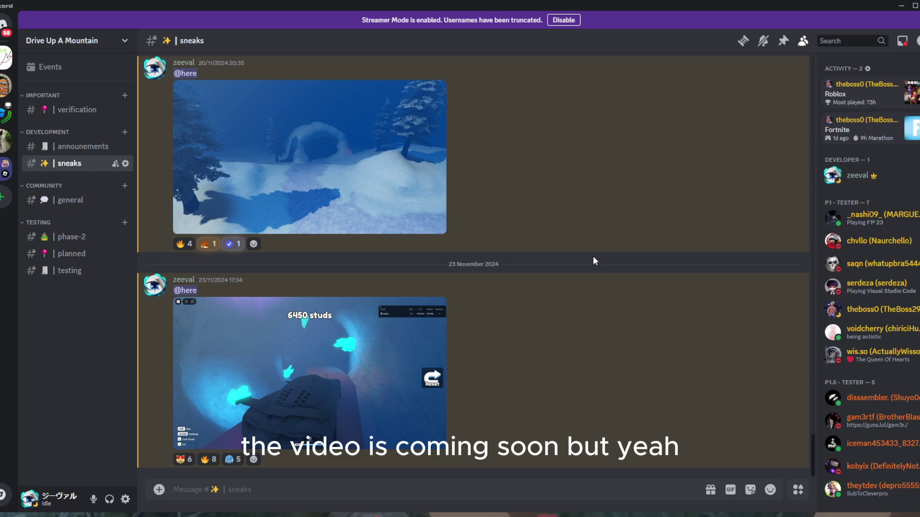
scroll(661, 299, up, 5)
scroll(677, 308, up, 5)
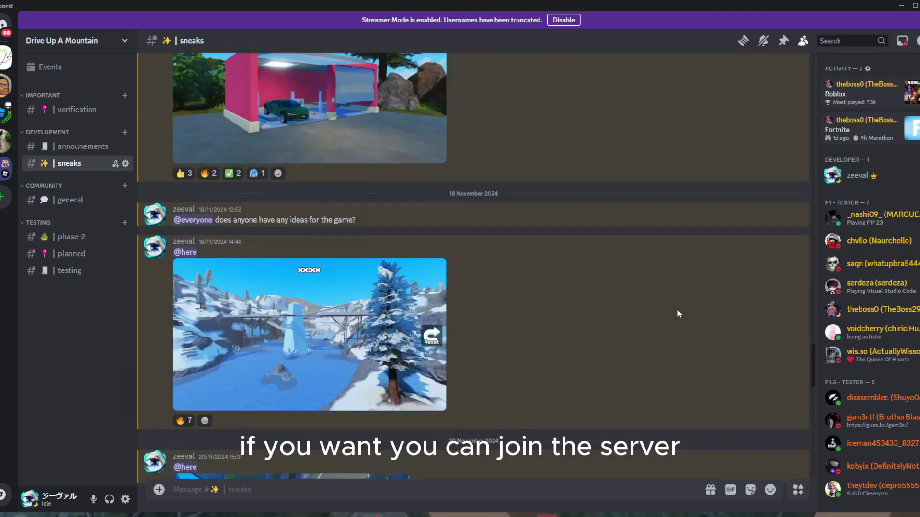
scroll(677, 310, up, 5)
scroll(677, 309, up, 5)
scroll(677, 309, up, 3)
scroll(677, 309, up, 3)
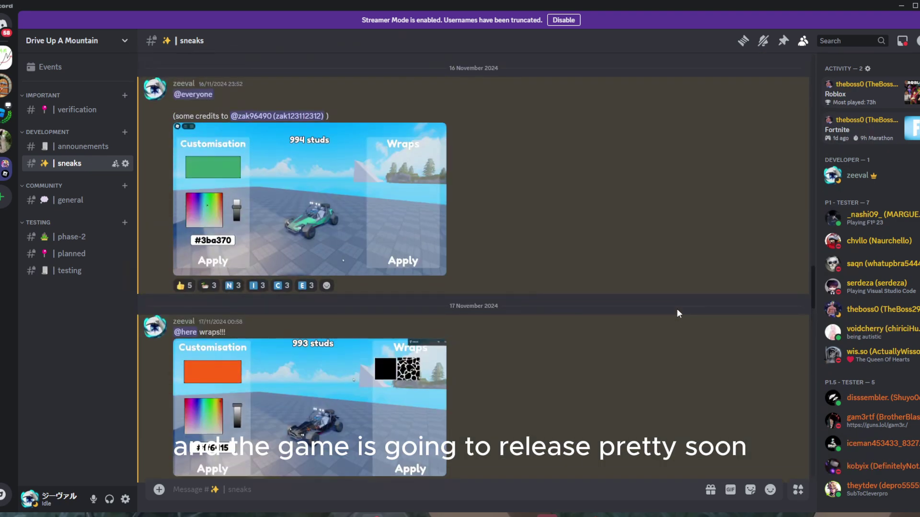
scroll(677, 310, up, 5)
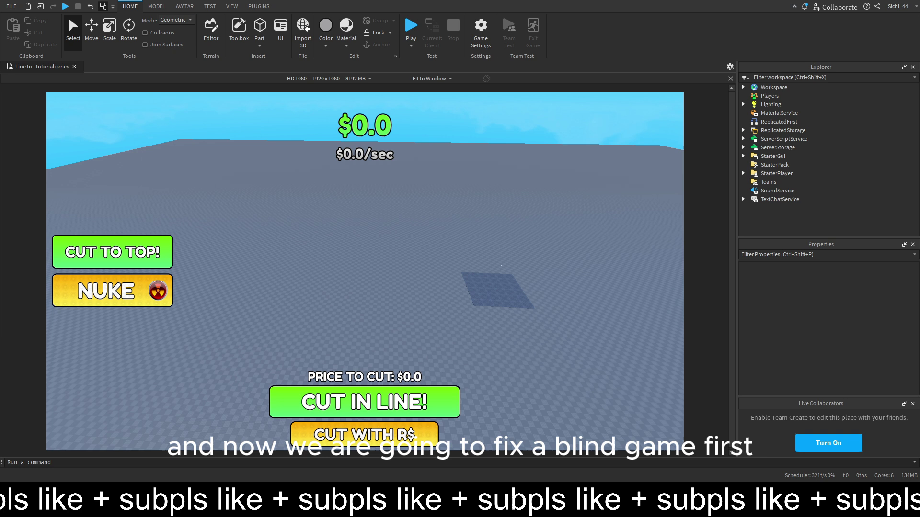
drag(425, 230, 550, 337)
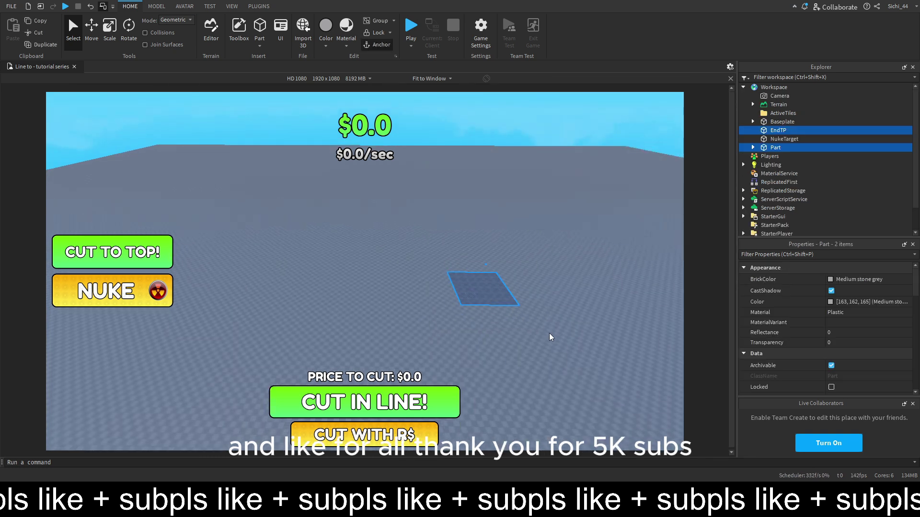
click(557, 322)
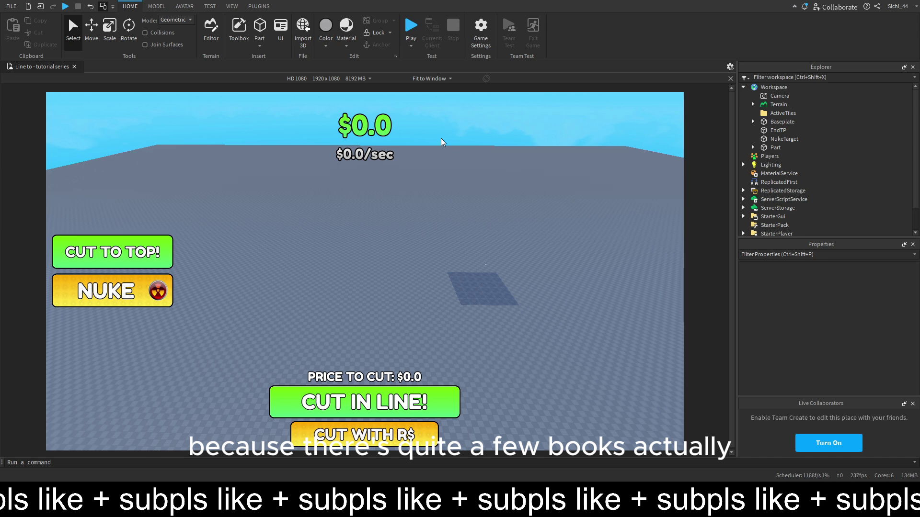
Playtest the game, attempt the Nuke purchase, cancel it, and stop the test.
click(408, 29)
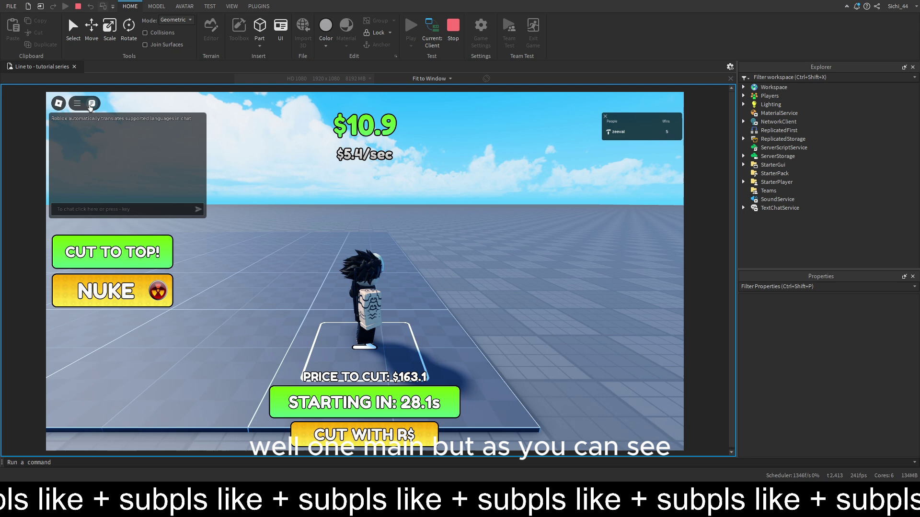
right_drag(335, 180, 343, 181)
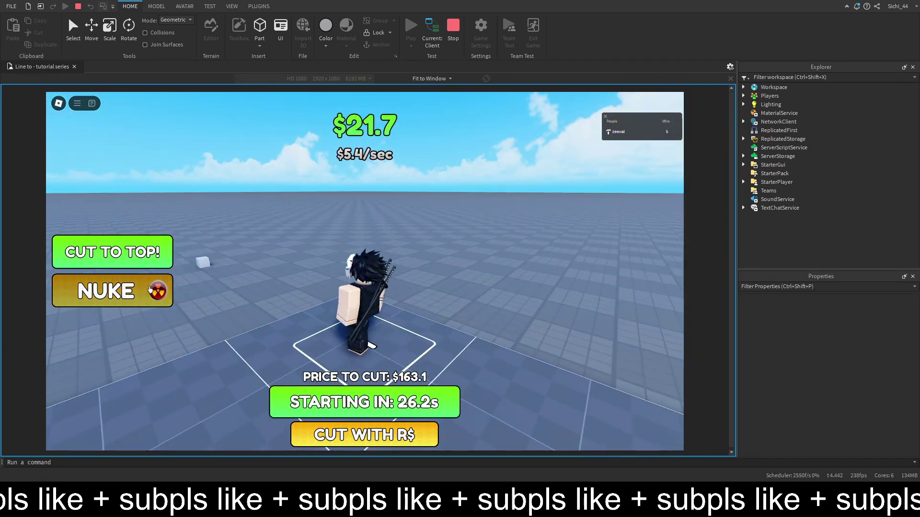
click(112, 291)
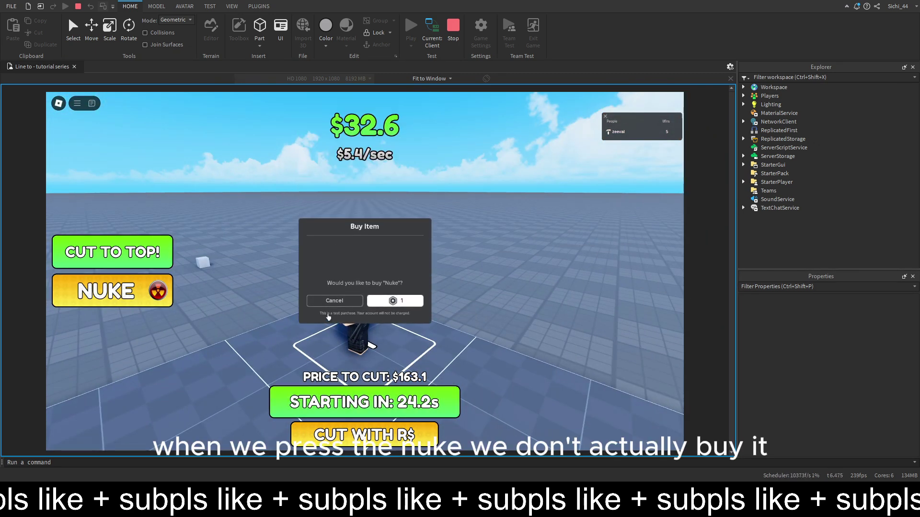
click(335, 274)
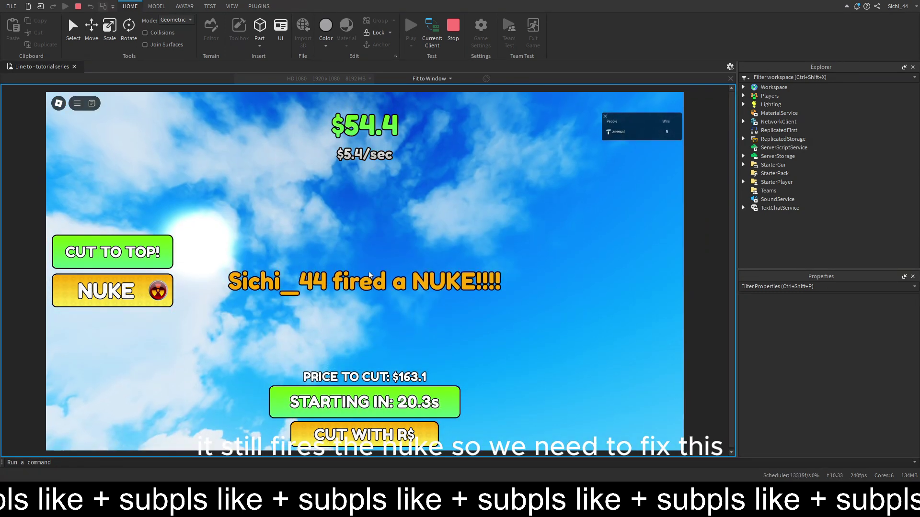
click(450, 38)
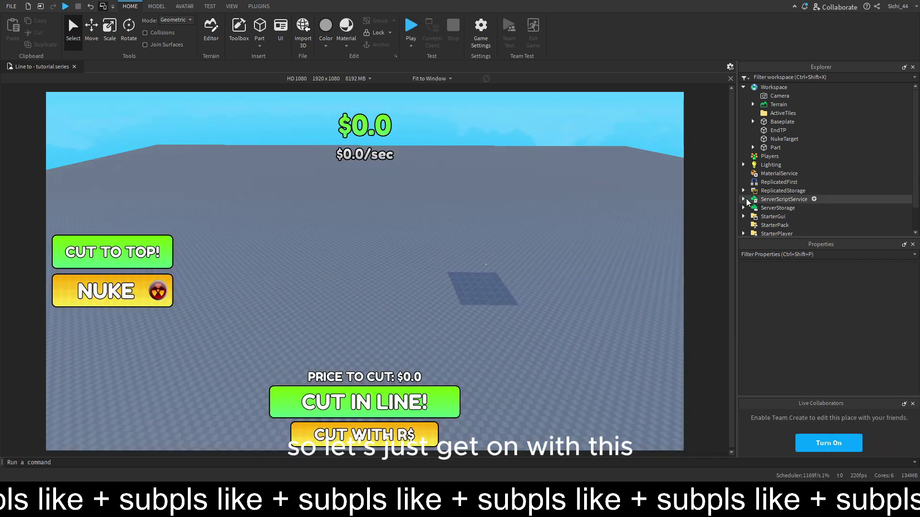
Open the MainServer script from ServerScriptService and scroll down through it.
click(743, 200)
scroll(770, 182, down, 2)
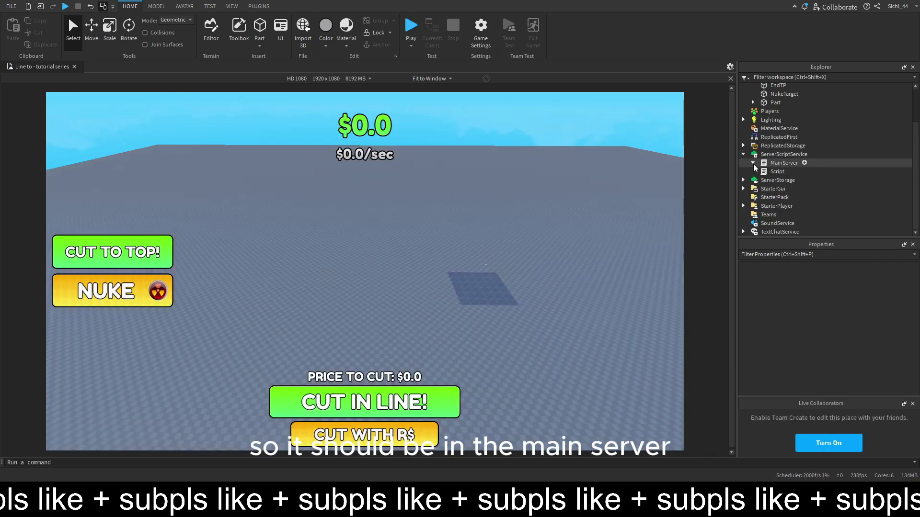
double_click(771, 164)
scroll(479, 243, down, 5)
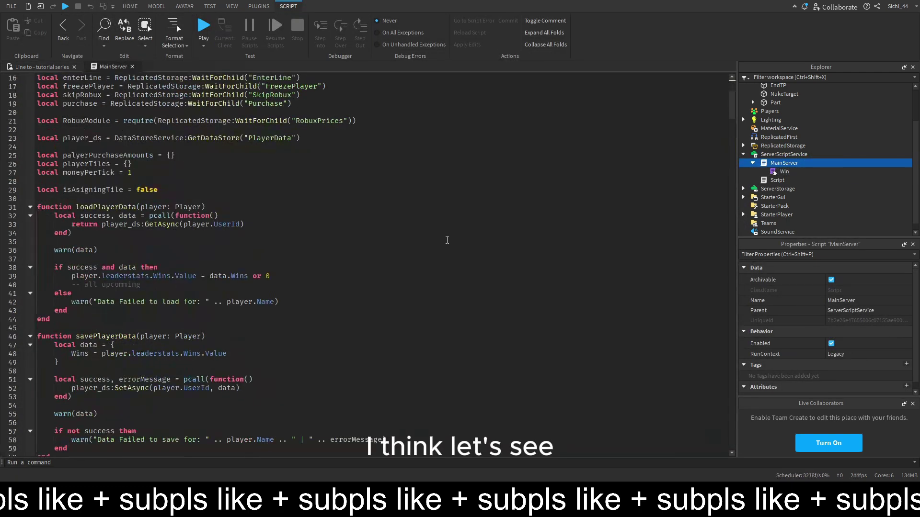
scroll(470, 244, down, 10)
scroll(460, 243, down, 6)
scroll(450, 245, down, 5)
scroll(445, 246, down, 10)
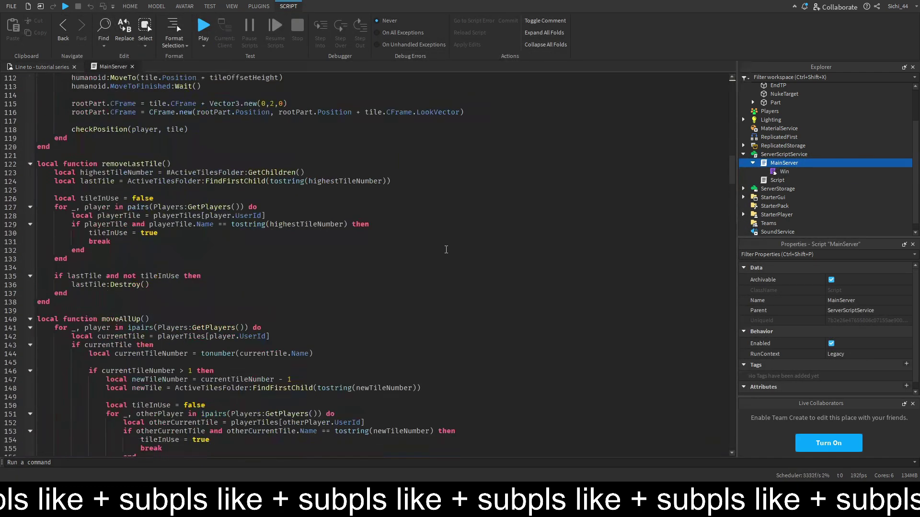
scroll(446, 246, down, 8)
scroll(446, 248, down, 11)
scroll(446, 250, down, 6)
scroll(446, 251, down, 13)
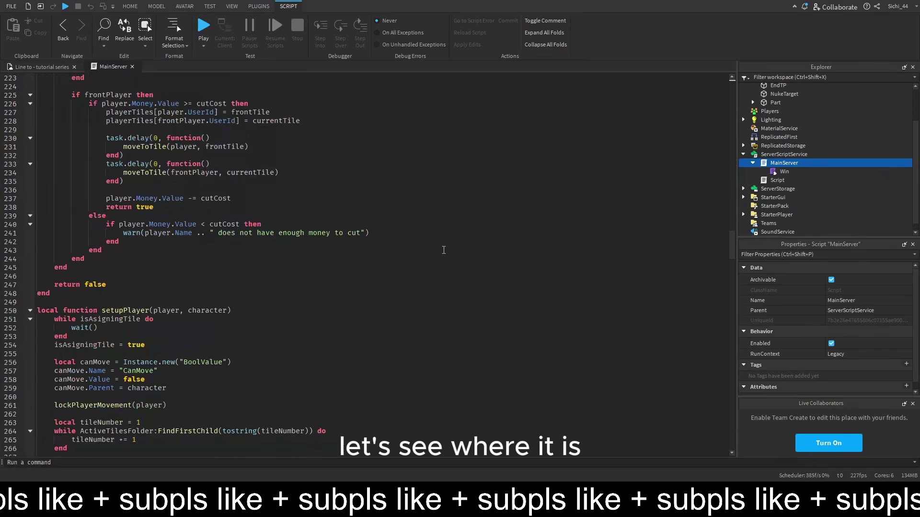
scroll(444, 251, down, 8)
scroll(441, 253, down, 11)
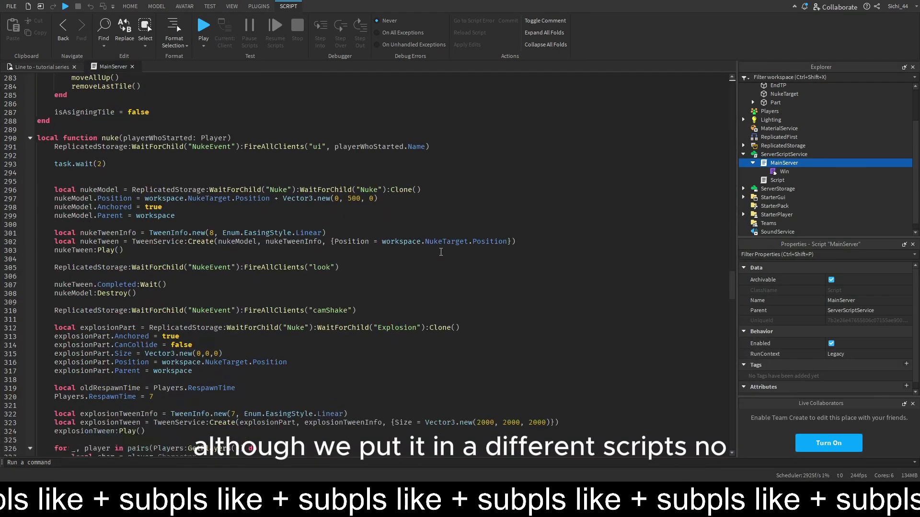
scroll(442, 253, down, 1)
Inspect the nuke function at line 290 and the purchaseName uses near the Nuke check.
click(110, 138)
scroll(183, 163, down, 3)
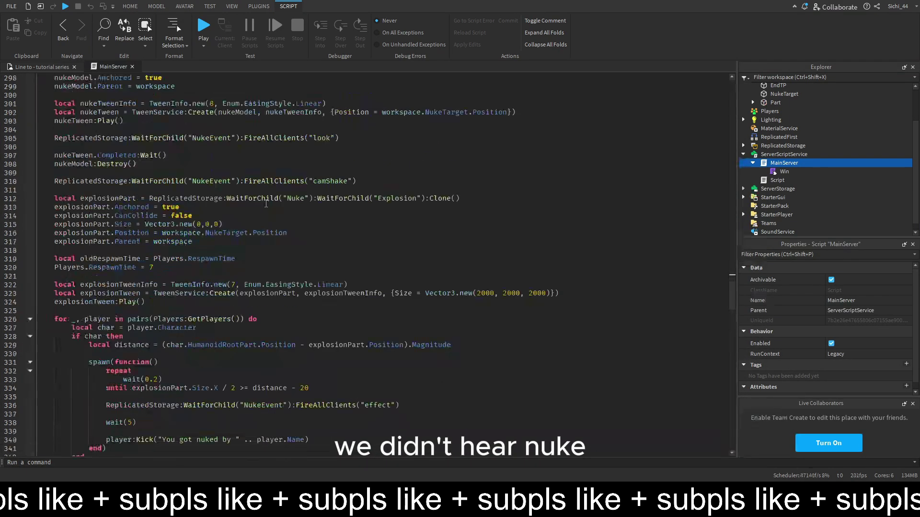
scroll(183, 162, up, 3)
scroll(269, 202, down, 11)
scroll(269, 201, down, 5)
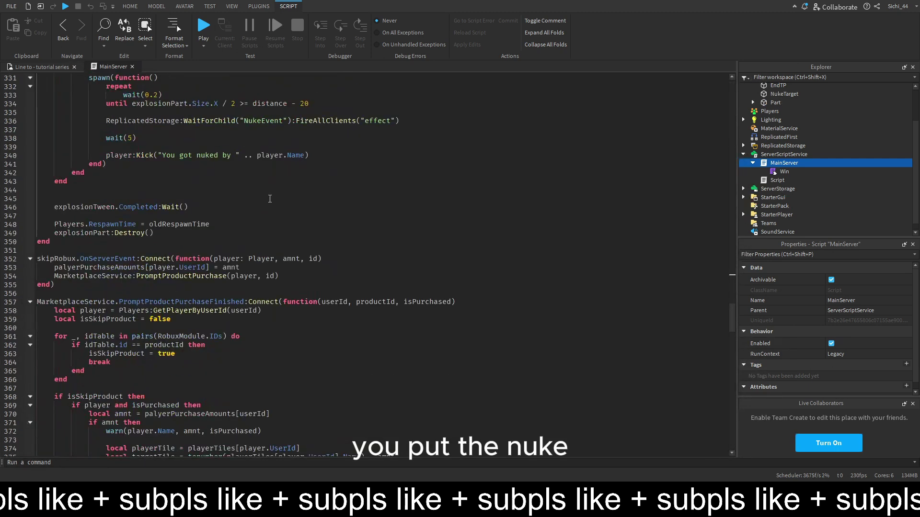
scroll(270, 200, down, 10)
scroll(271, 201, down, 5)
scroll(272, 201, down, 9)
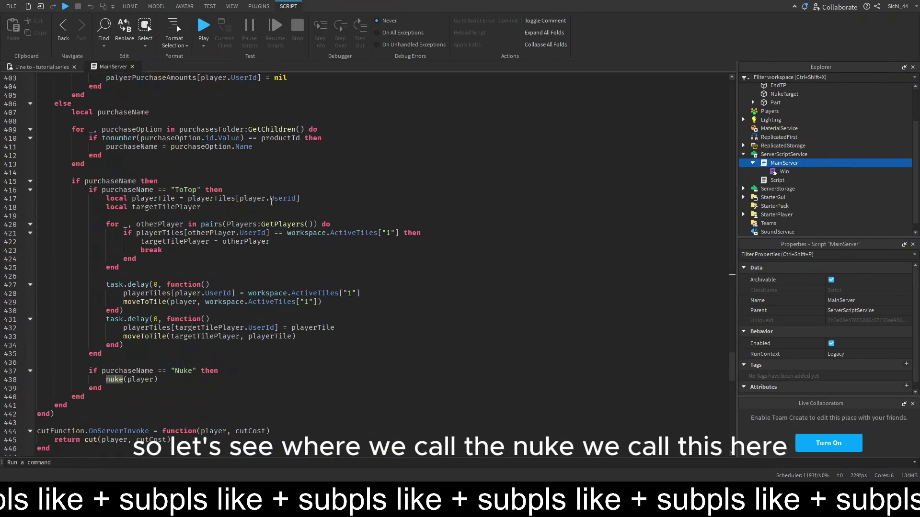
scroll(272, 200, down, 1)
click(127, 346)
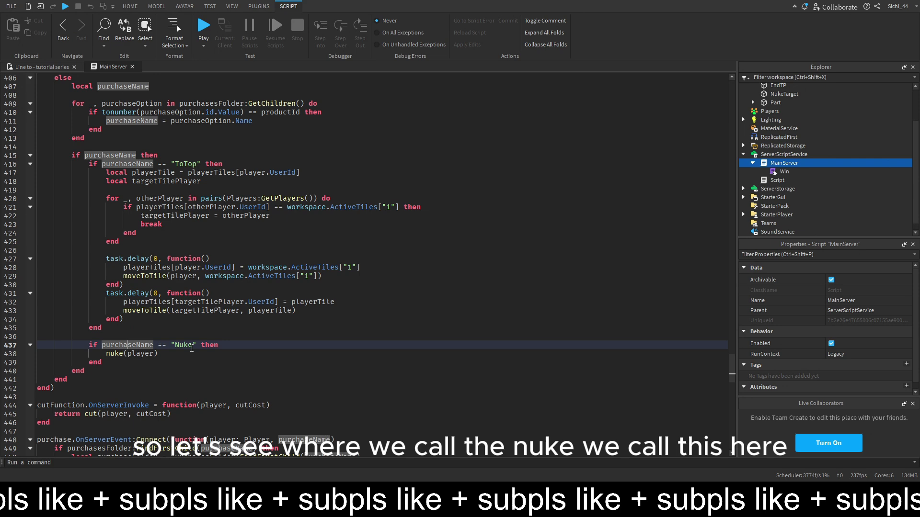
Locate the purchase-finished handler and the ToTop check in MainServer.
scroll(190, 345, up, 5)
scroll(192, 316, up, 4)
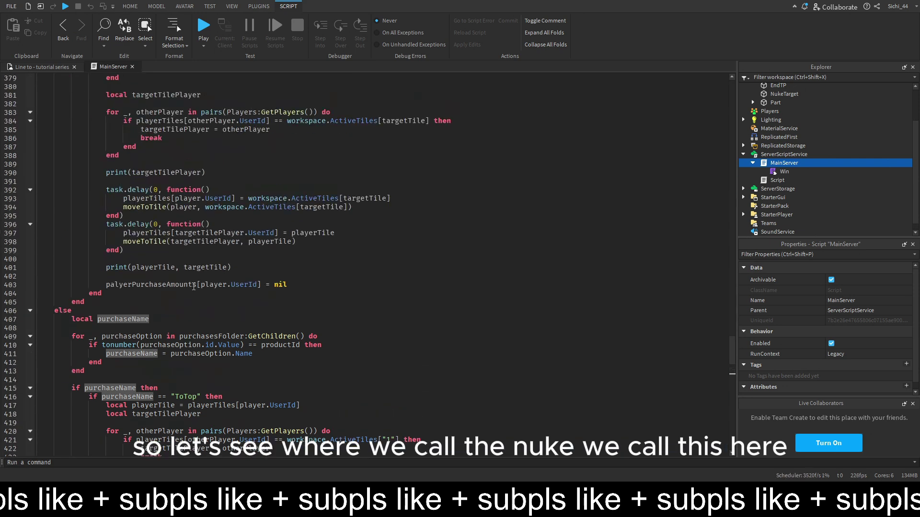
scroll(193, 286, up, 7)
scroll(194, 287, up, 2)
scroll(184, 230, up, 3)
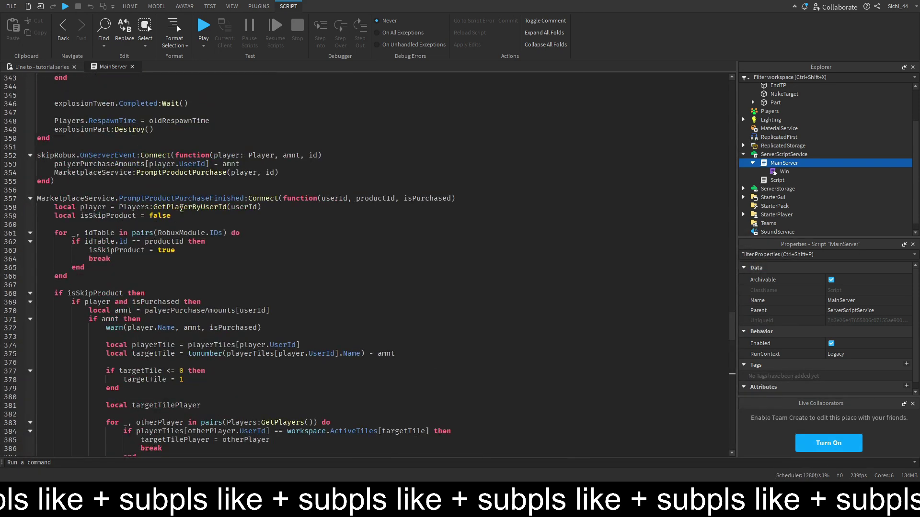
click(193, 198)
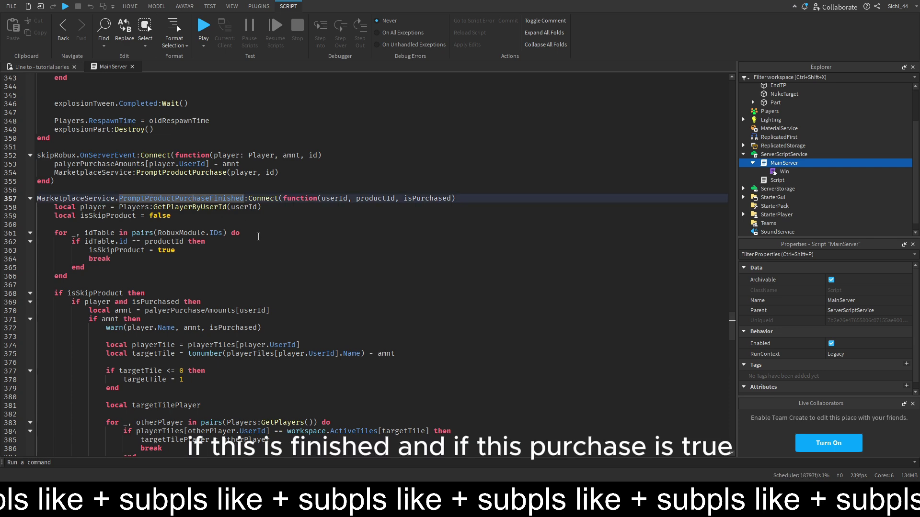
scroll(383, 230, down, 6)
scroll(345, 268, down, 5)
scroll(312, 310, down, 9)
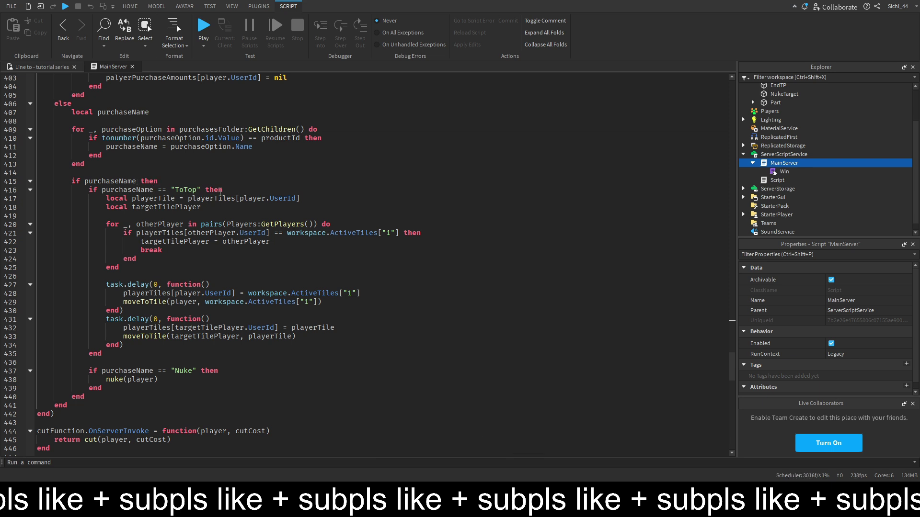
Add 'if not isPurchased then return end' inside the ToTop branch and start a playtest.
click(153, 189)
key(Return)
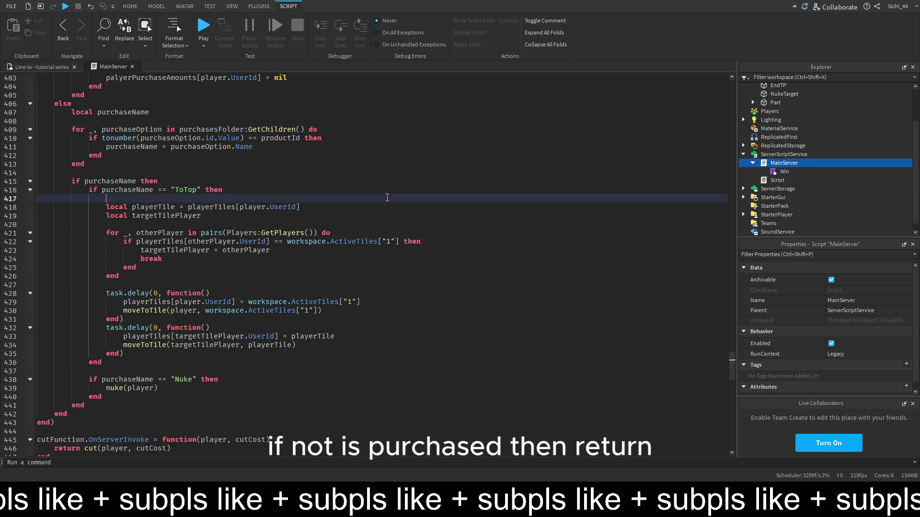
text(if not isPurchased )
text(then return end)
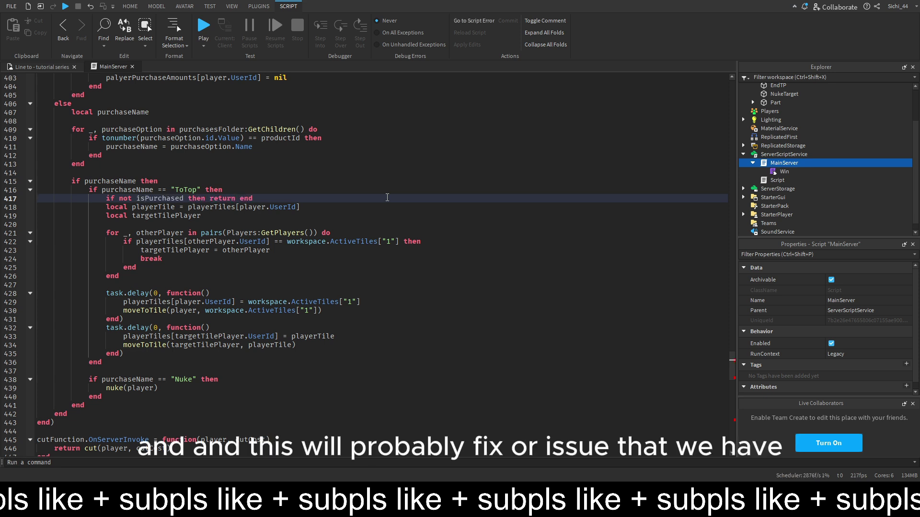
key(F5)
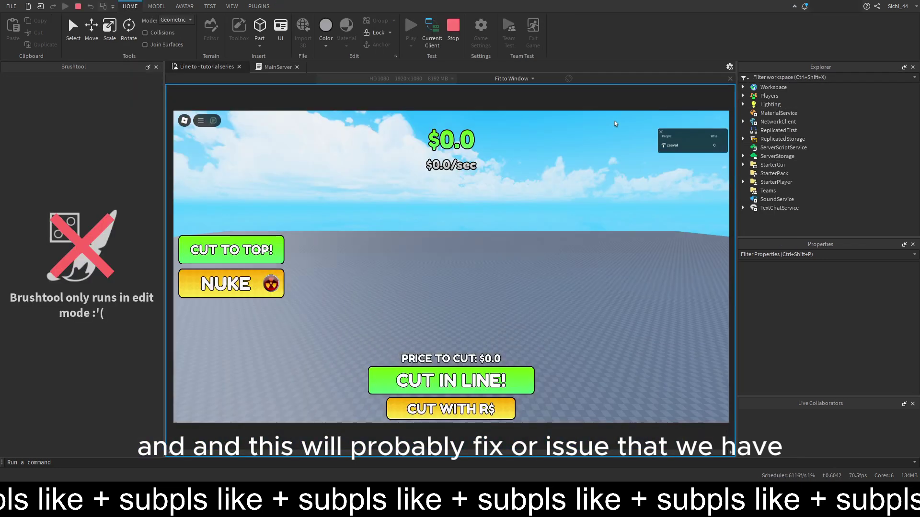
In the running playtest, attempt the Nuke purchase, cancel it, and stop the test.
click(156, 67)
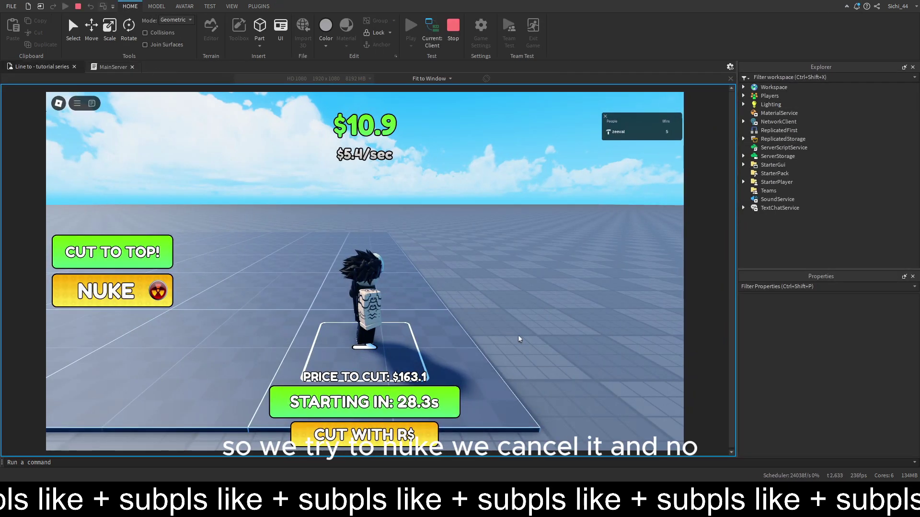
click(161, 291)
click(335, 302)
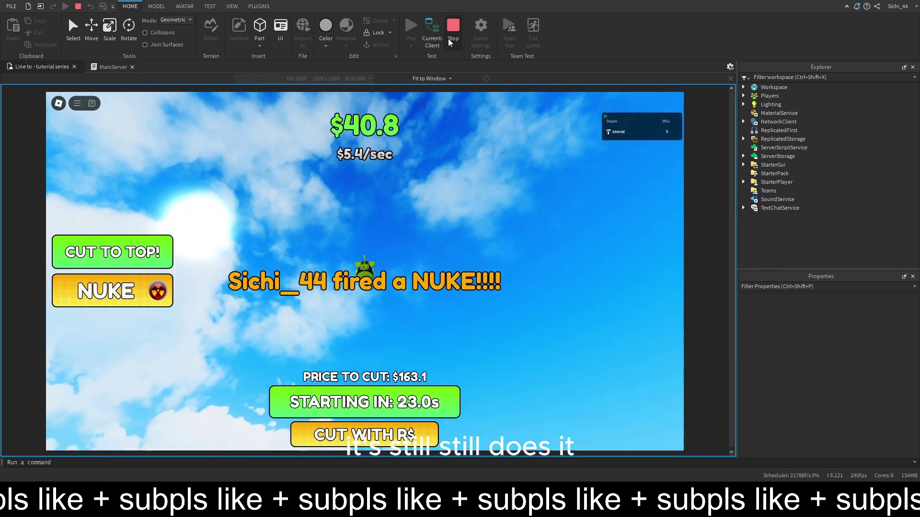
click(450, 42)
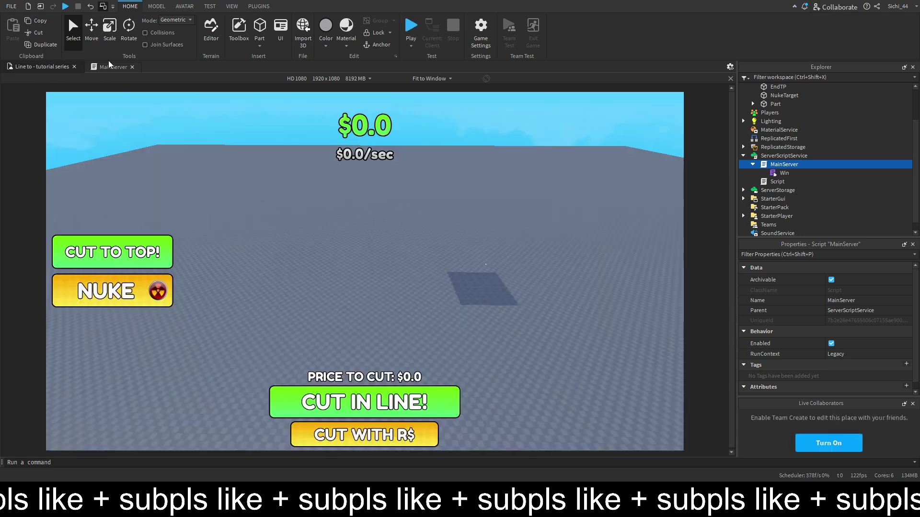
Copy the isPurchased check onto a new line under the Nuke check, then start a playtest.
click(106, 67)
scroll(325, 218, up, 2)
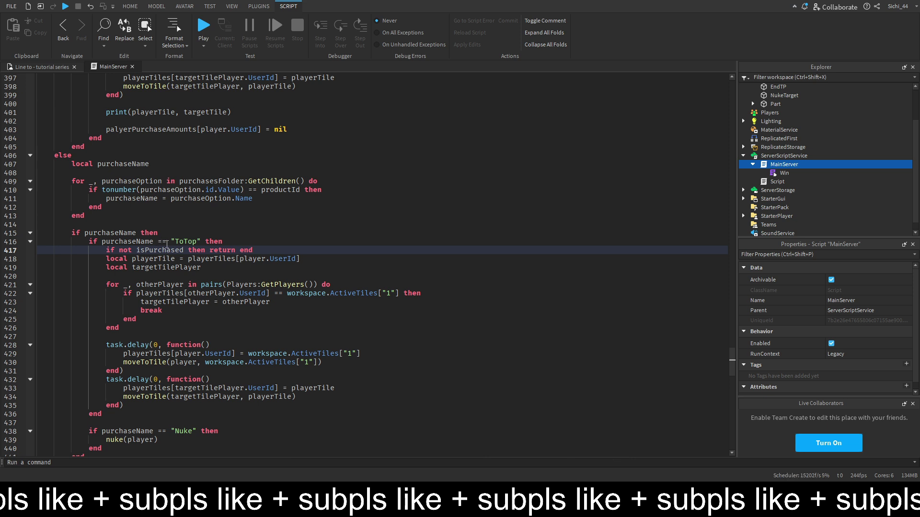
scroll(197, 256, down, 3)
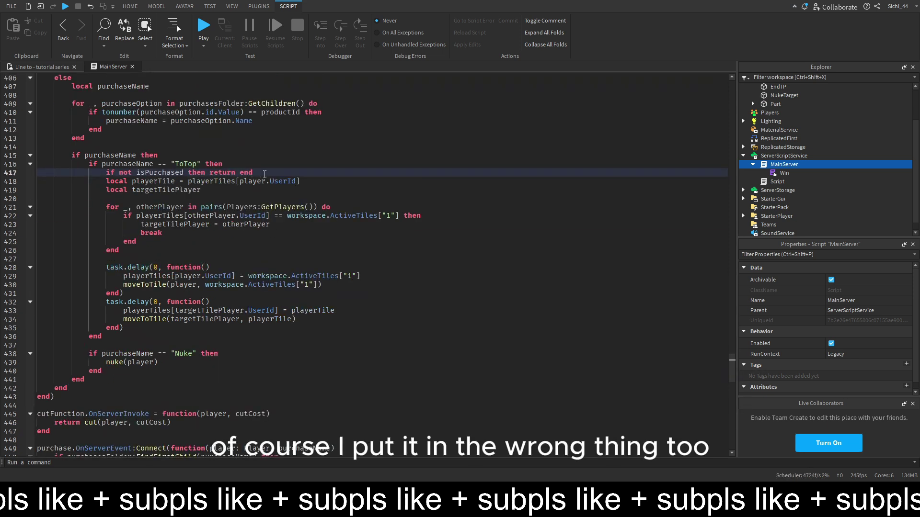
drag(253, 172, 104, 172)
key(ctrl+c)
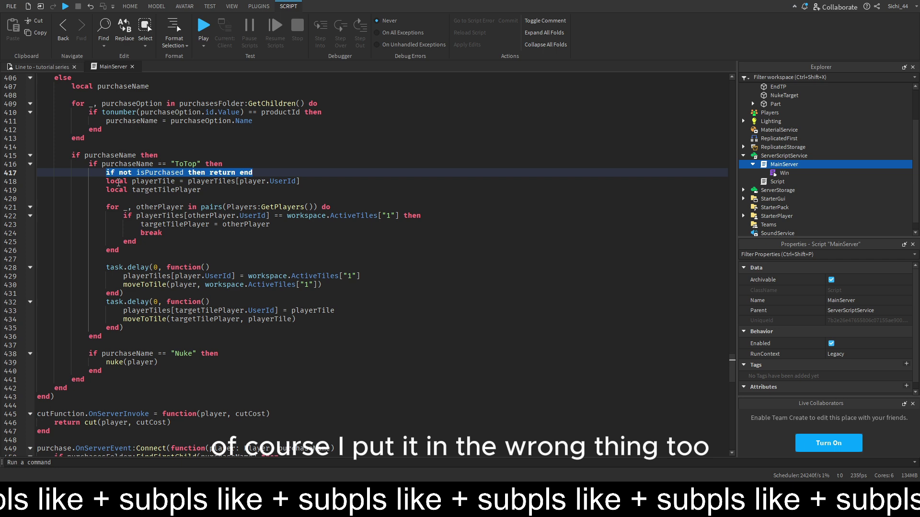
click(249, 357)
key(Return)
key(ctrl+v)
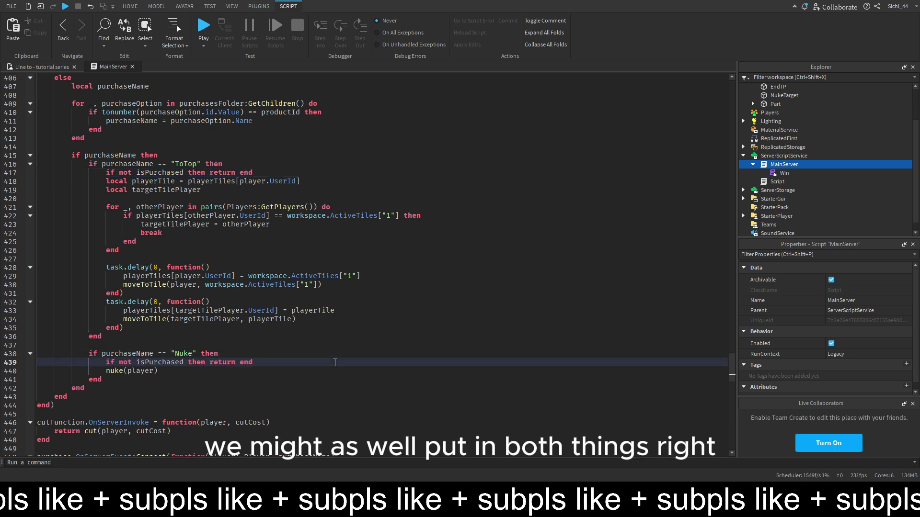
click(203, 26)
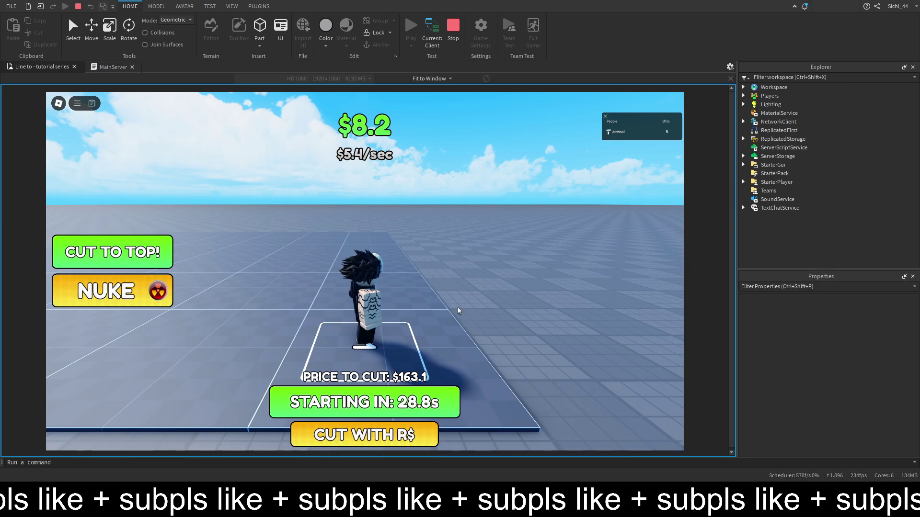
Buy the Nuke, cancel the Cut to Top purchase, orbit the camera, then stop the playtest.
click(134, 304)
click(370, 290)
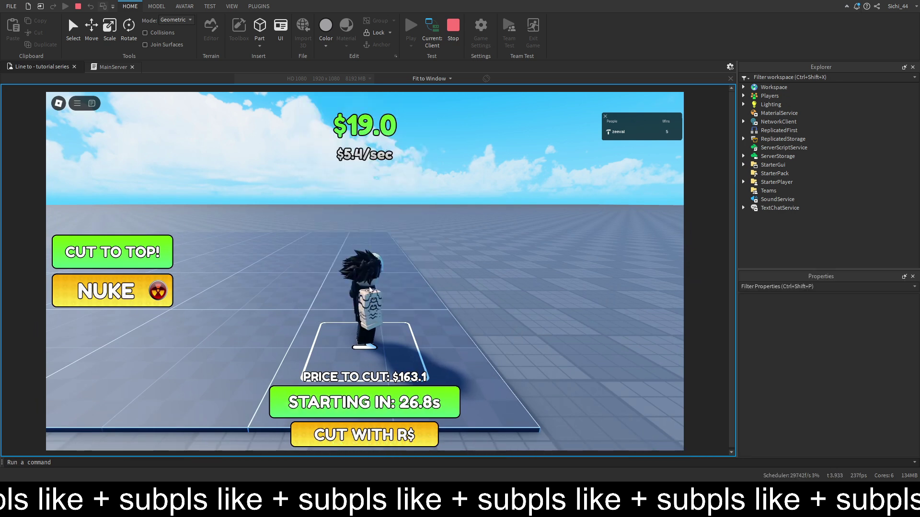
click(149, 259)
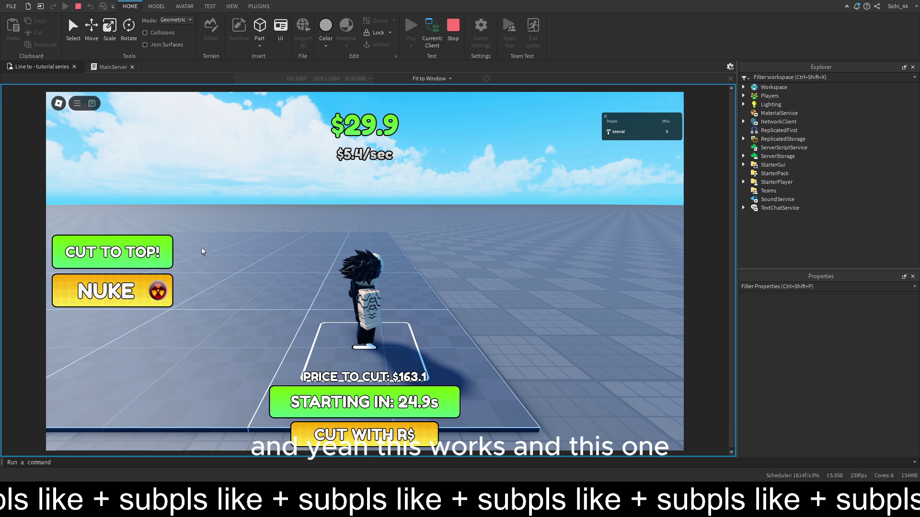
click(342, 304)
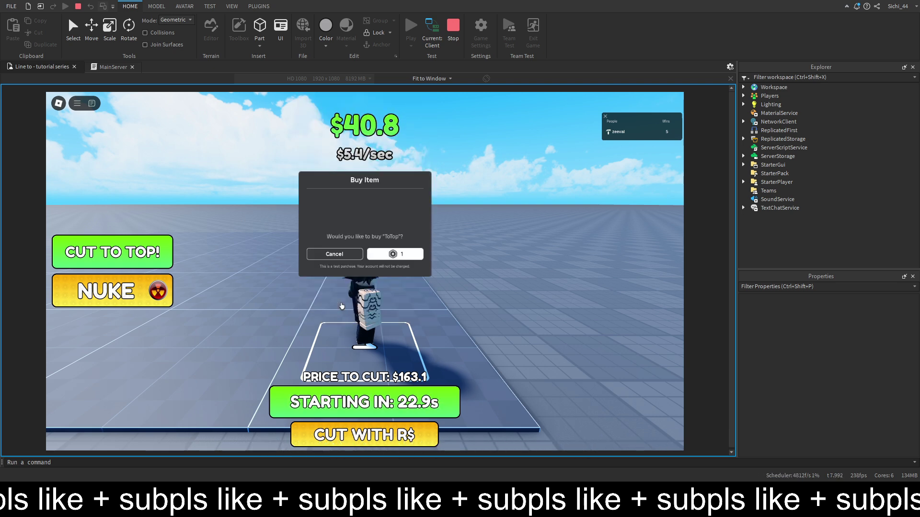
right_drag(337, 346, 357, 329)
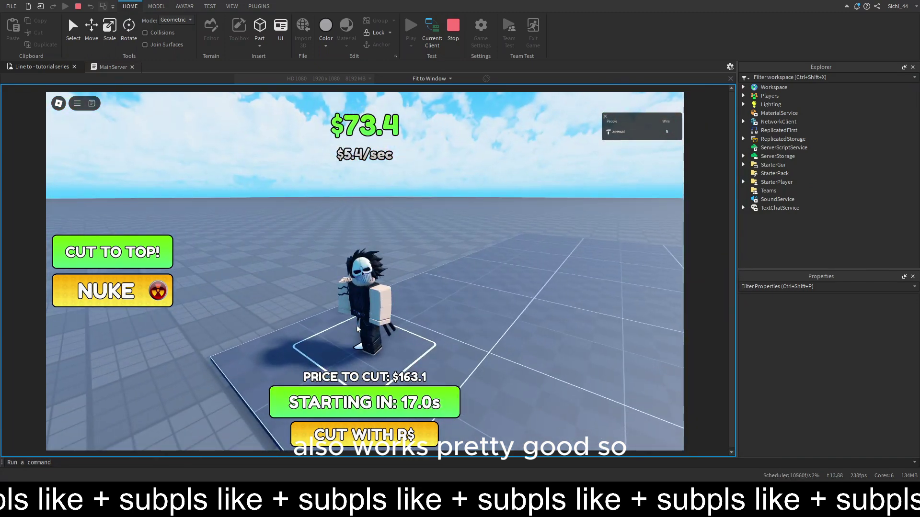
right_drag(356, 329, 402, 259)
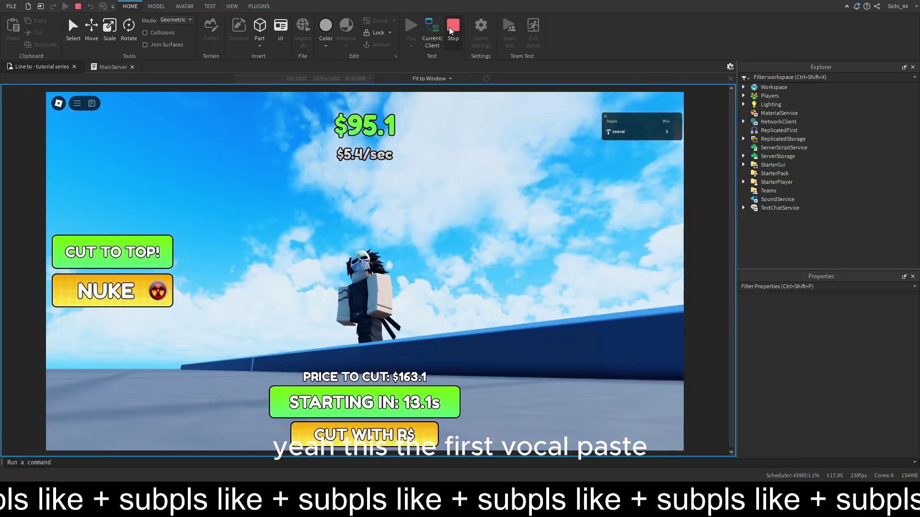
click(450, 31)
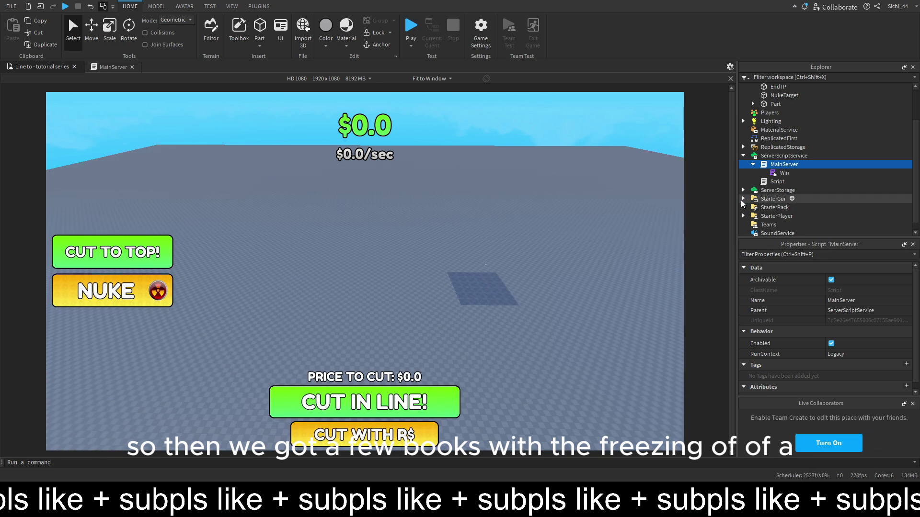
Open FreezePlayer from StarterGui > Scripts and scroll through its code.
click(743, 199)
scroll(743, 199, down, 2)
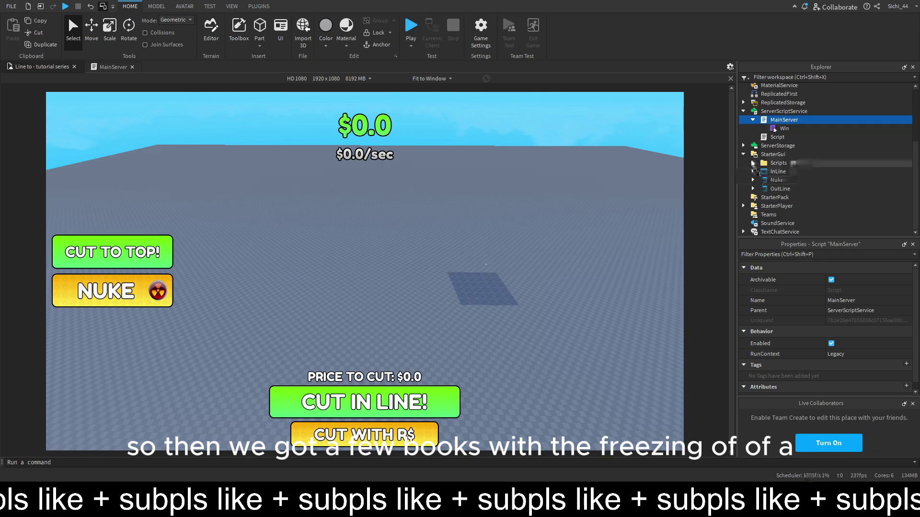
click(753, 163)
double_click(795, 180)
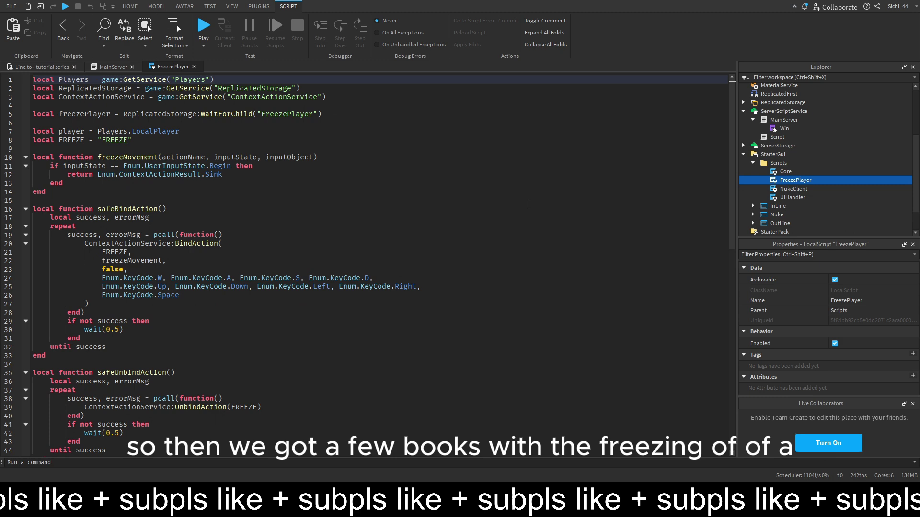
click(529, 200)
scroll(527, 206, down, 2)
scroll(527, 206, down, 5)
scroll(525, 211, up, 6)
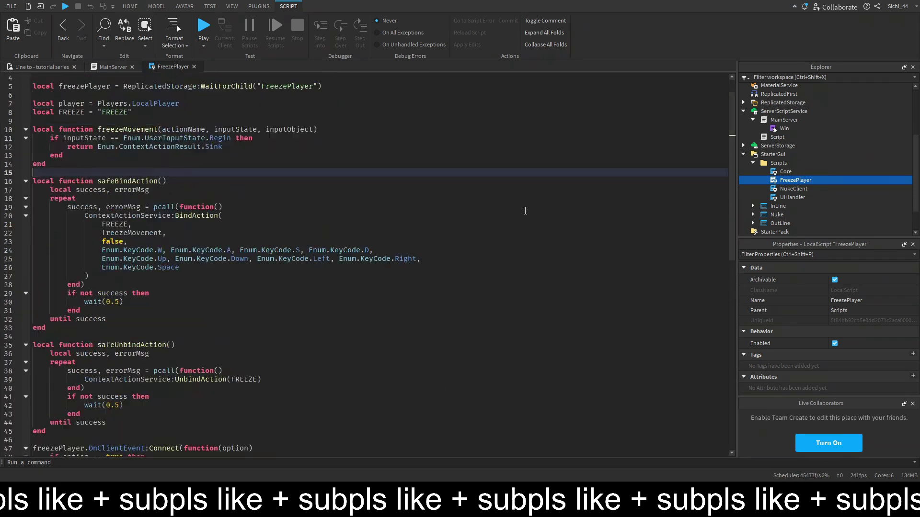
scroll(525, 211, up, 1)
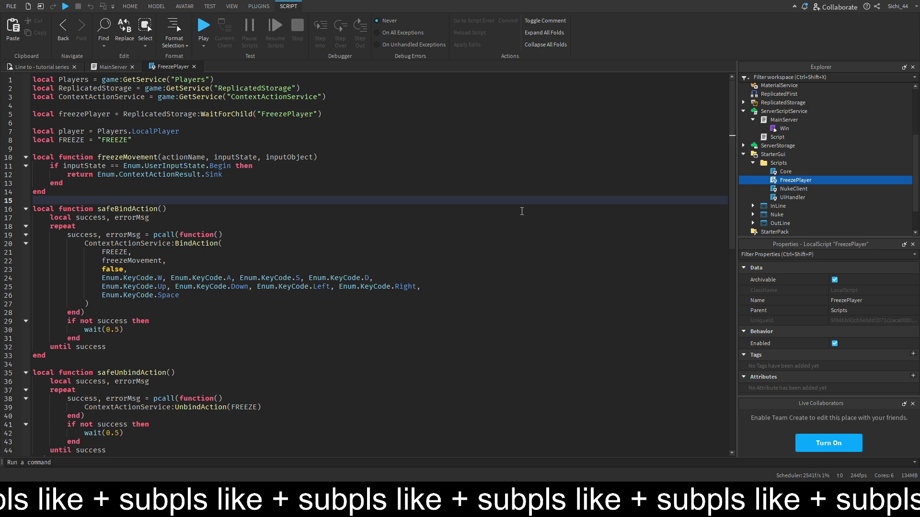
Emulate an iPhone 14 Pro, playtest, walk the character with the thumbstick, then stop.
click(31, 67)
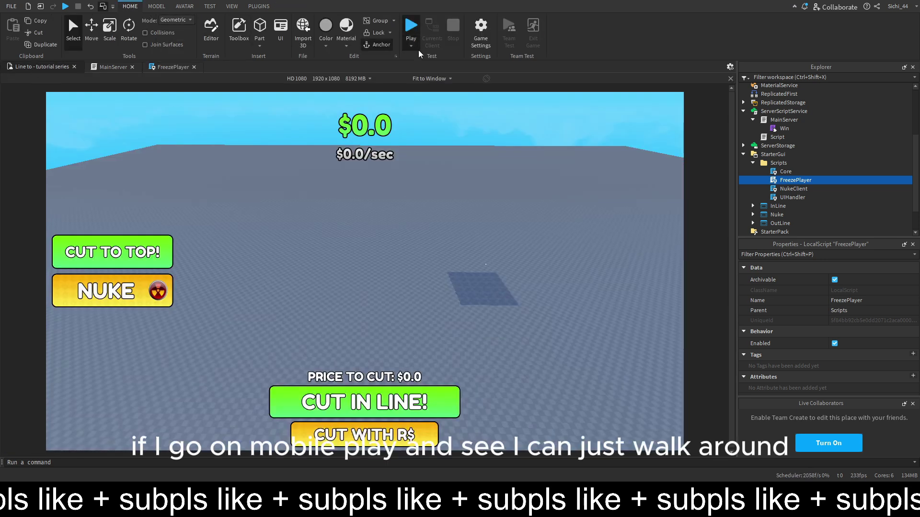
click(296, 79)
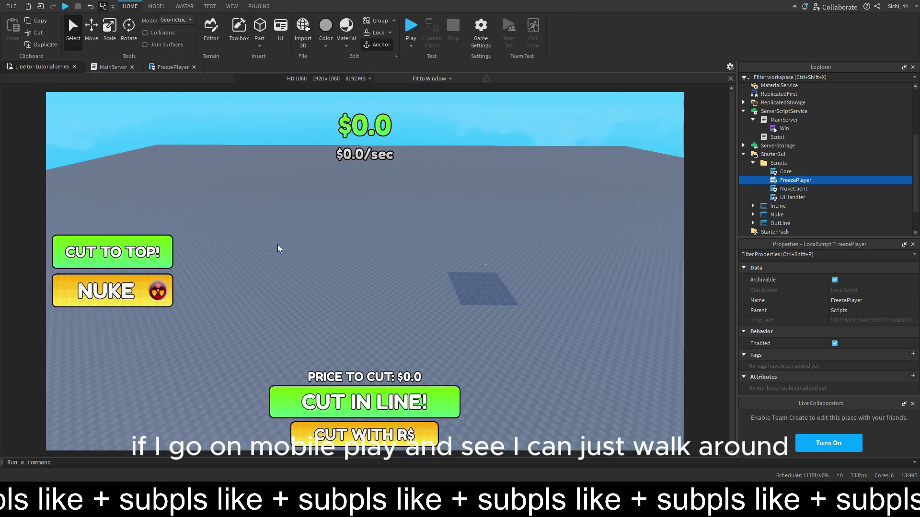
key(F5)
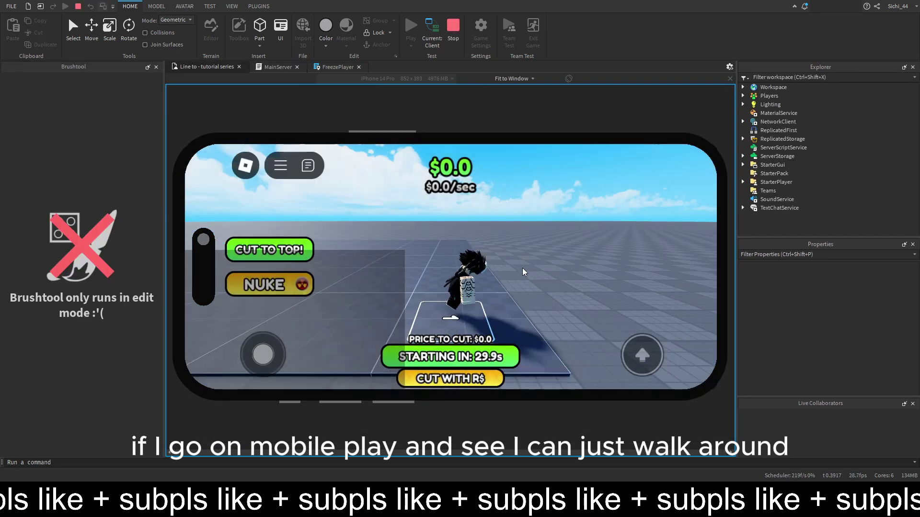
mouse_move(248, 342)
mouse_down()
mouse_move(370, 251)
mouse_move(375, 267)
mouse_up()
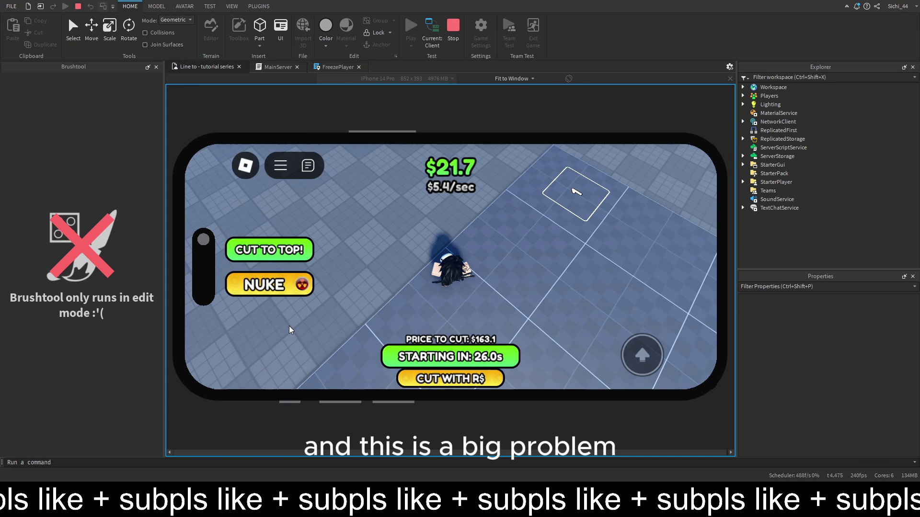
click(452, 26)
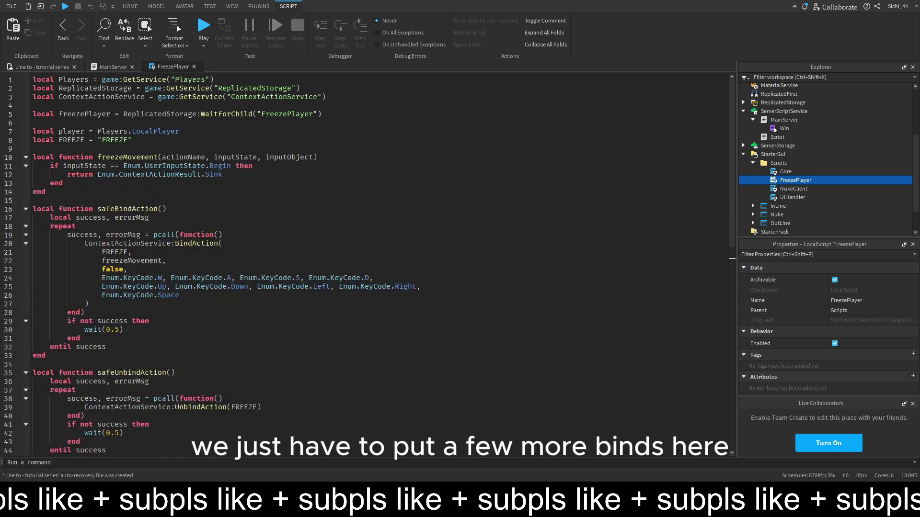
Add and then delete a blank line after Enum.KeyCode.Space in the BindAction key list.
click(269, 262)
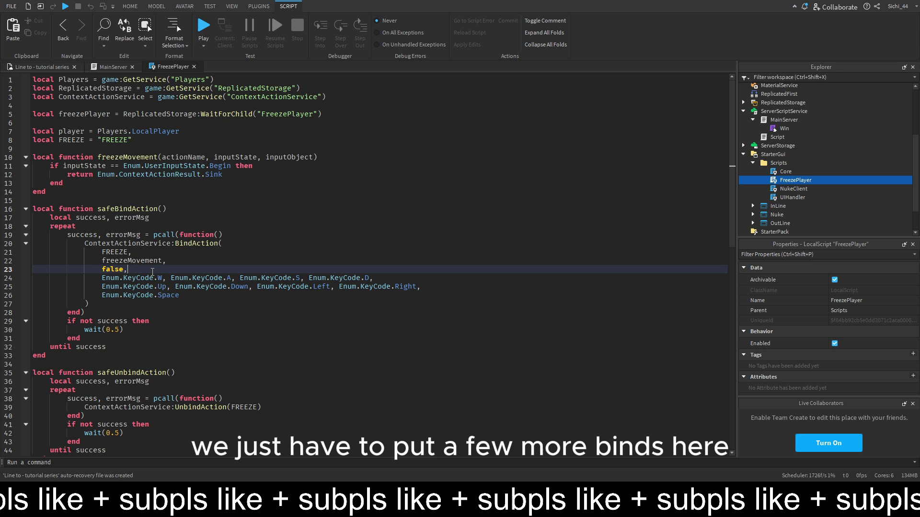
click(271, 297)
text(,)
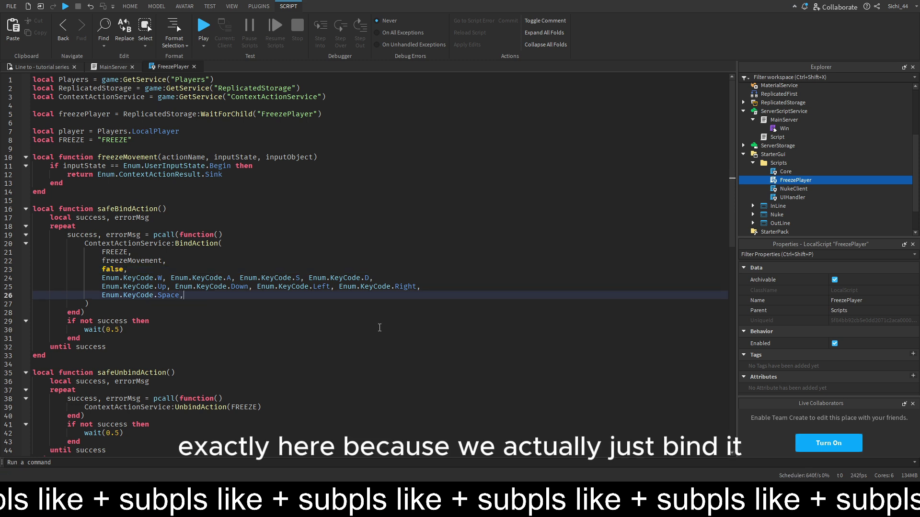
key(Return)
click(376, 234)
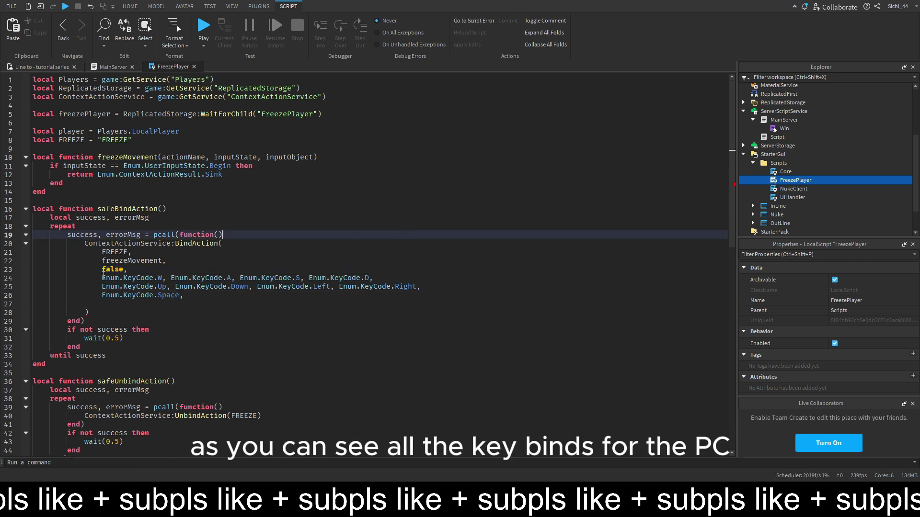
drag(104, 277, 206, 295)
click(238, 267)
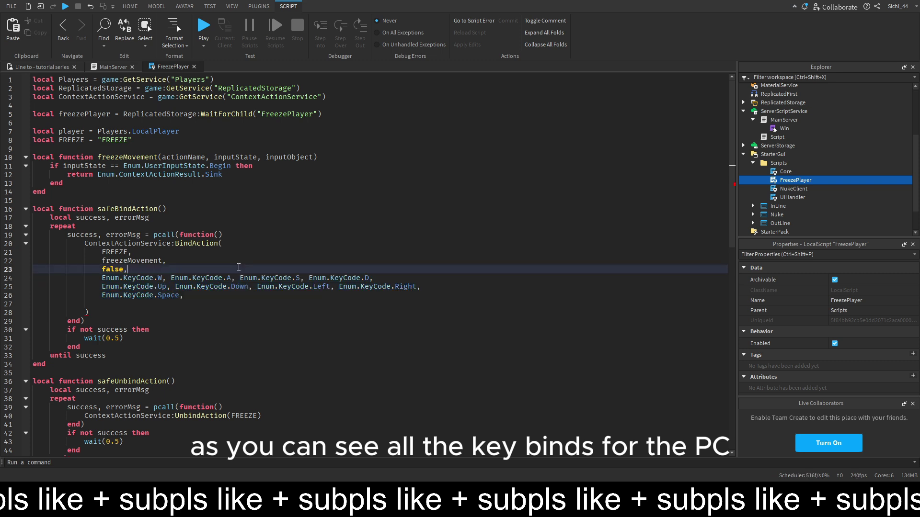
click(159, 301)
key(BackSpace)
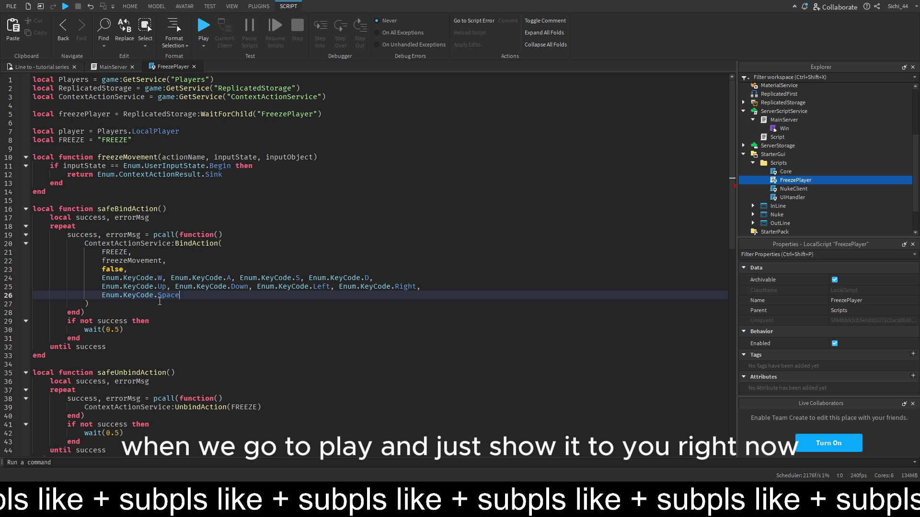
click(49, 70)
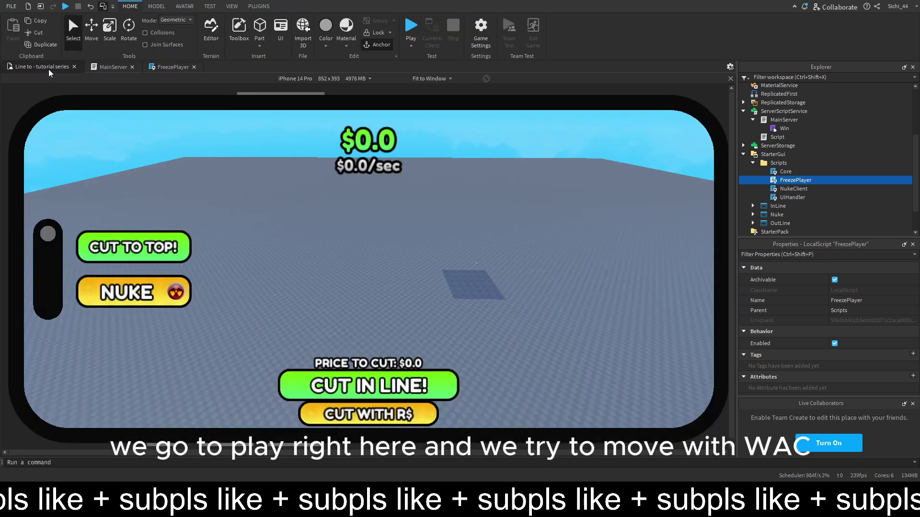
click(411, 28)
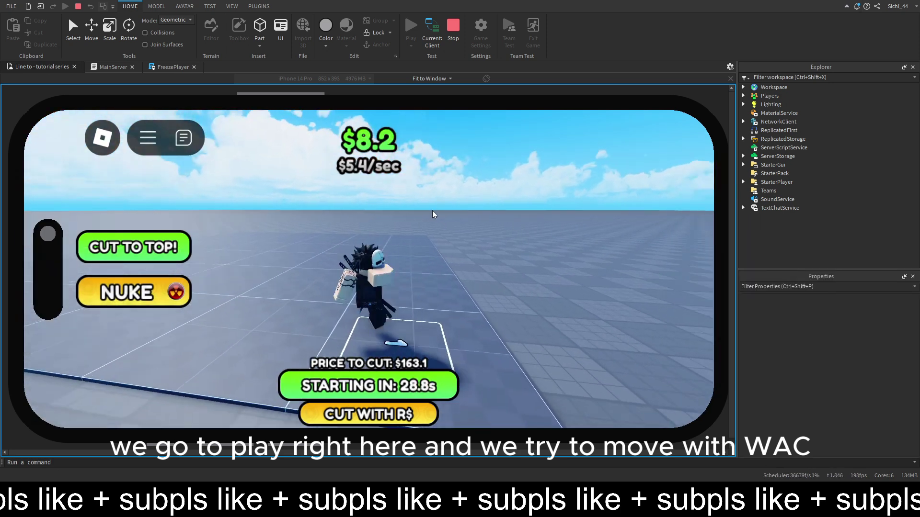
key(w)
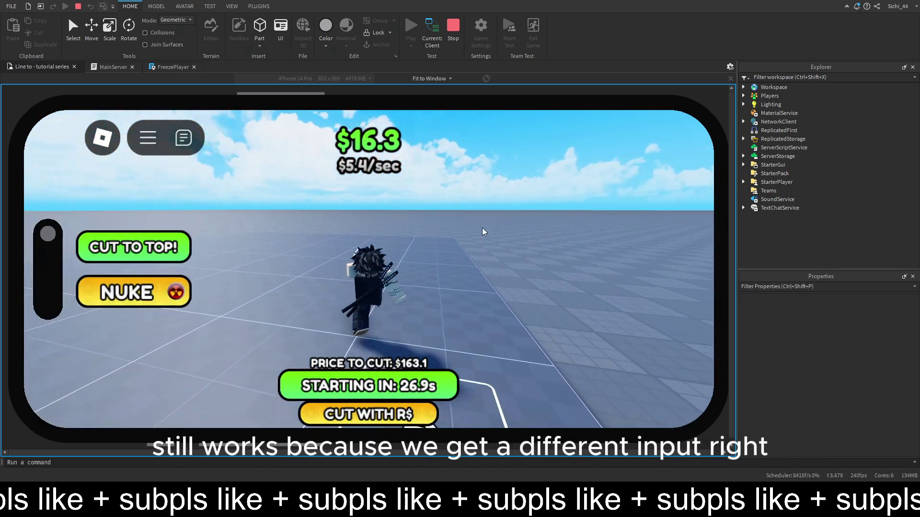
click(452, 29)
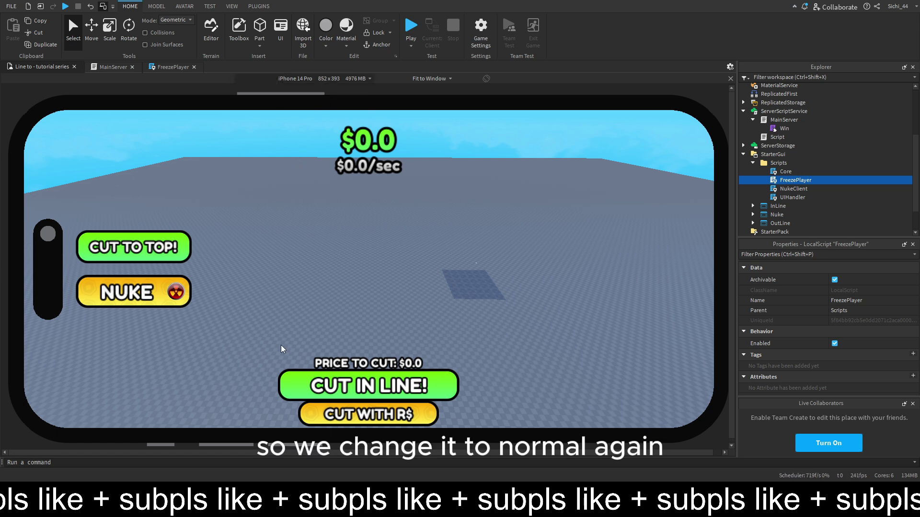
Playtest at HD 1080 while reviewing the arrow-key codes on FreezePlayer line 25, then stop.
click(411, 27)
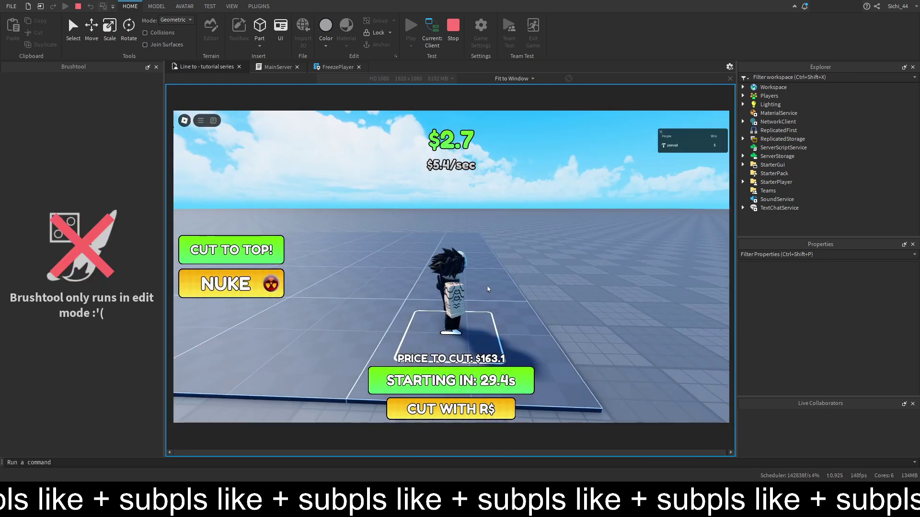
click(337, 67)
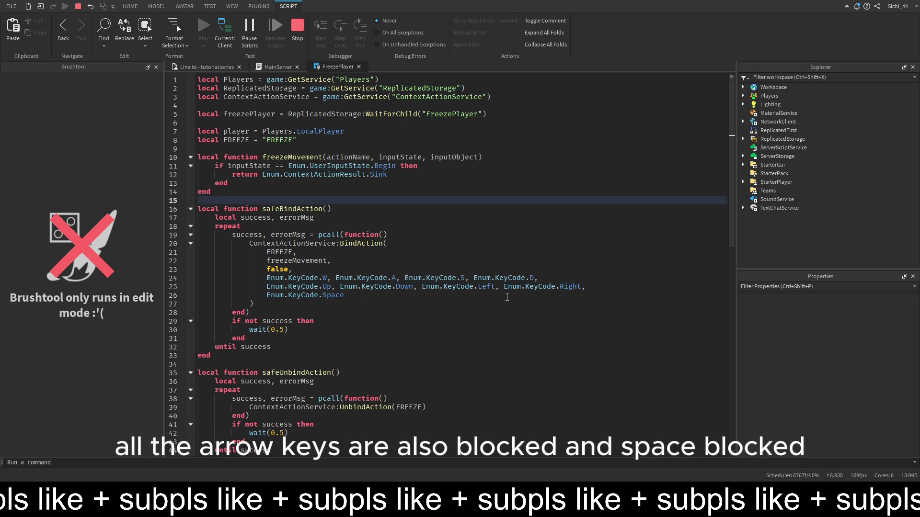
drag(601, 286, 267, 286)
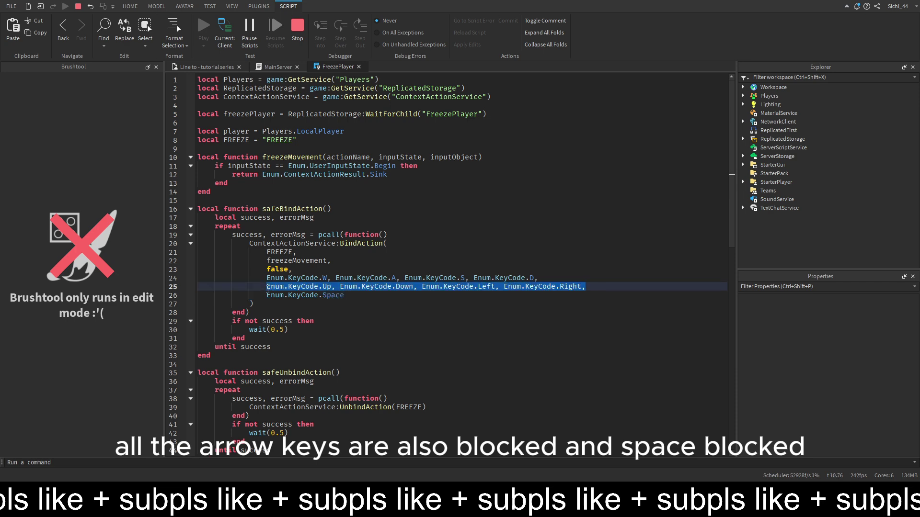
drag(375, 296, 266, 295)
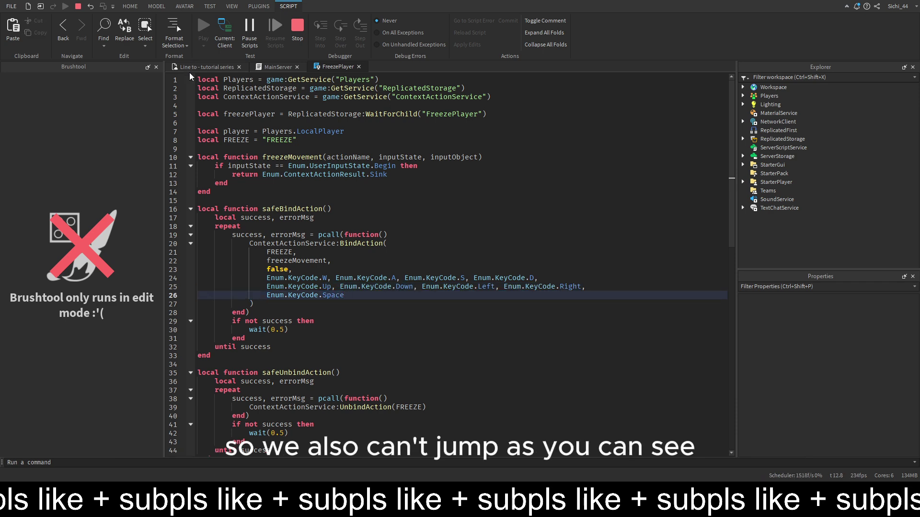
click(206, 66)
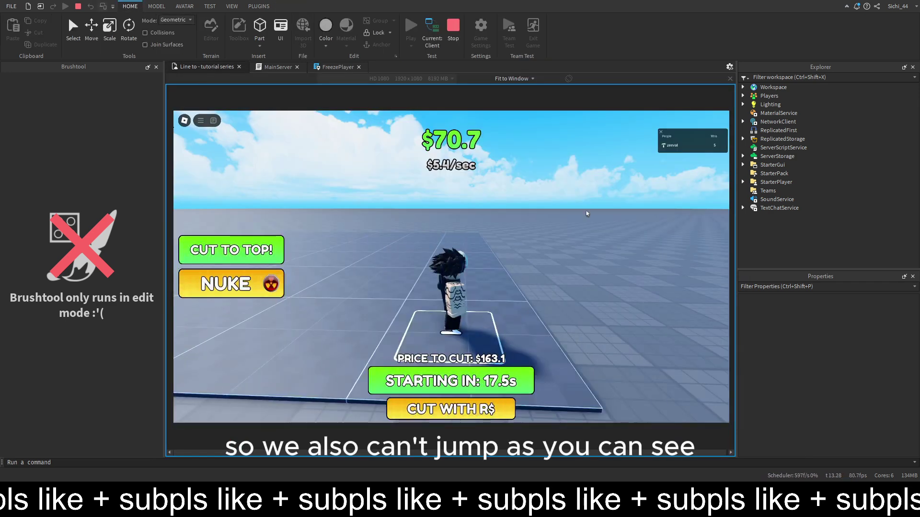
click(156, 67)
click(453, 26)
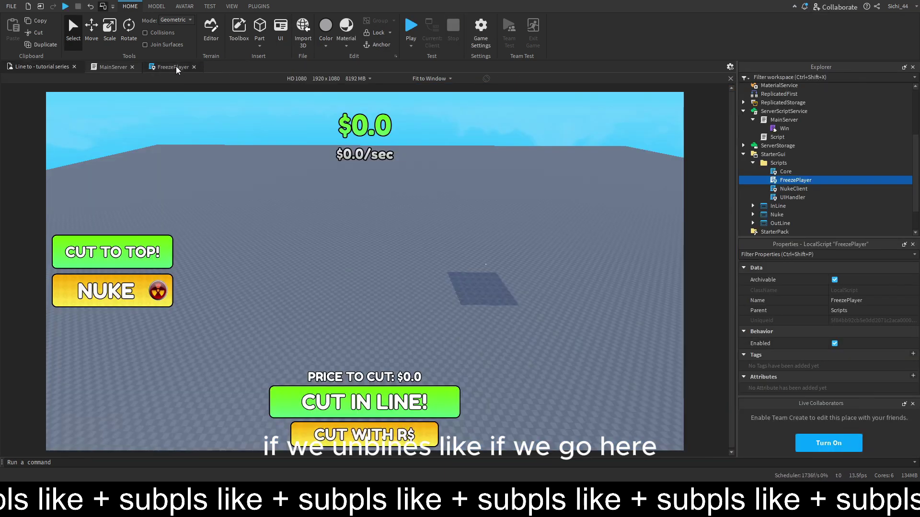
click(177, 67)
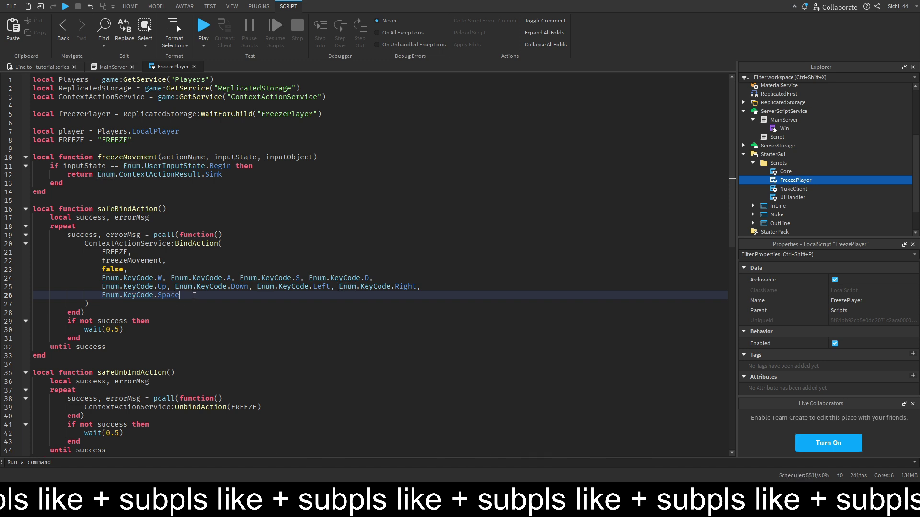
Cut Enum.KeyCode.Space out of the FreezePlayer key list.
key(Down)
key(Down)
key(Down)
drag(417, 286, 424, 294)
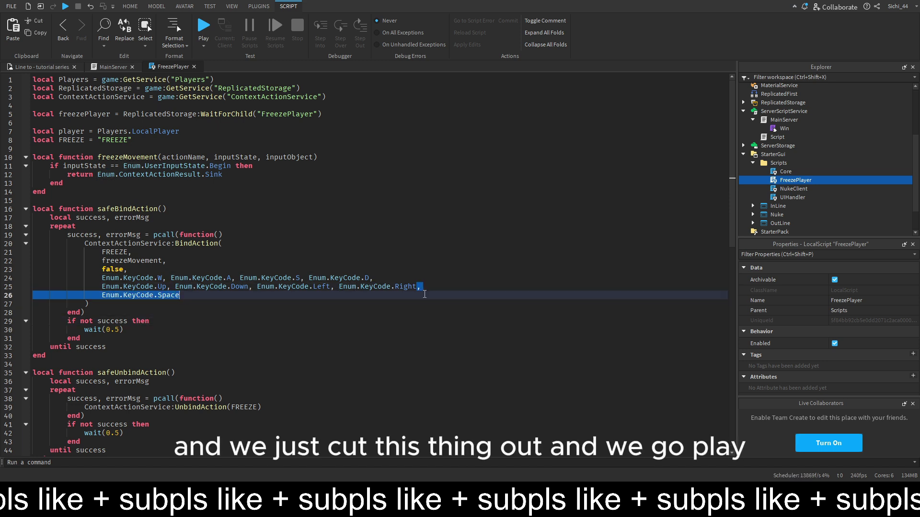
key(ctrl+x)
Playtest, walking with S and D and jumping with Space, toggling the output log, then stop.
click(203, 24)
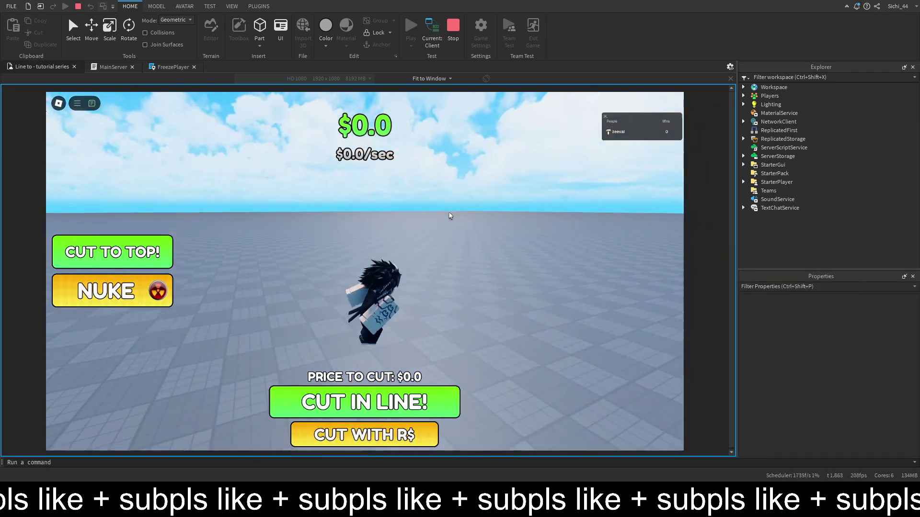
key(s)
key(space)
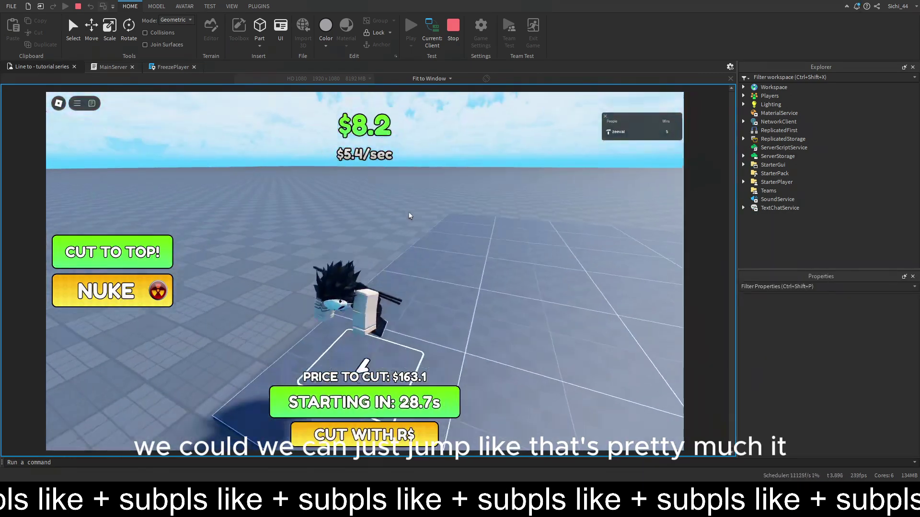
key(d)
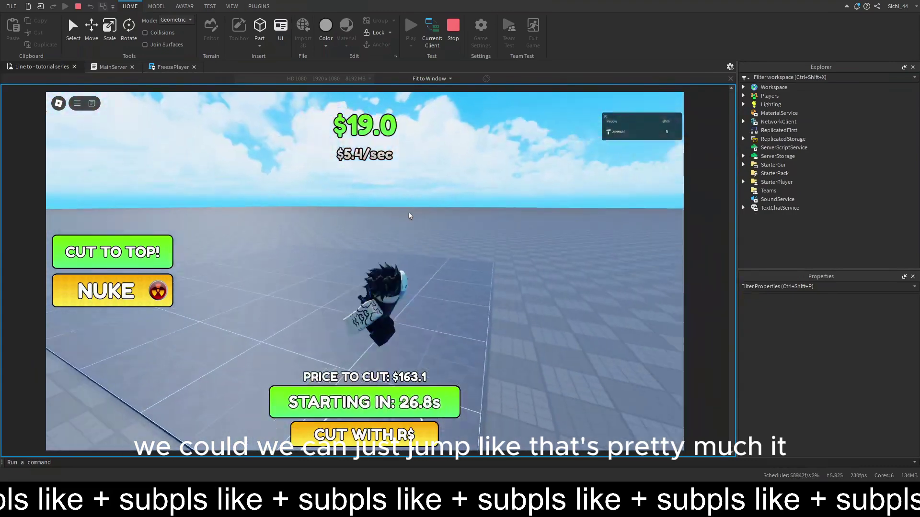
right_drag(409, 216, 409, 268)
key(space)
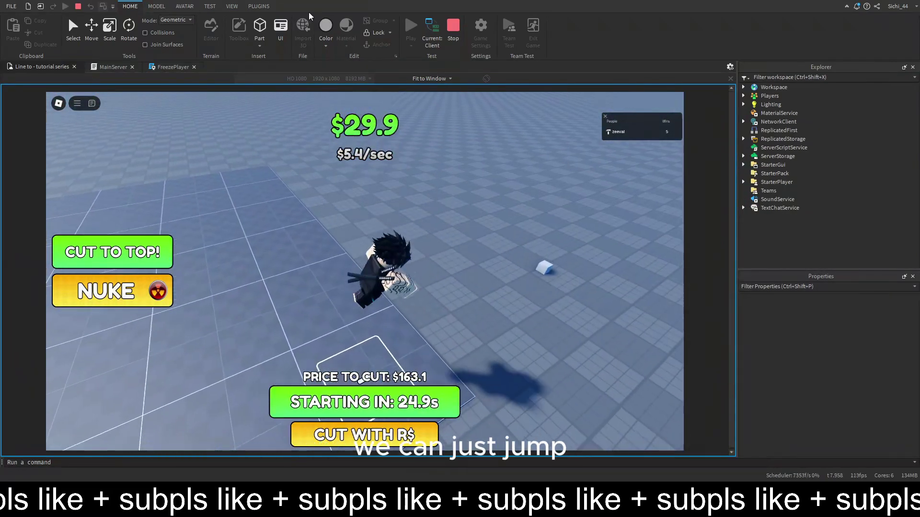
click(232, 7)
click(120, 22)
click(120, 22)
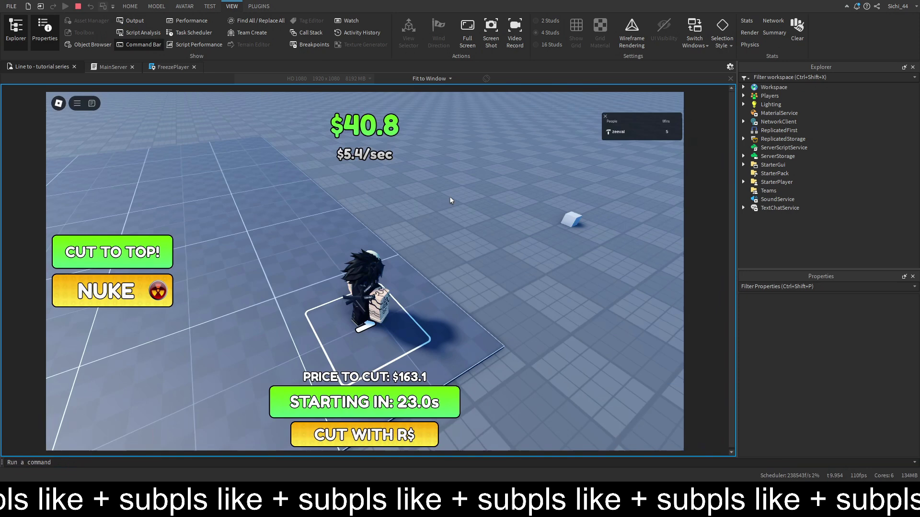
key(shift+F5)
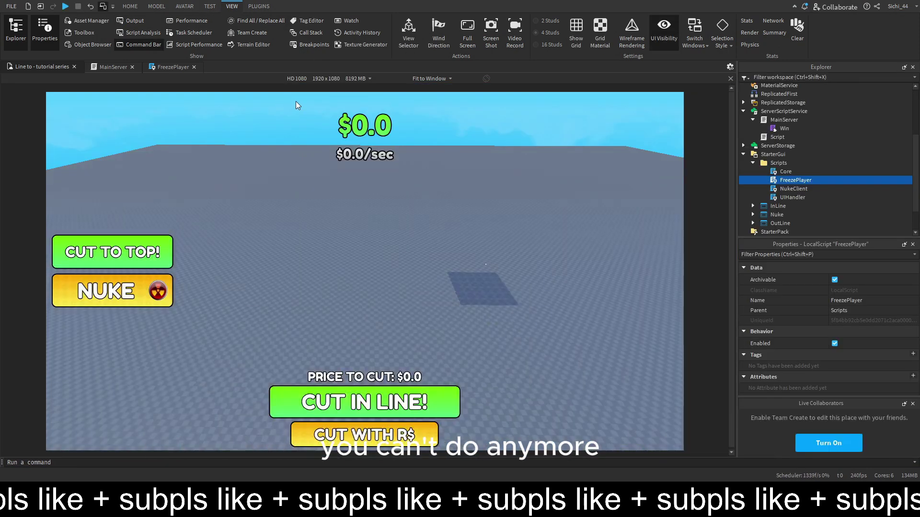
Restore the Space key code and add Enum.PlayerActions.CharacterForward to the FreezePlayer bind list.
click(167, 66)
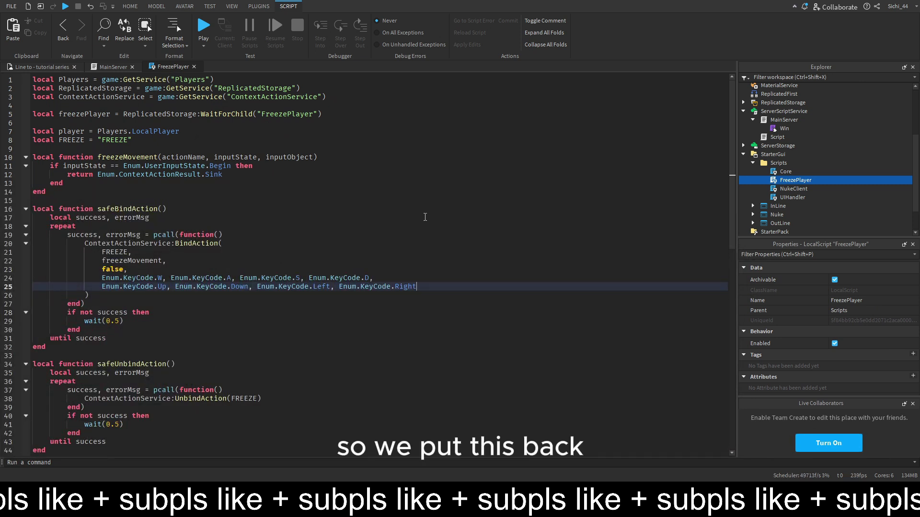
key(ctrl+z)
text(,)
key(Return)
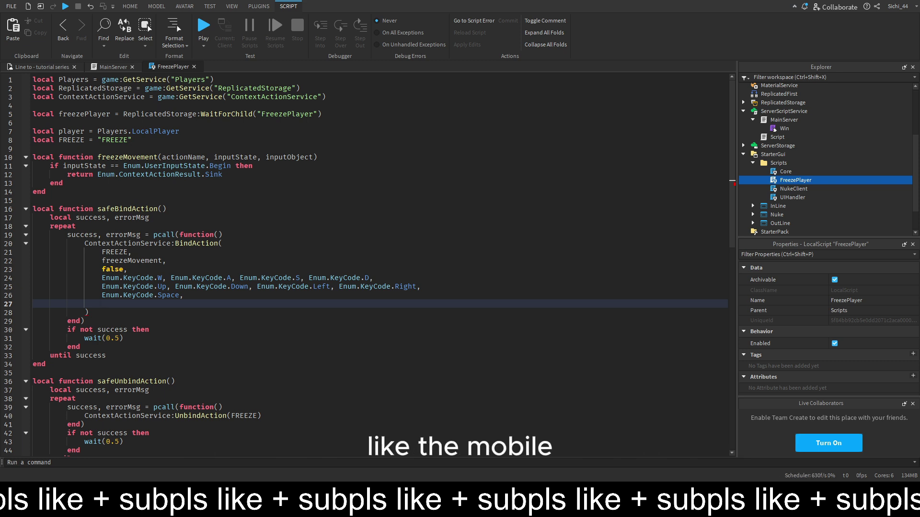
text(Enum)
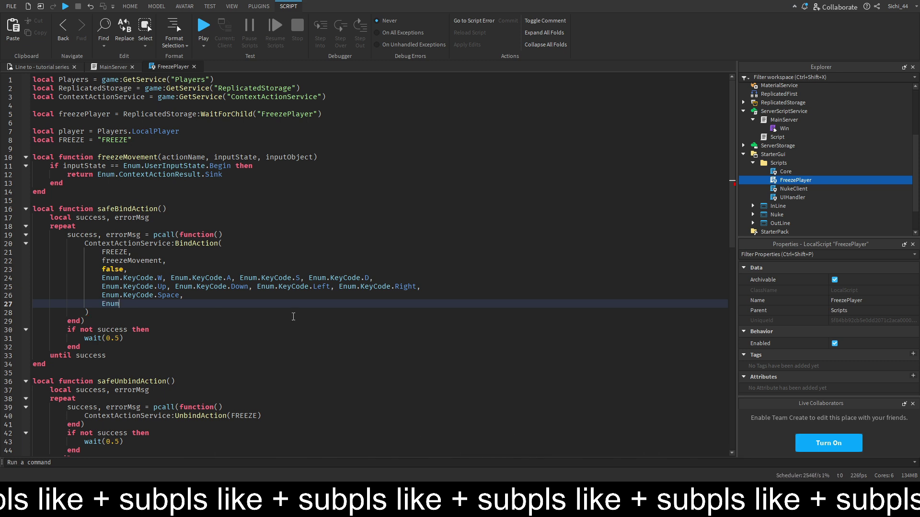
text(.pla)
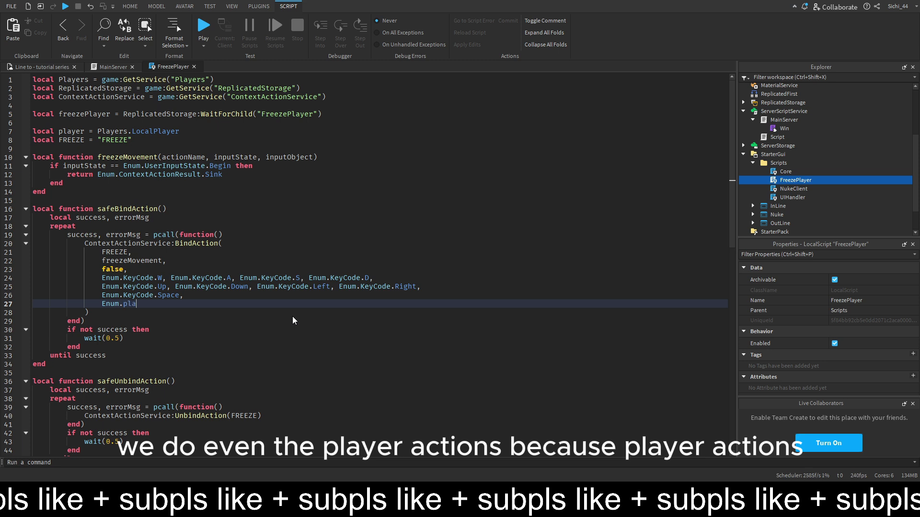
text(y)
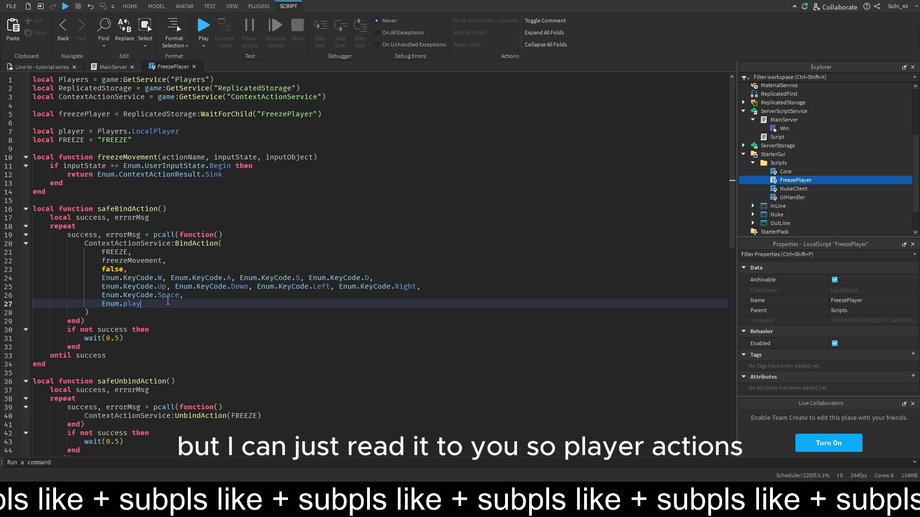
text(er)
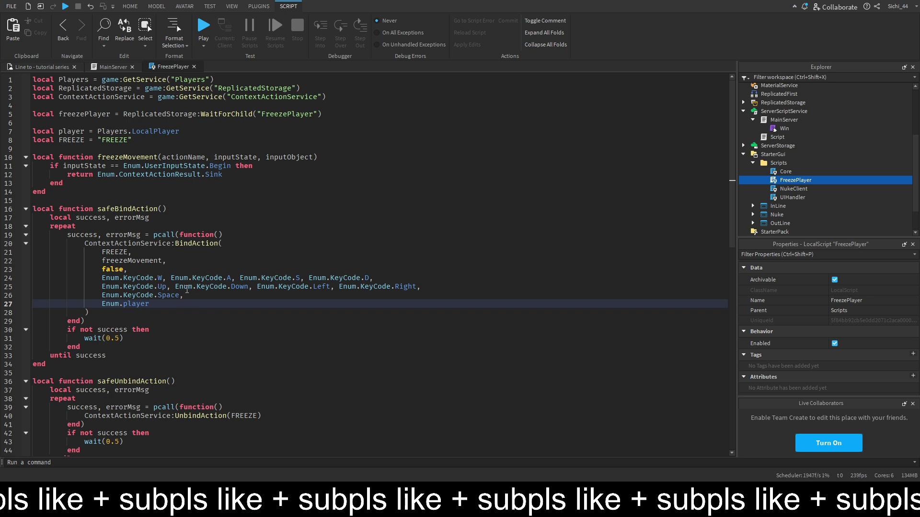
click(179, 315)
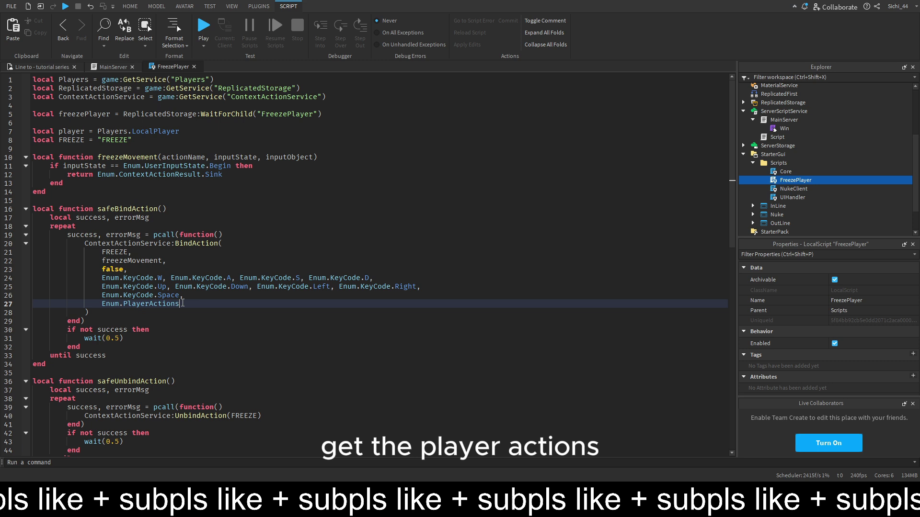
click(144, 291)
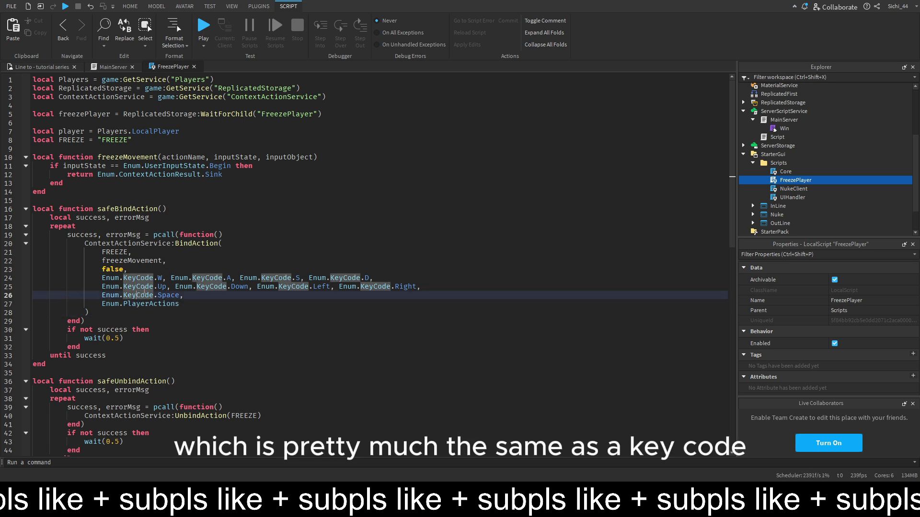
click(144, 304)
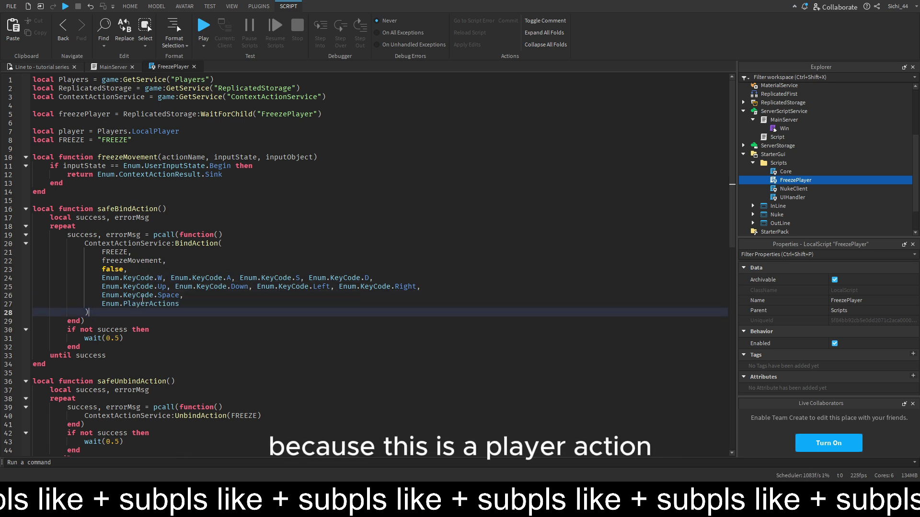
click(142, 297)
click(178, 305)
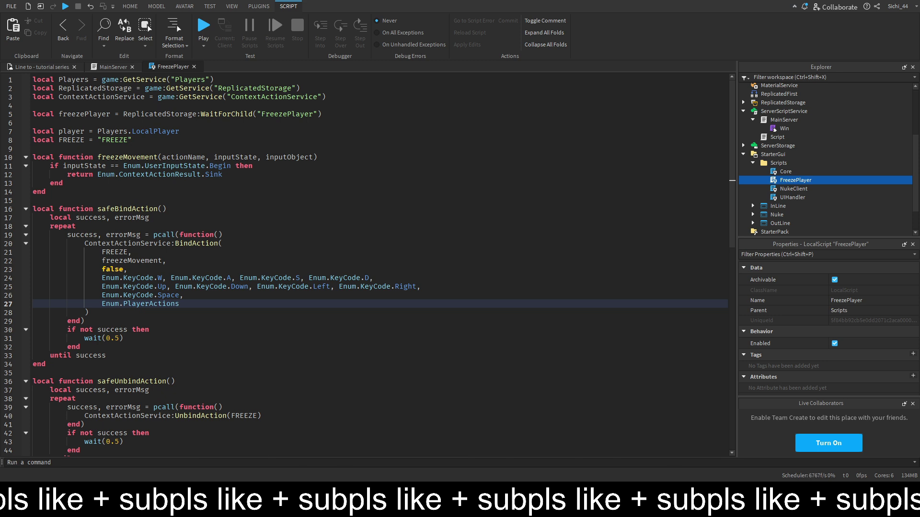
text(-.-)
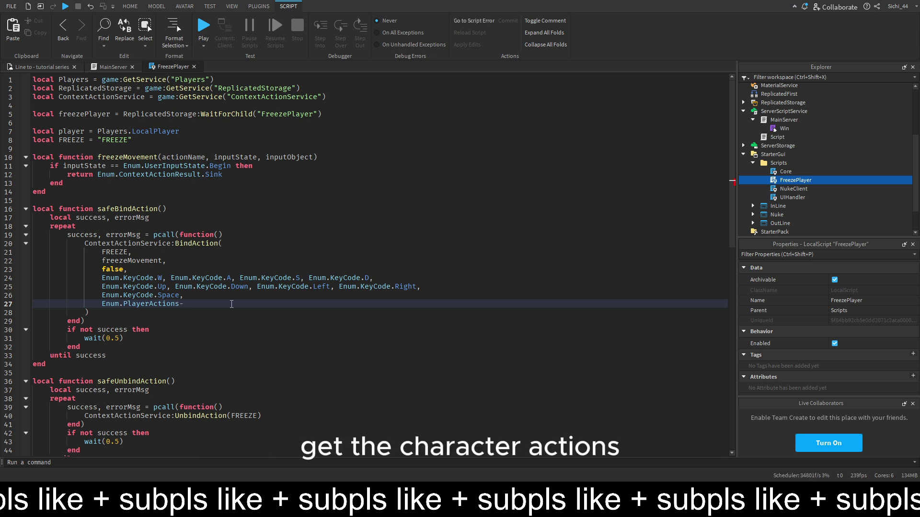
text(.Cha)
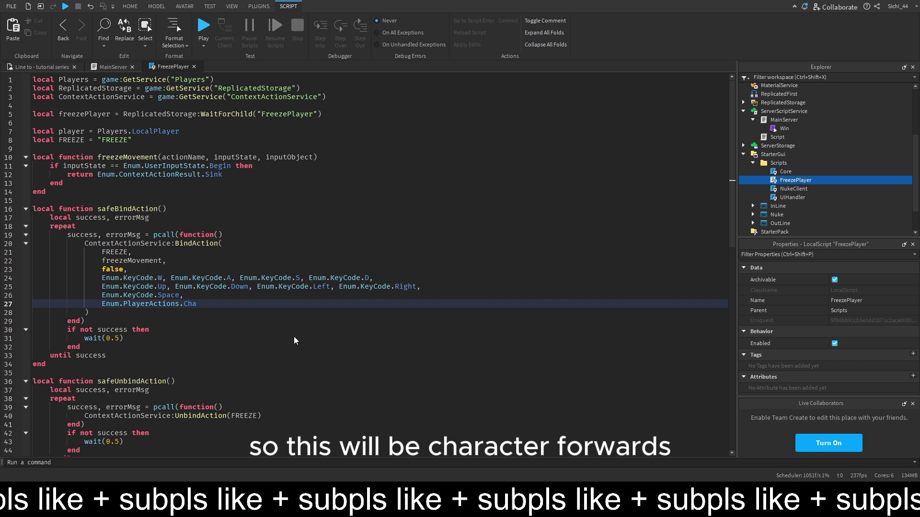
text(racterForward,)
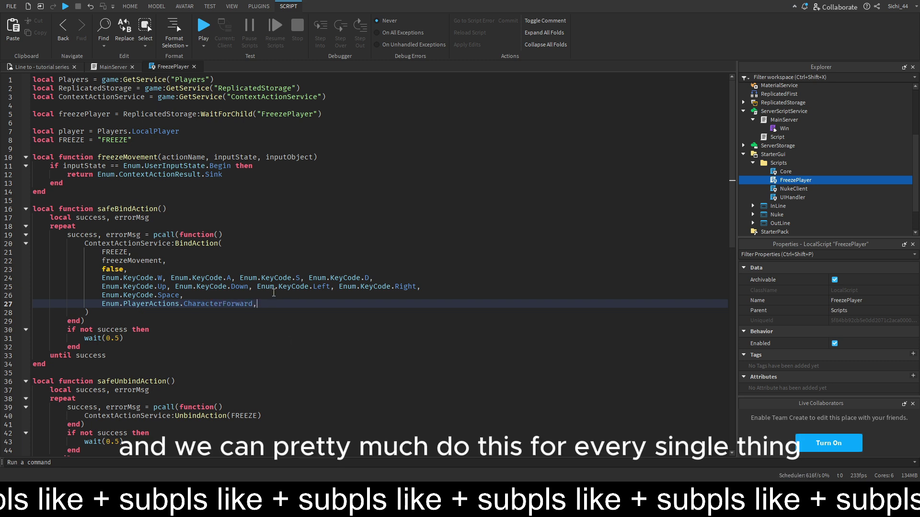
key(Return)
Duplicate the CharacterForward line into CharacterBackward, CharacterLeft and CharacterRight entries.
drag(280, 314, 100, 302)
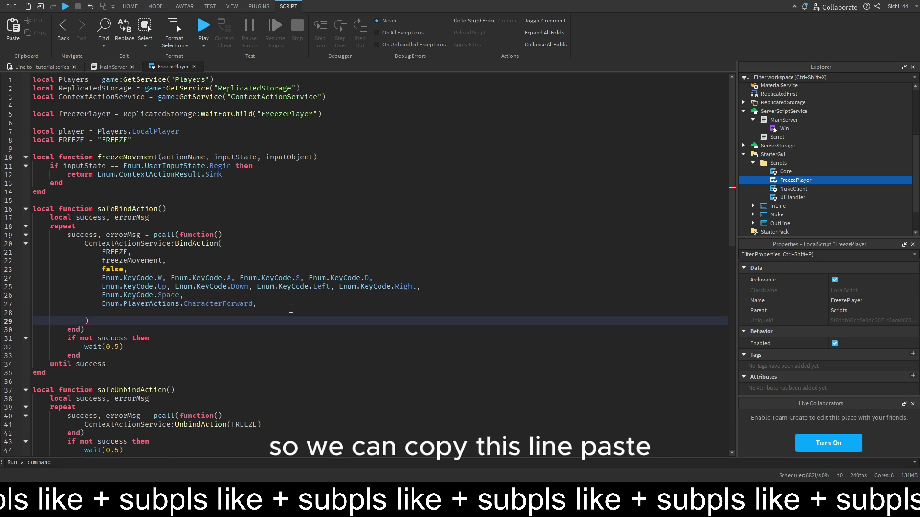
key(ctrl+c)
key(ctrl+v)
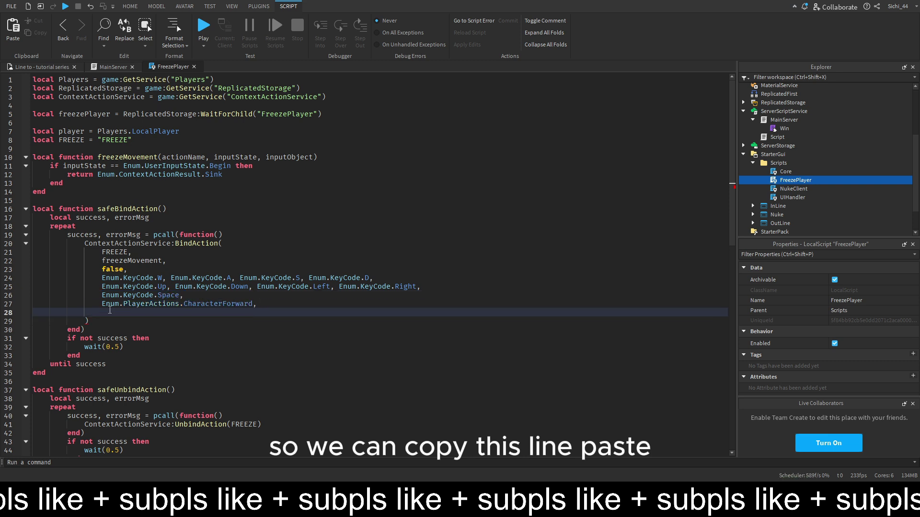
key(ctrl+v)
key(ctrl+v)
key(ctrl+v)
key(BackSpace)
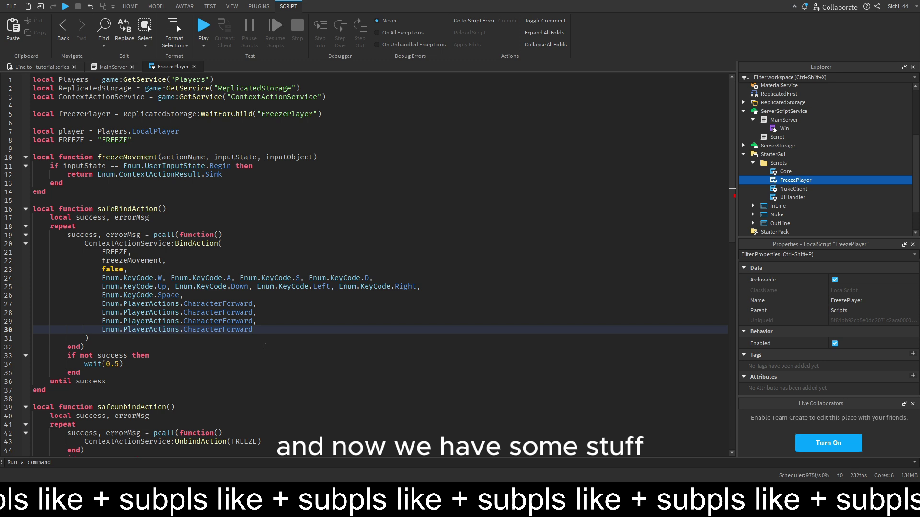
double_click(225, 311)
text(chara)
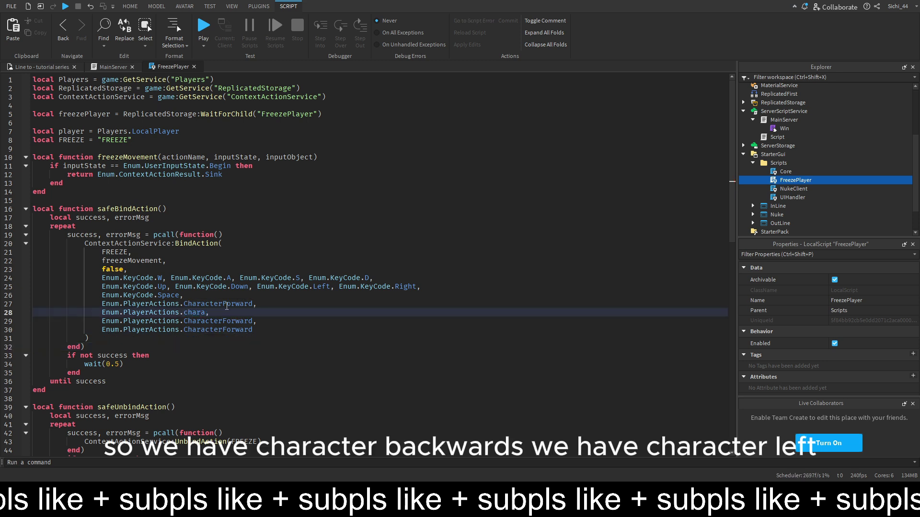
key(Tab)
double_click(218, 321)
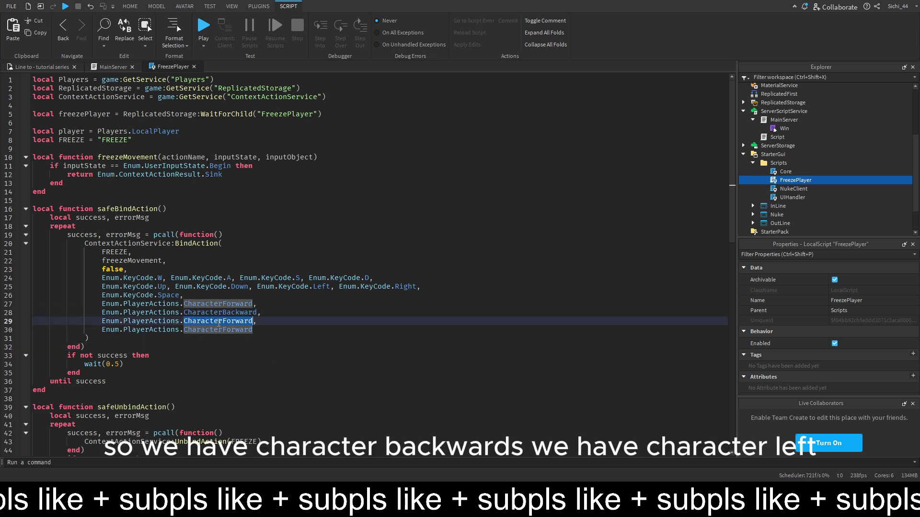
text(ctions.Charact)
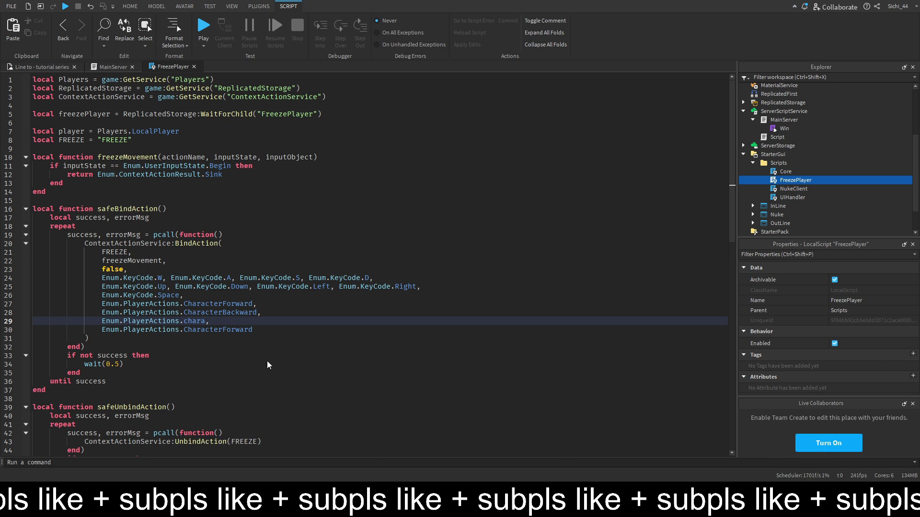
key(Tab)
double_click(227, 330)
text(ctions.Cha)
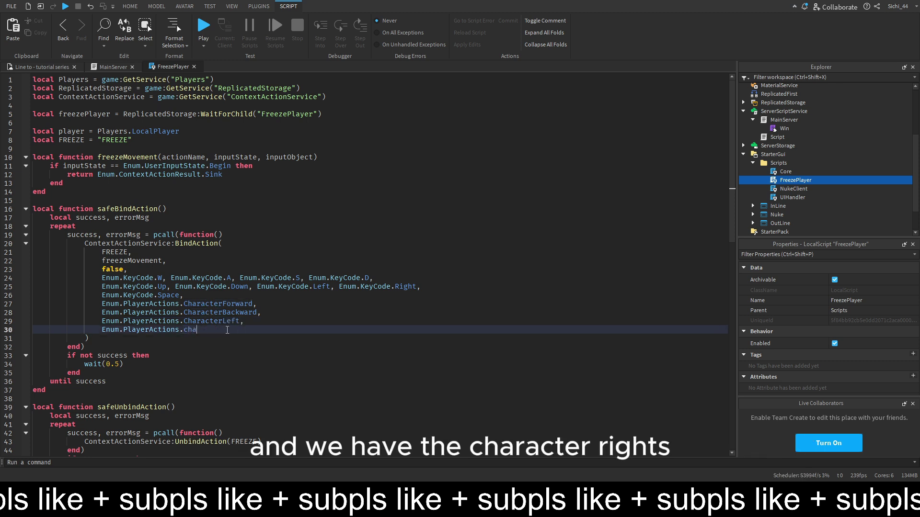
text(racterR)
key(Tab)
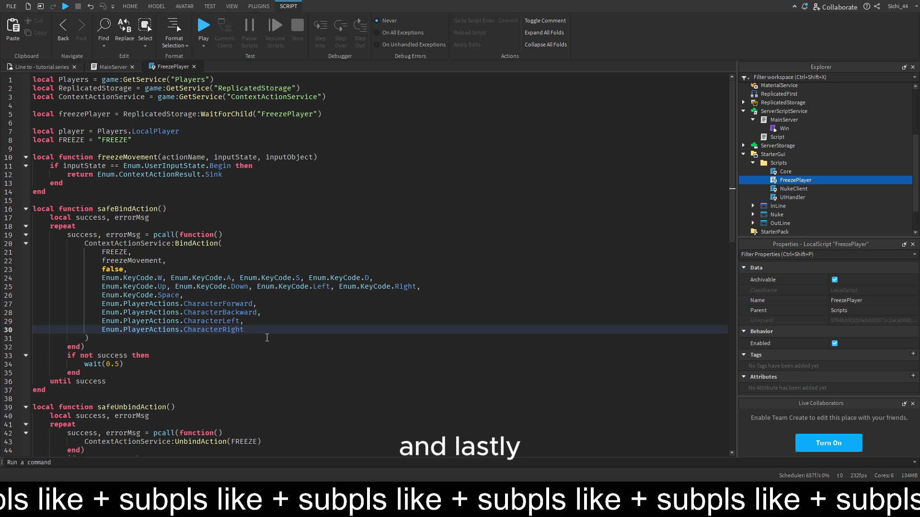
text(,)
Add Enum.PlayerActions.CharacterJump as a final bind entry.
key(Return)
text(Enum.p)
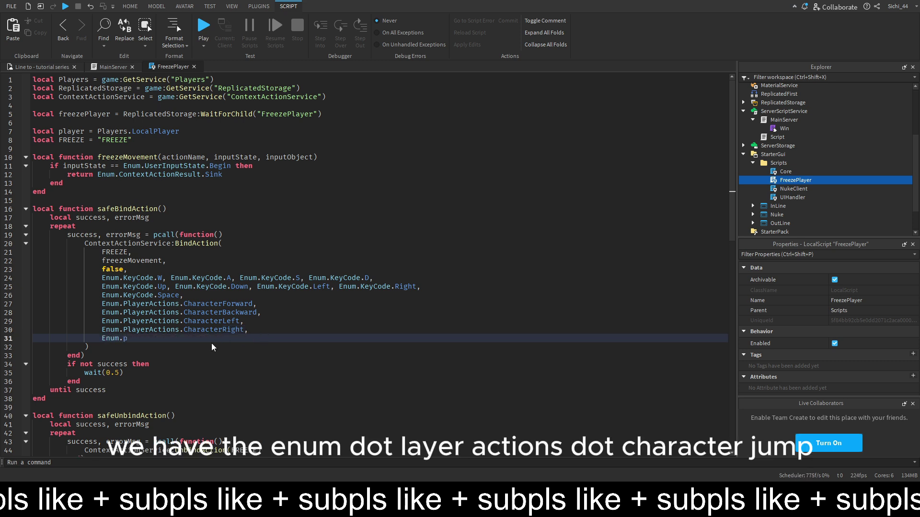
key(Tab)
text(.Cha)
text(racterJ)
key(Tab)
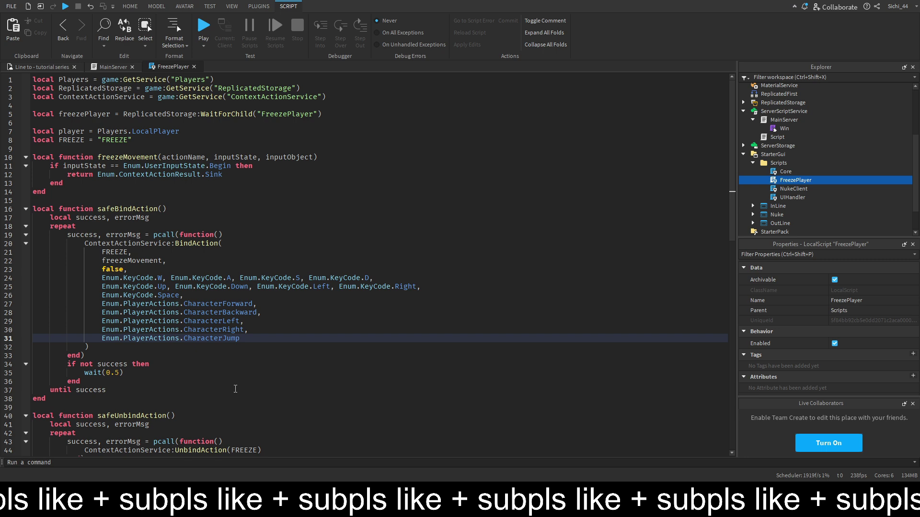
click(259, 373)
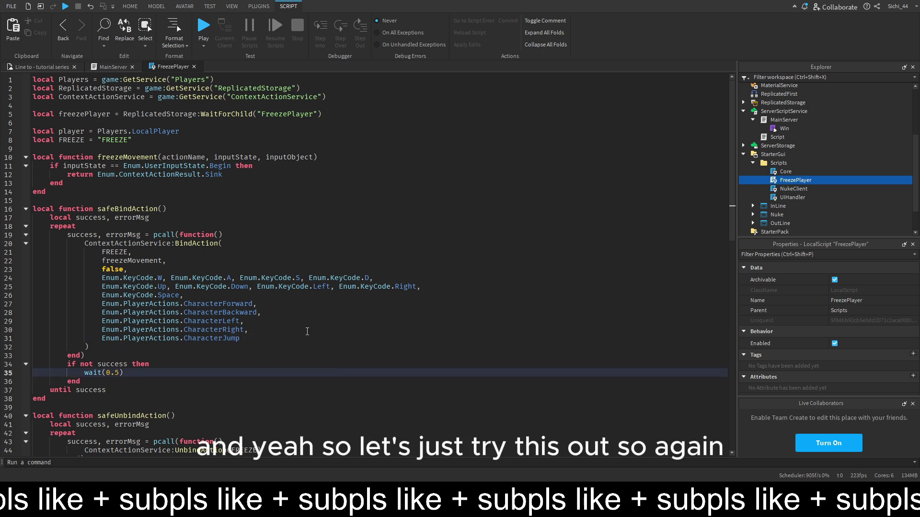
click(48, 67)
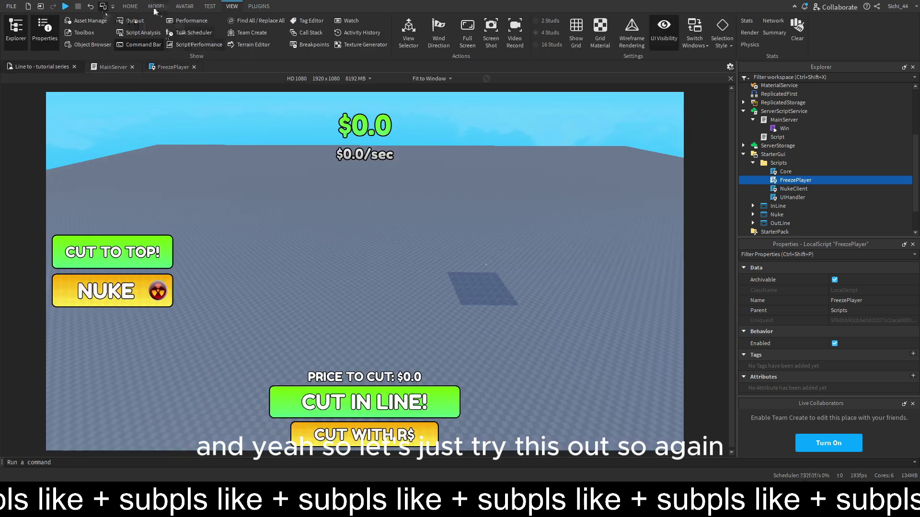
click(65, 6)
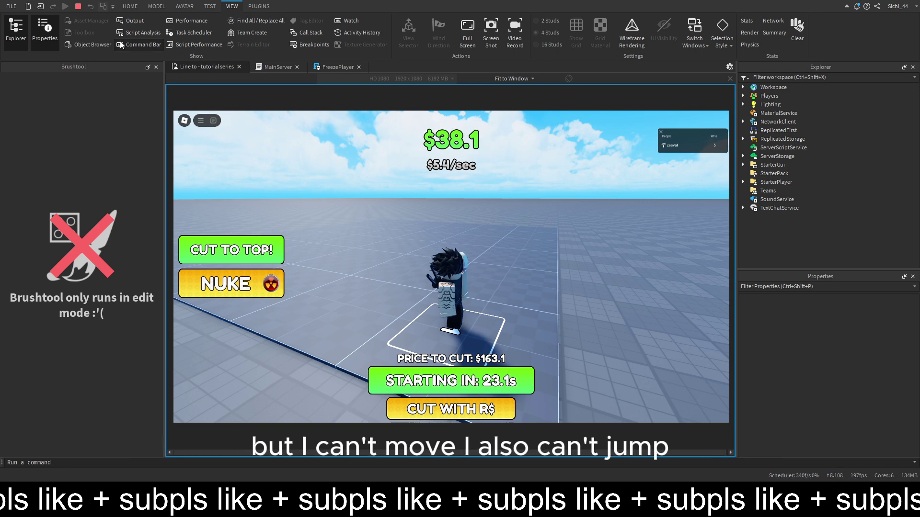
click(78, 6)
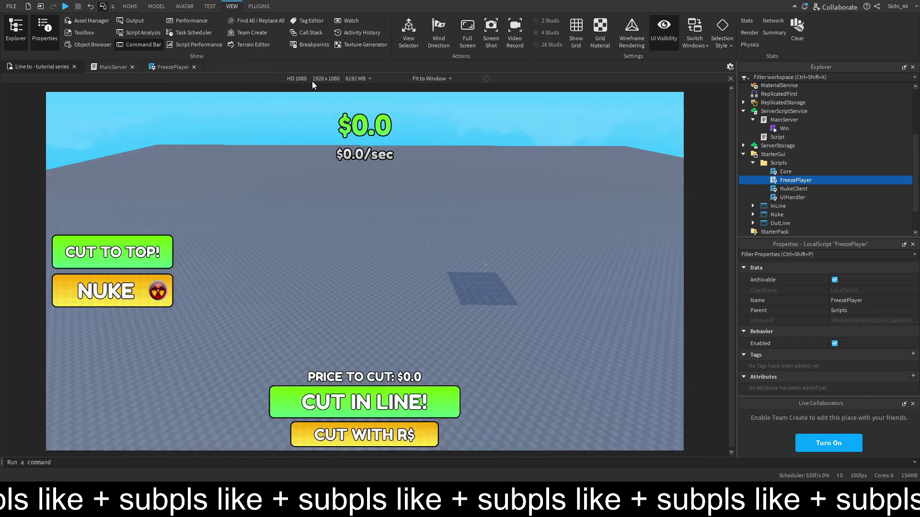
click(63, 6)
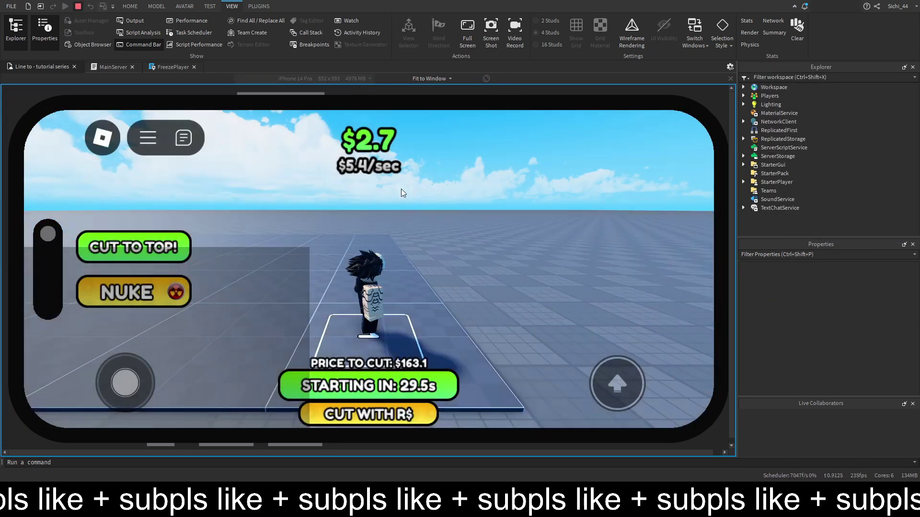
key(a)
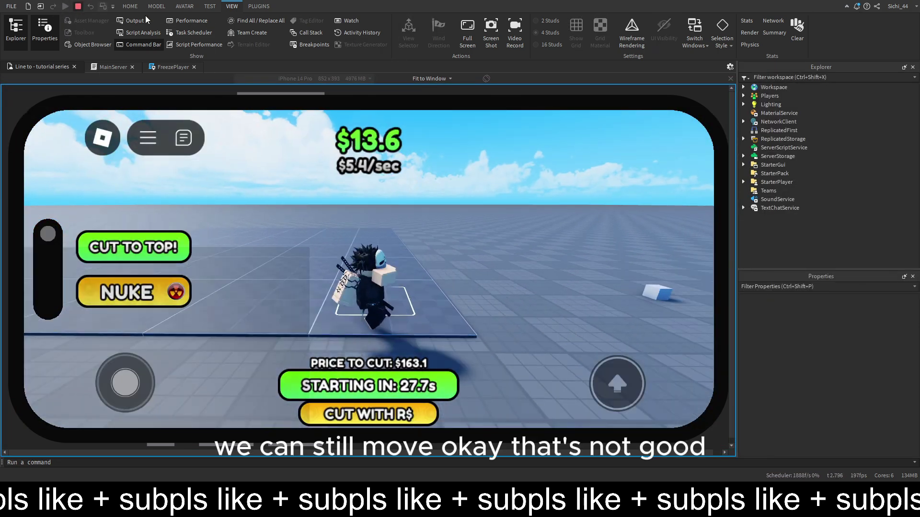
click(144, 22)
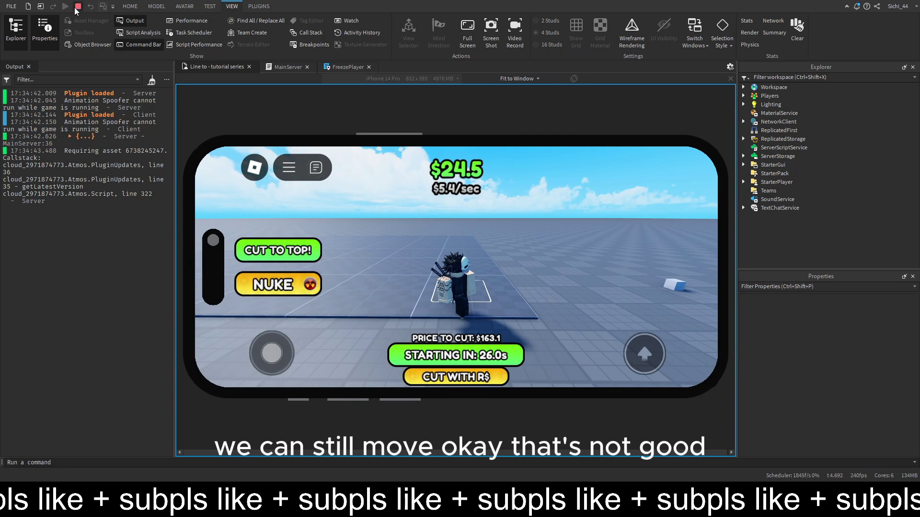
click(134, 20)
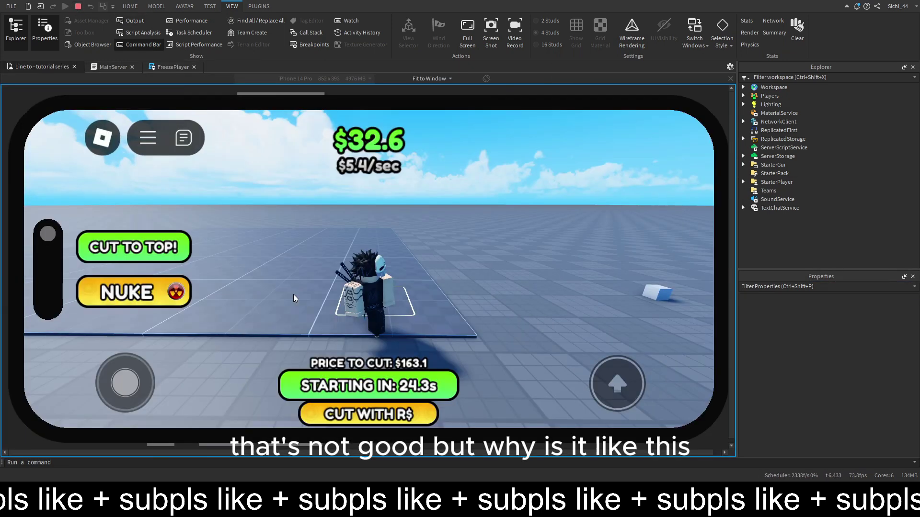
key(w)
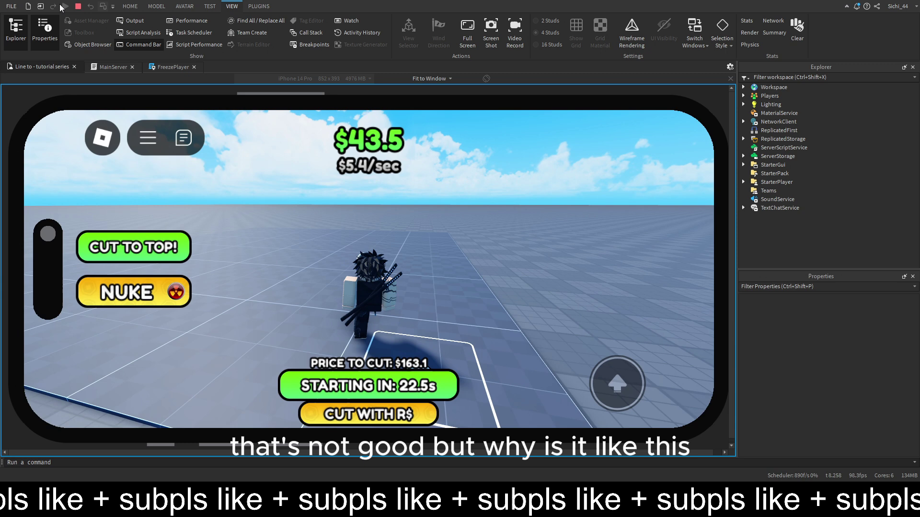
click(78, 6)
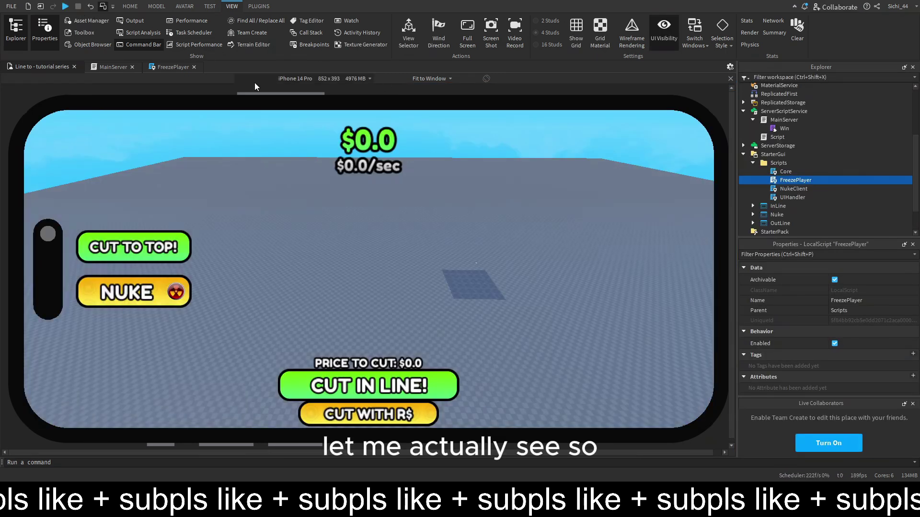
Change the false argument on line 23 of FreezePlayer to true.
click(173, 67)
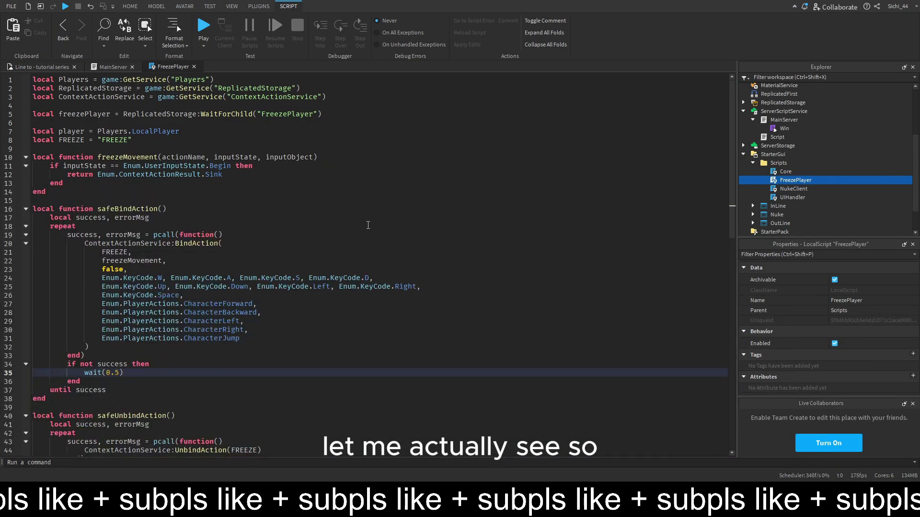
click(128, 160)
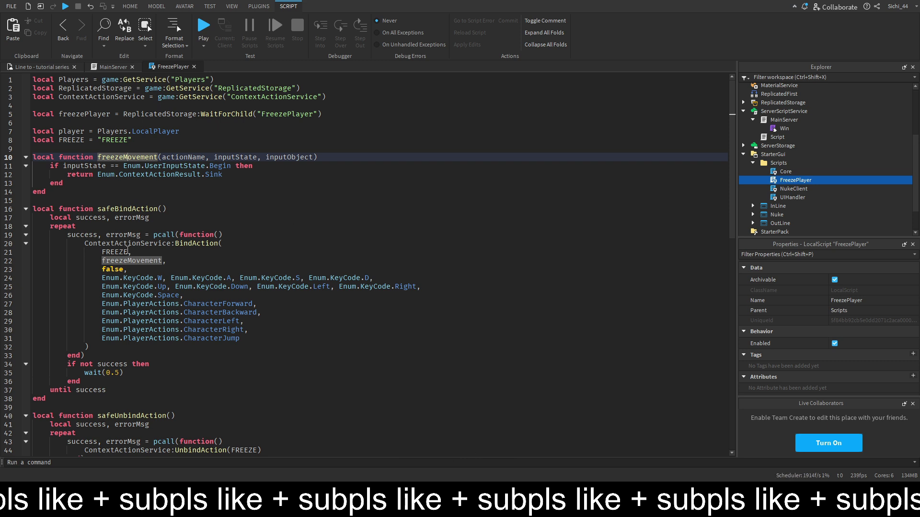
click(109, 252)
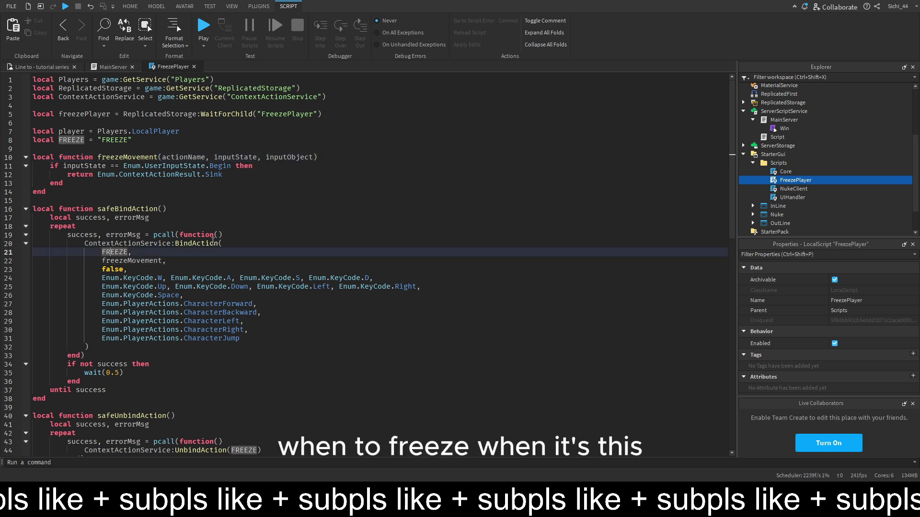
click(119, 269)
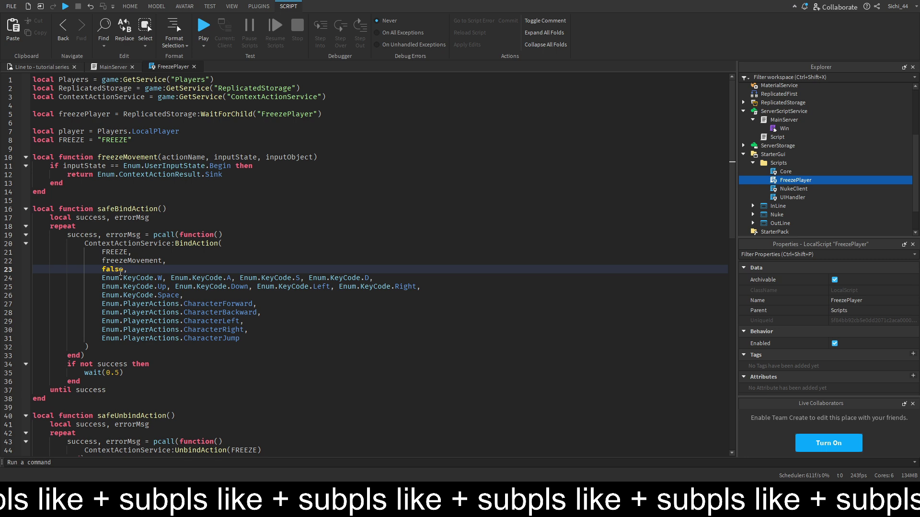
double_click(119, 270)
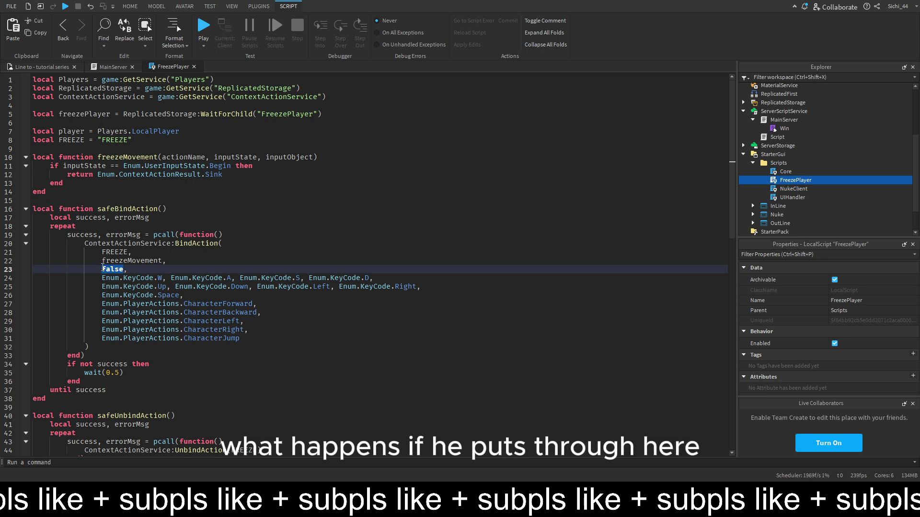
text(true,)
Playtest, try moving the character with A and S, then stop.
click(204, 26)
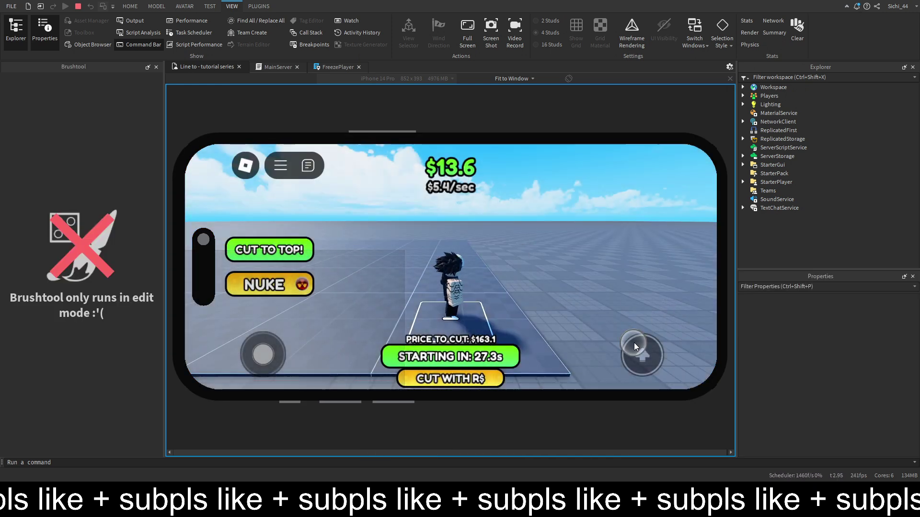
key(a)
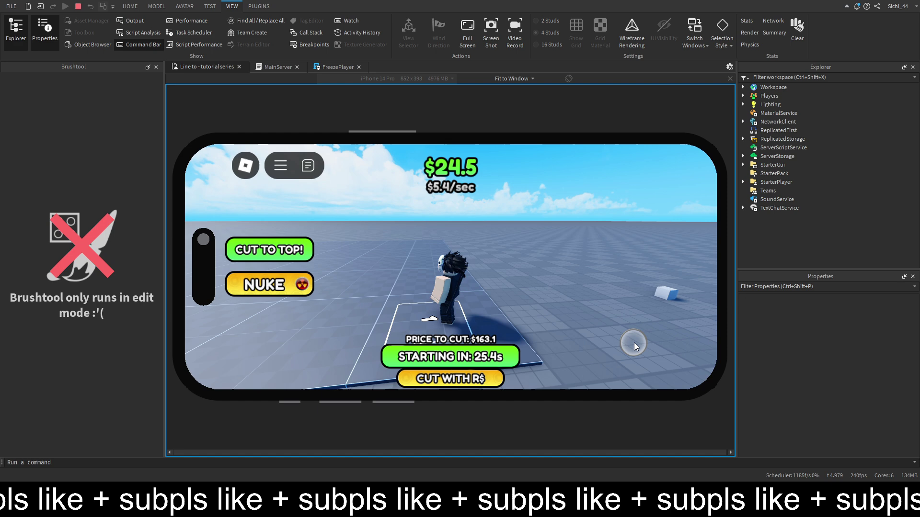
key(s)
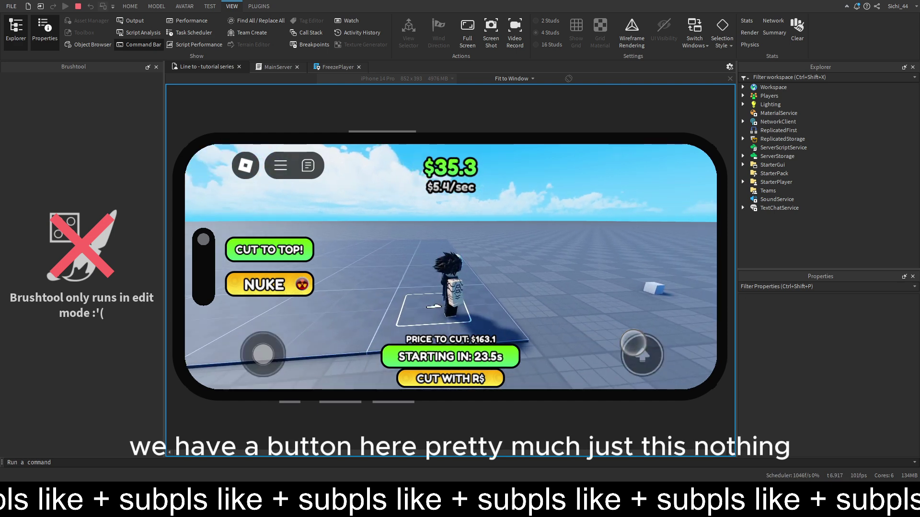
click(78, 6)
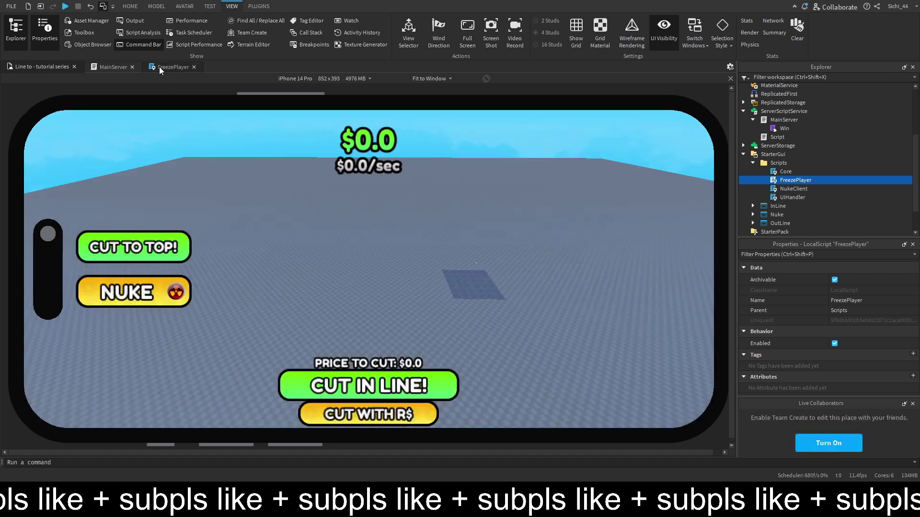
Add print("bound") on a new line after safeBindAction() in the event handler.
click(159, 67)
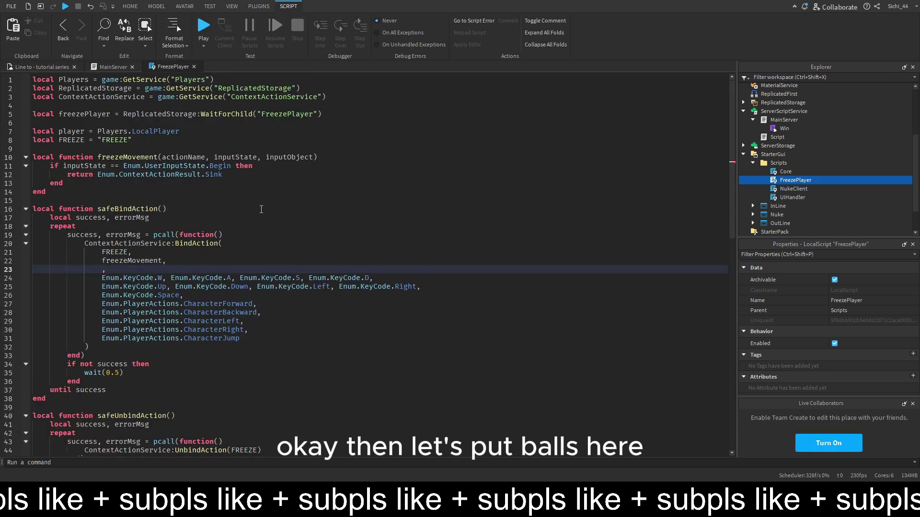
text(false)
click(281, 210)
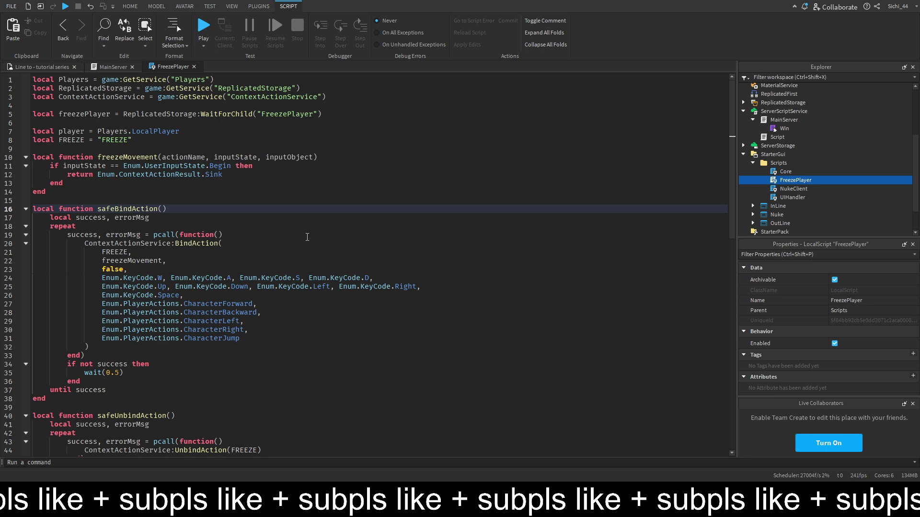
scroll(307, 236, down, 4)
scroll(311, 245, down, 4)
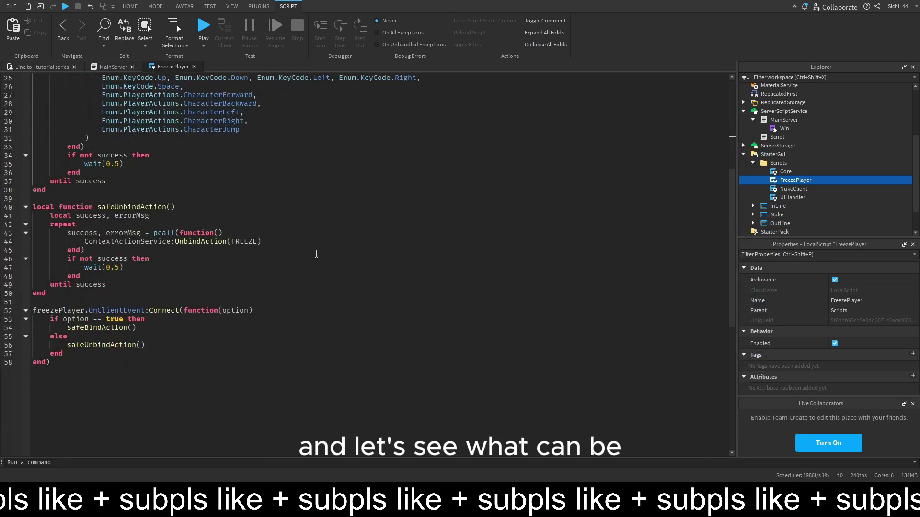
double_click(116, 311)
double_click(59, 311)
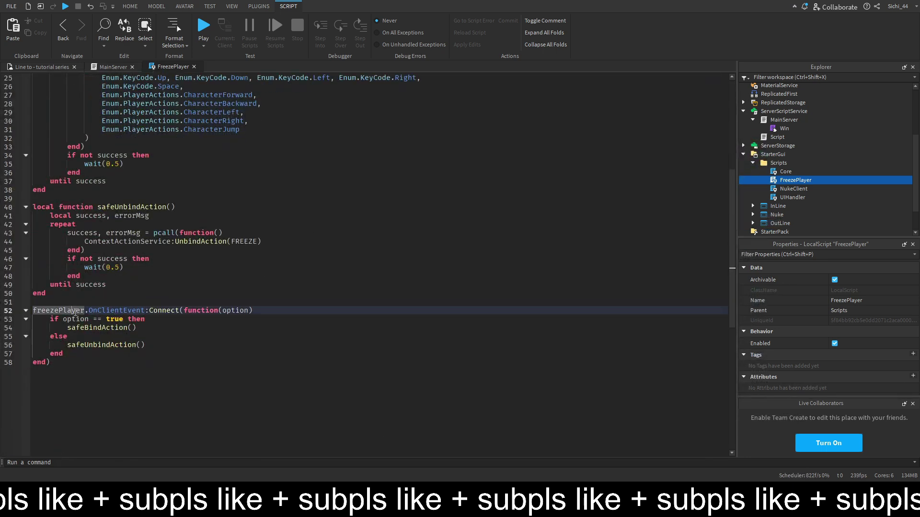
click(153, 319)
scroll(157, 305, up, 7)
scroll(153, 311, up, 2)
scroll(148, 326, down, 5)
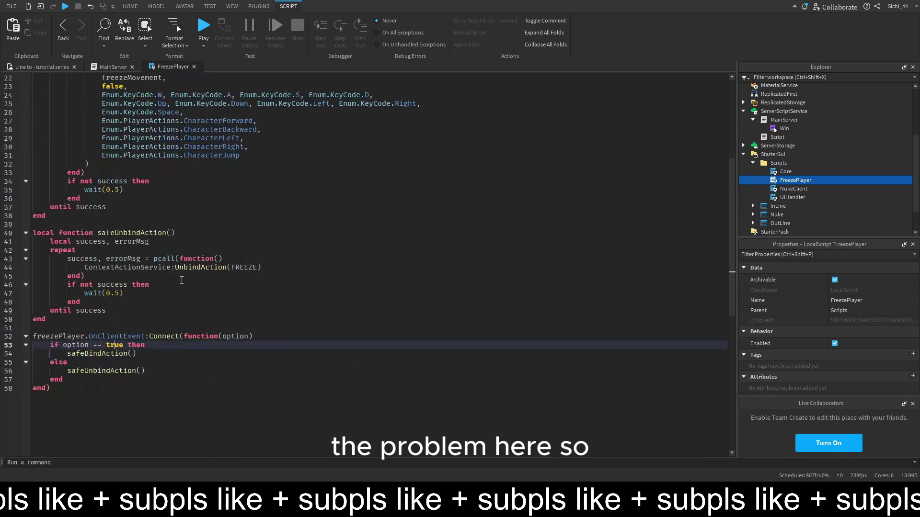
scroll(142, 338, down, 3)
click(166, 328)
key(Return)
text(p)
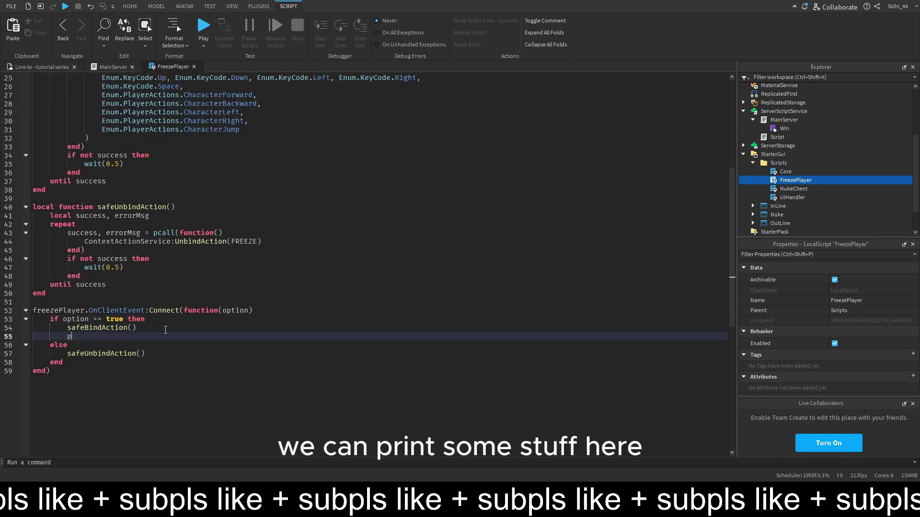
text(rint(")
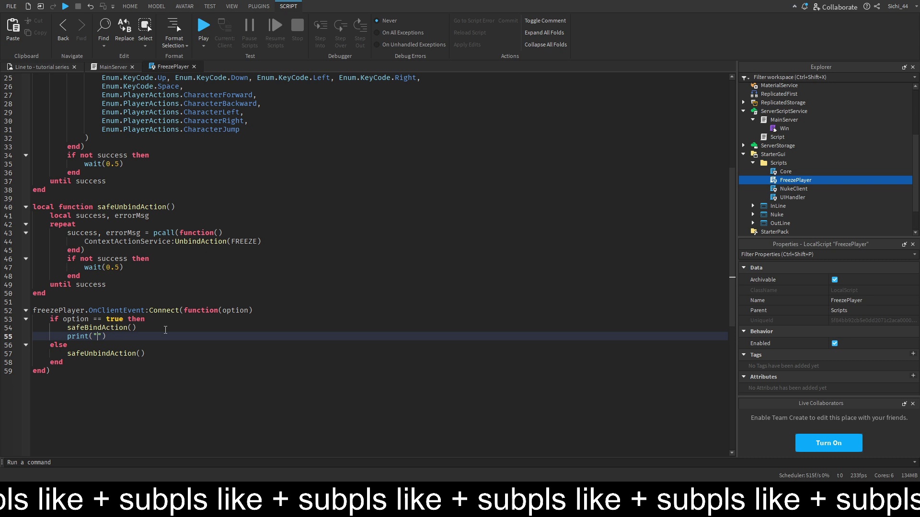
text(bi)
Copy the print statement below safeUnbindAction() and edit it toward "unbound".
drag(139, 337, 63, 337)
key(ctrl+c)
click(148, 353)
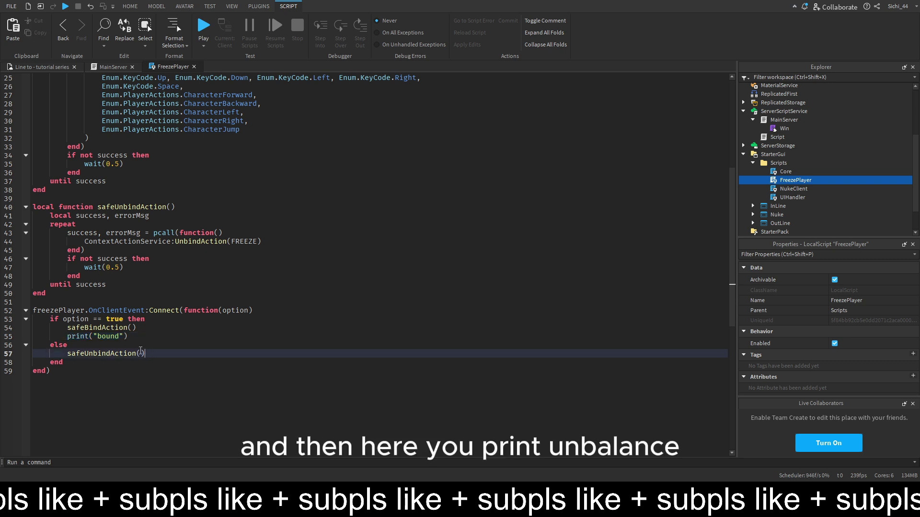
key(Return)
key(ctrl+v)
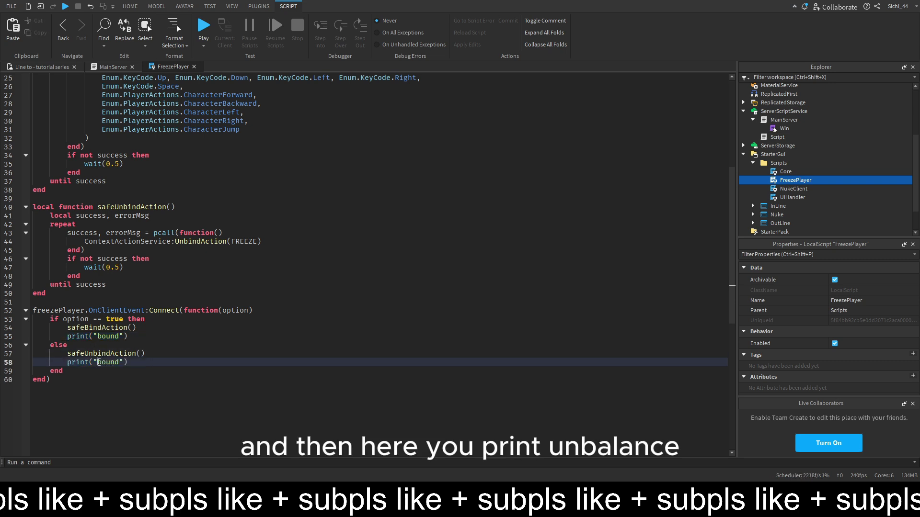
text(un)
key(Down)
Run a playtest, walk the character with the thumbstick, and stop it.
click(206, 27)
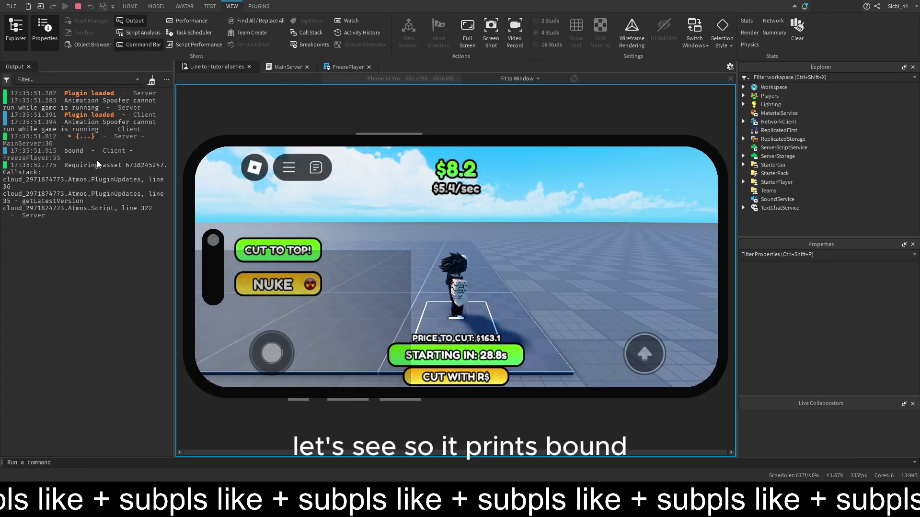
mouse_move(277, 348)
mouse_down()
mouse_move(294, 328)
mouse_move(174, 327)
mouse_up()
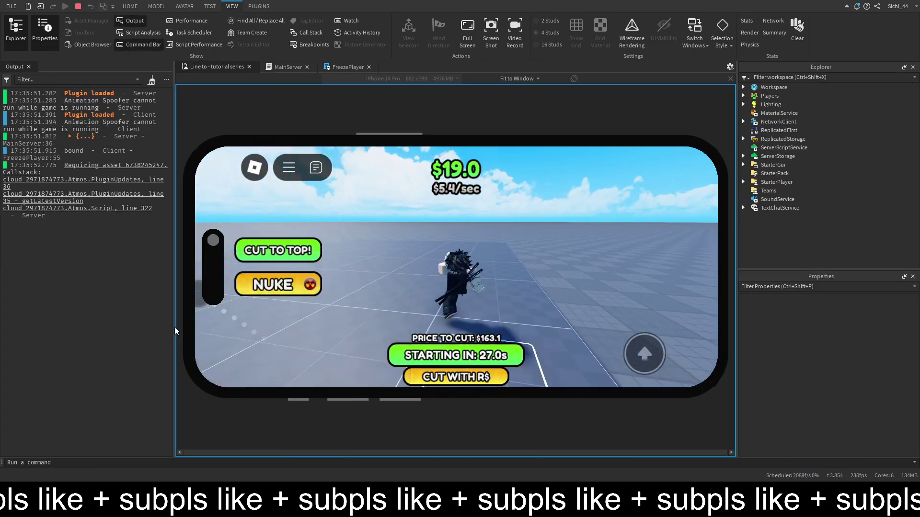
click(77, 6)
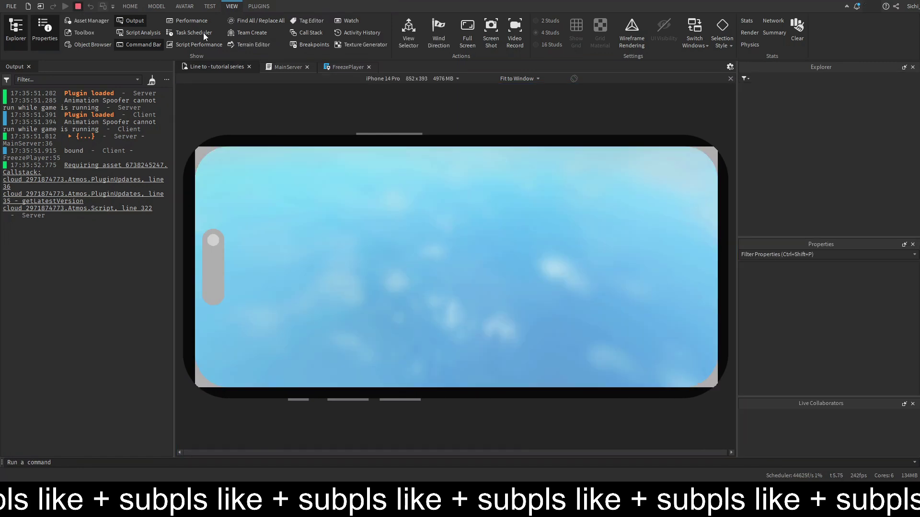
Add Enum.UserInputType.Gyro after CharacterJump in FreezePlayer's bind list.
click(269, 69)
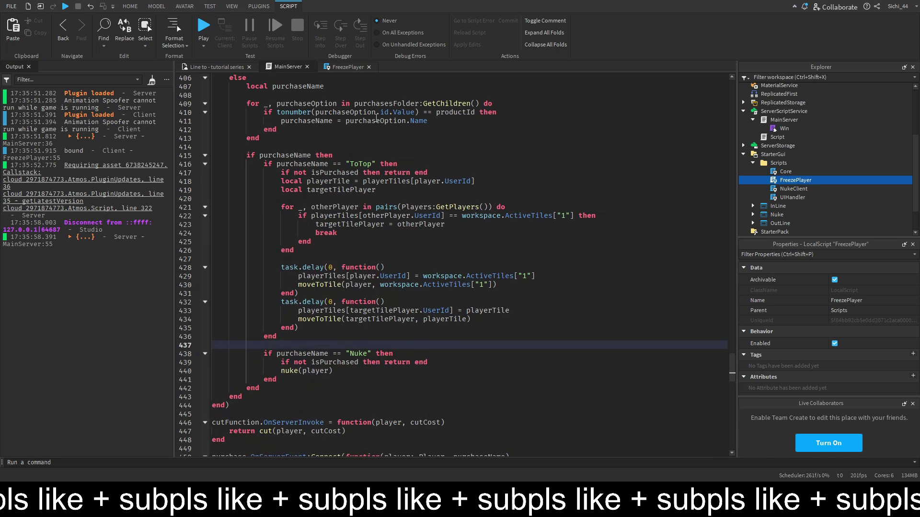
scroll(343, 77, up, 7)
scroll(342, 75, up, 7)
scroll(340, 72, up, 7)
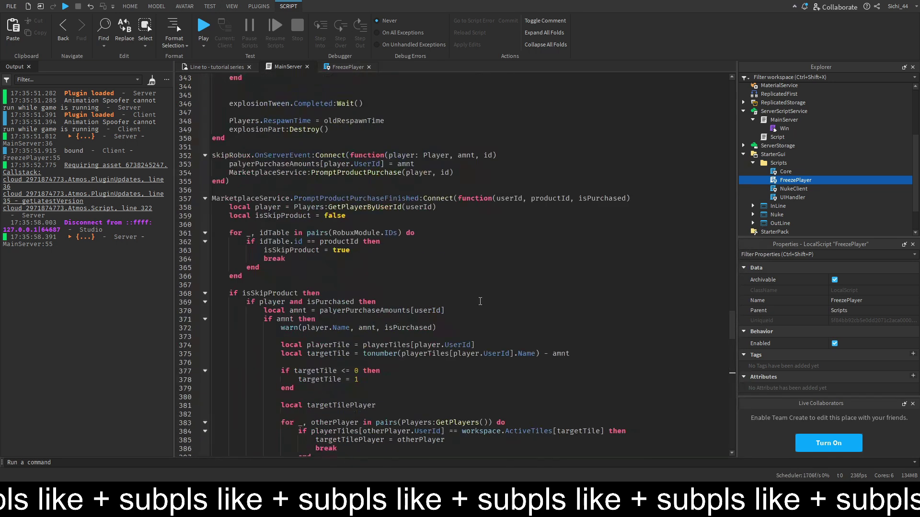
click(339, 68)
click(447, 261)
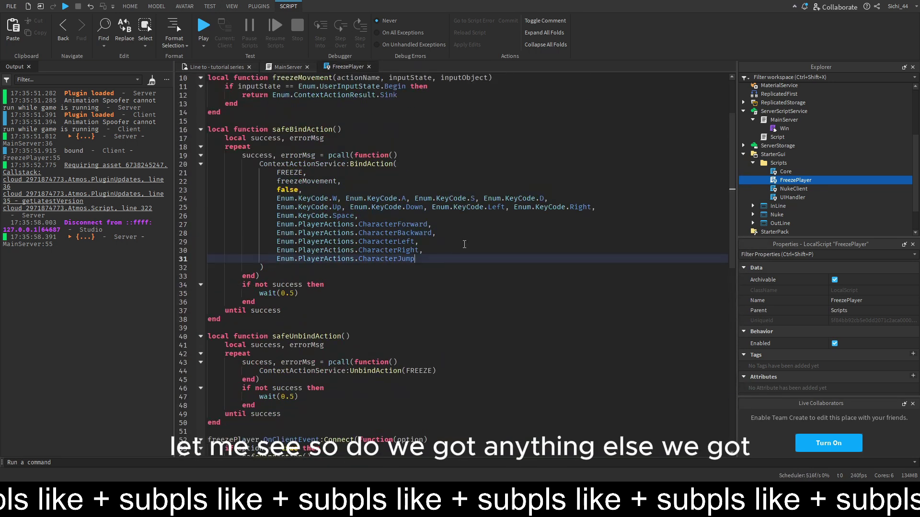
key(Return)
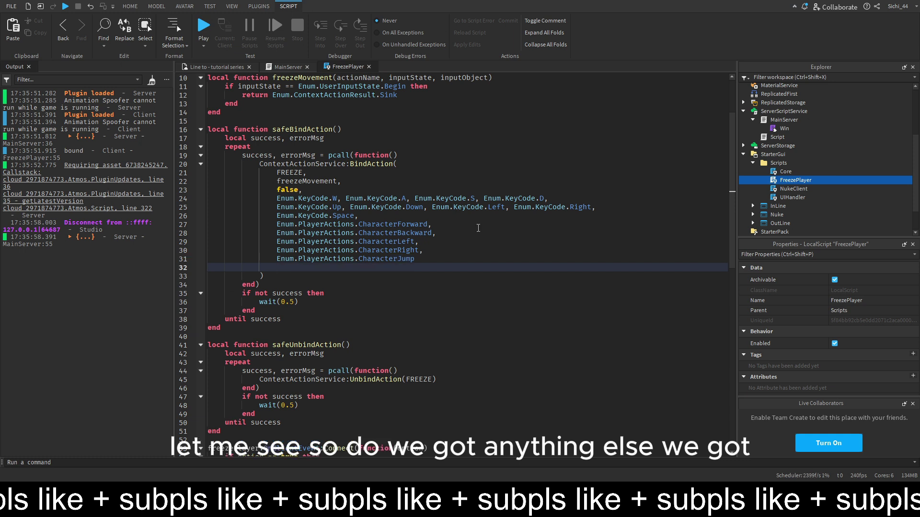
key(BackSpace)
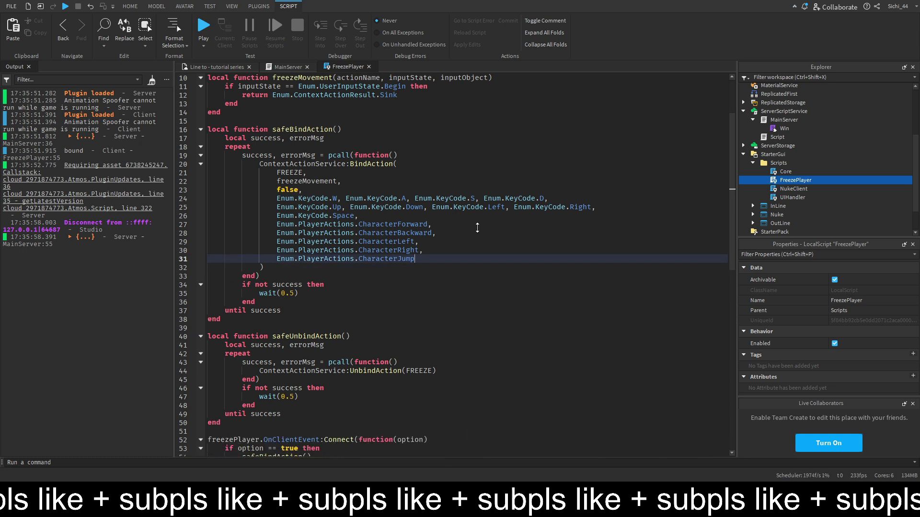
text(,)
key(Return)
text(en)
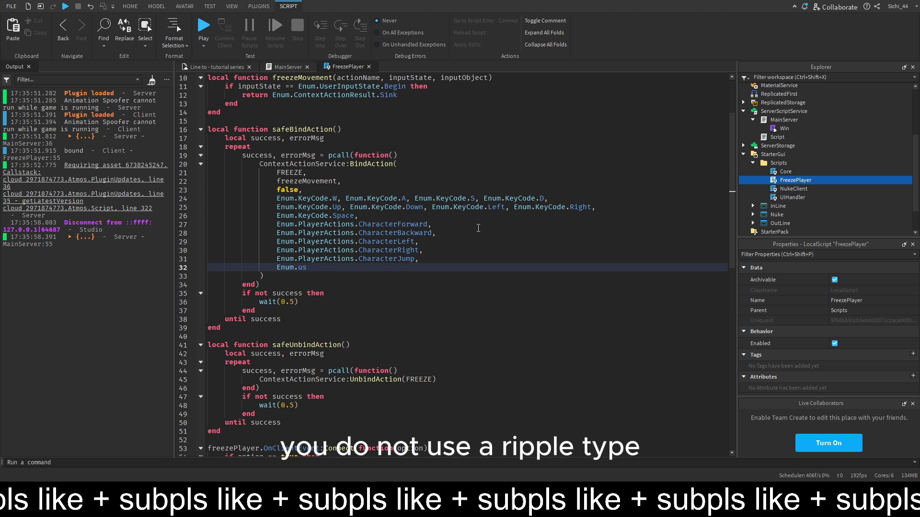
key(Tab)
text(.)
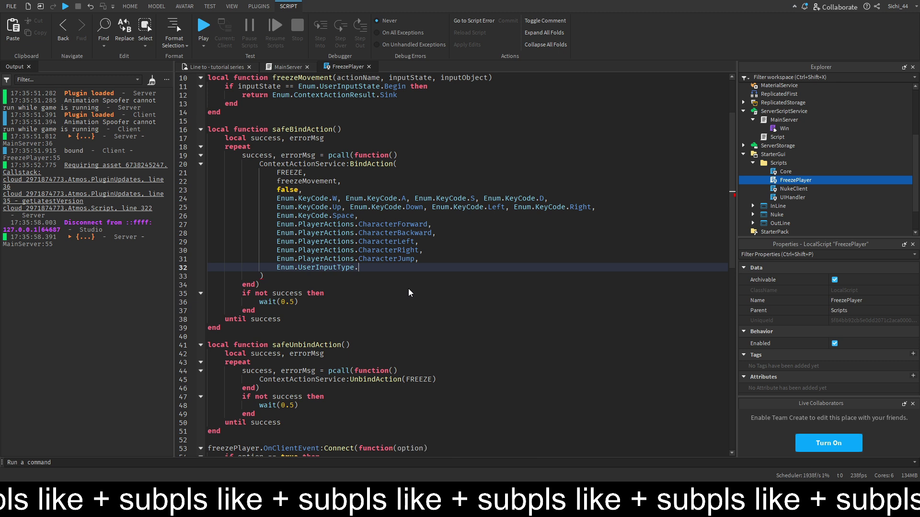
text(Gyro)
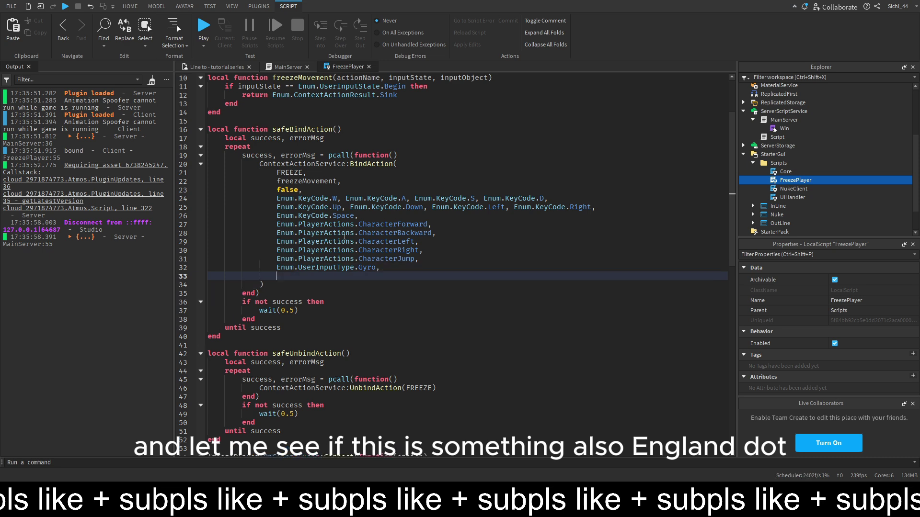
text(,)
Add Enum.UserInputType.Accelerometer below Gyro and start a playtest.
key(Return)
text(en)
key(Tab)
text(.Us)
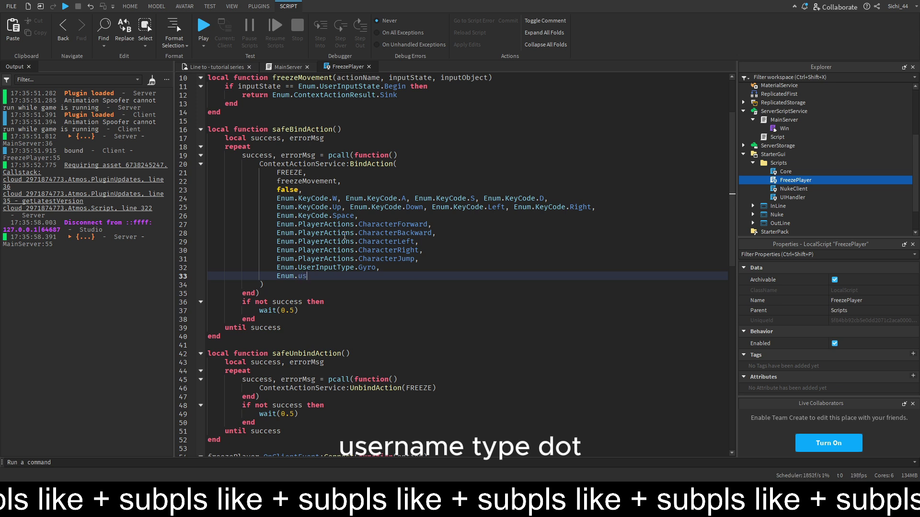
key(Tab)
text(.)
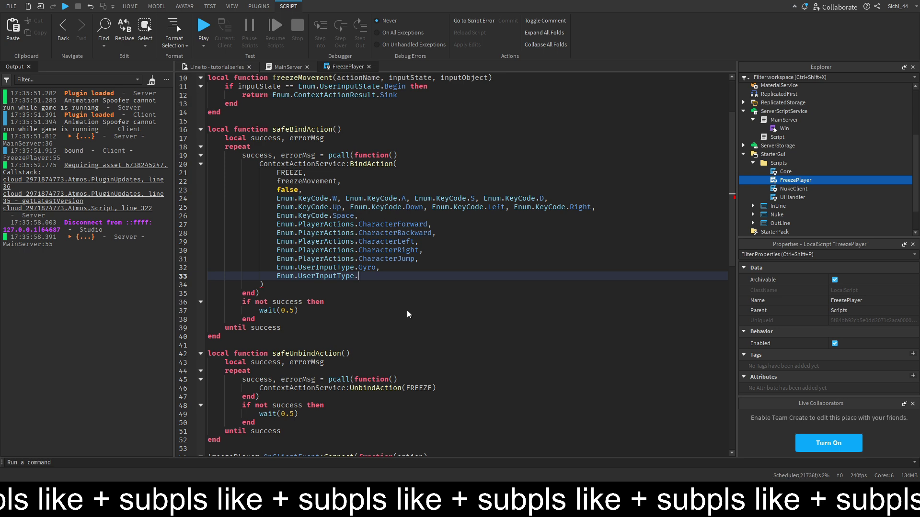
text(Accelerometer)
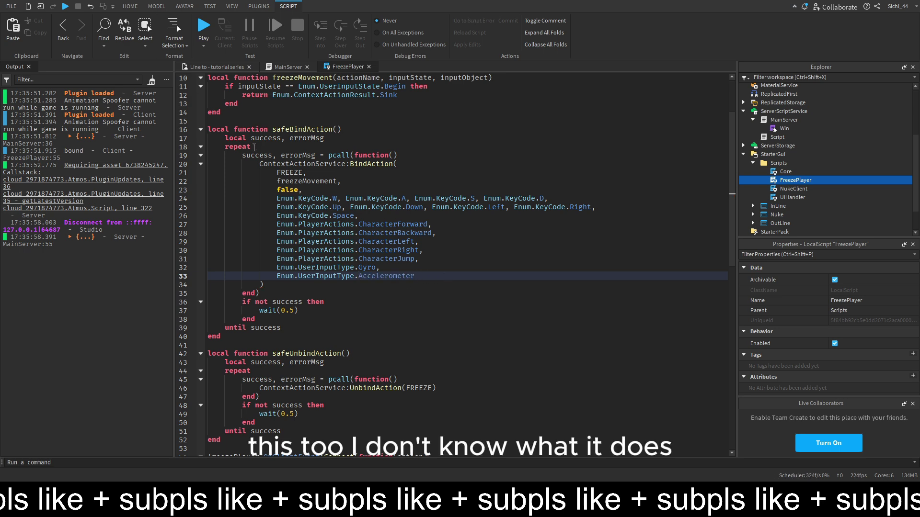
click(208, 32)
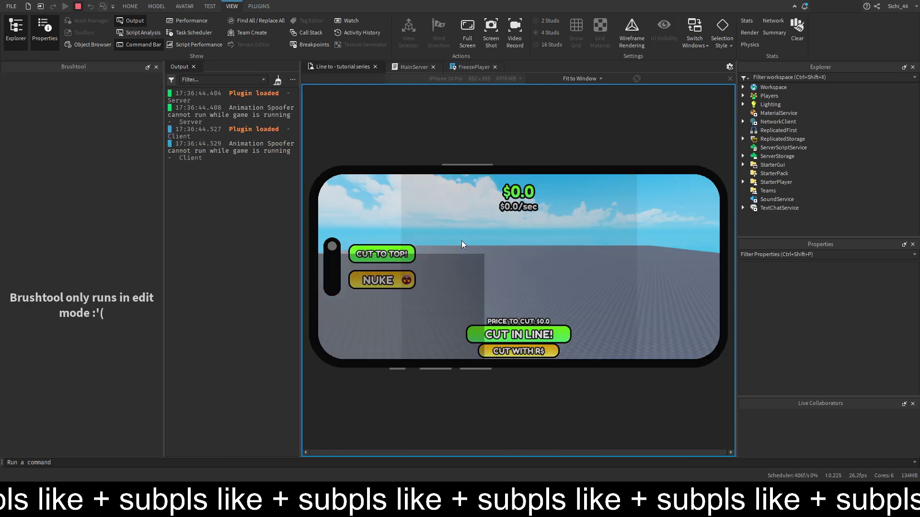
Walk the character with the thumbstick, stop the playtest, and view MainServer.
mouse_move(419, 302)
mouse_down()
mouse_move(331, 305)
mouse_move(408, 331)
mouse_up()
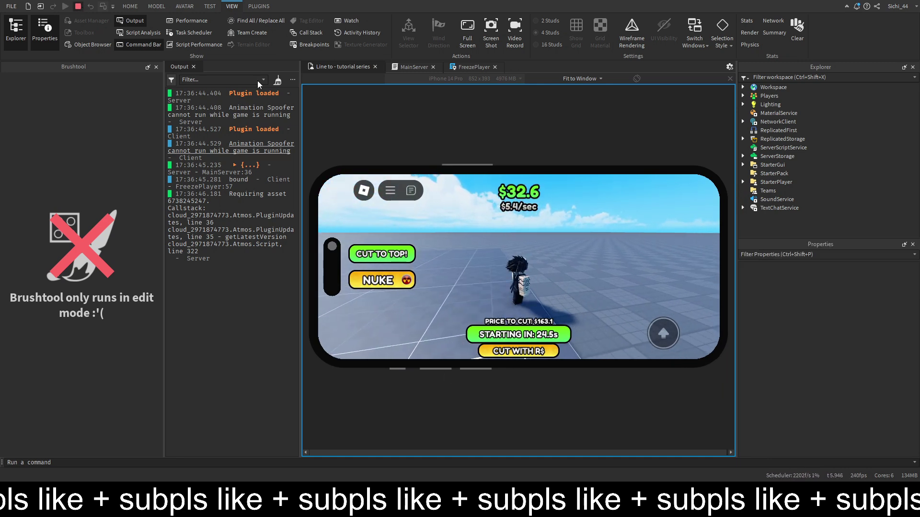
click(78, 6)
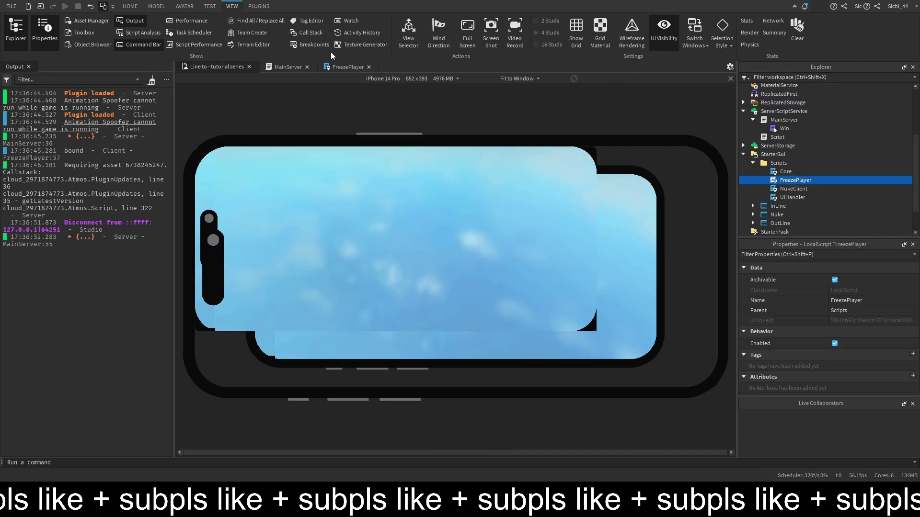
click(286, 66)
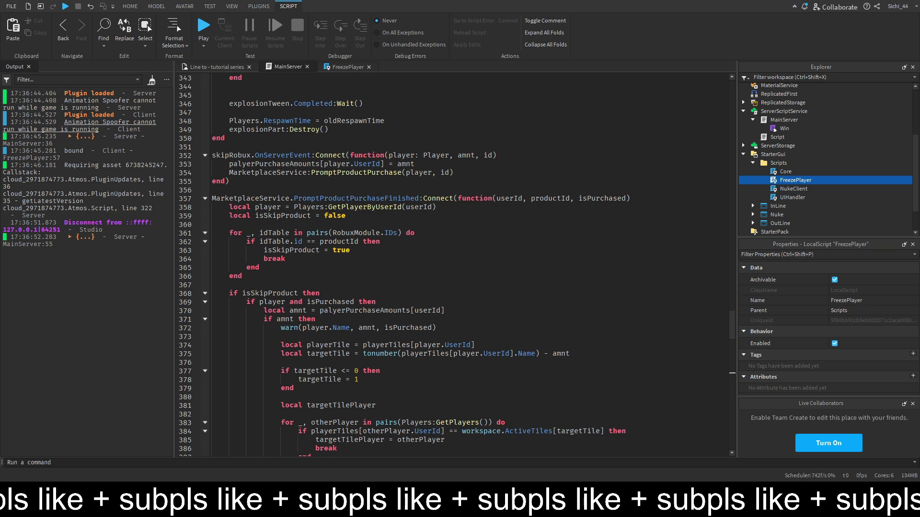
Add Enum.UserInputType.Touch below Accelerometer in FreezePlayer's BindAction list.
key(ctrl+Tab)
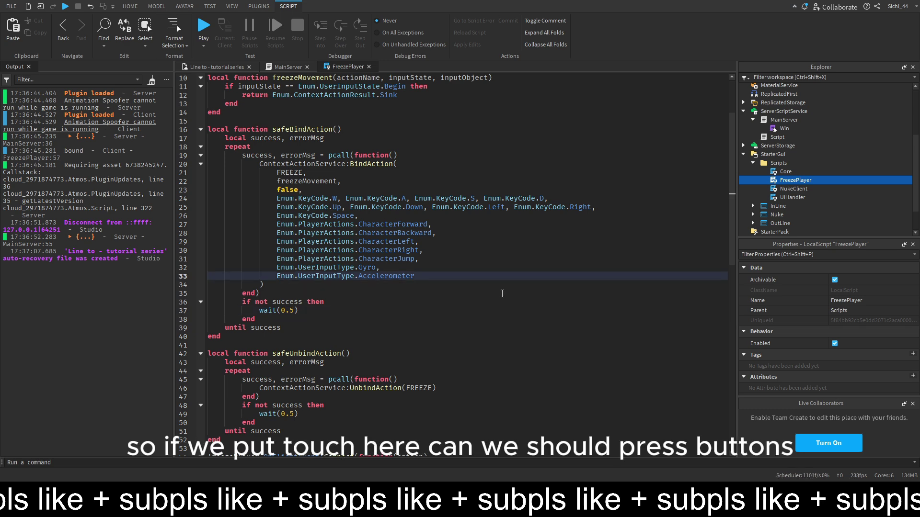
text(,)
key(Return)
text(e)
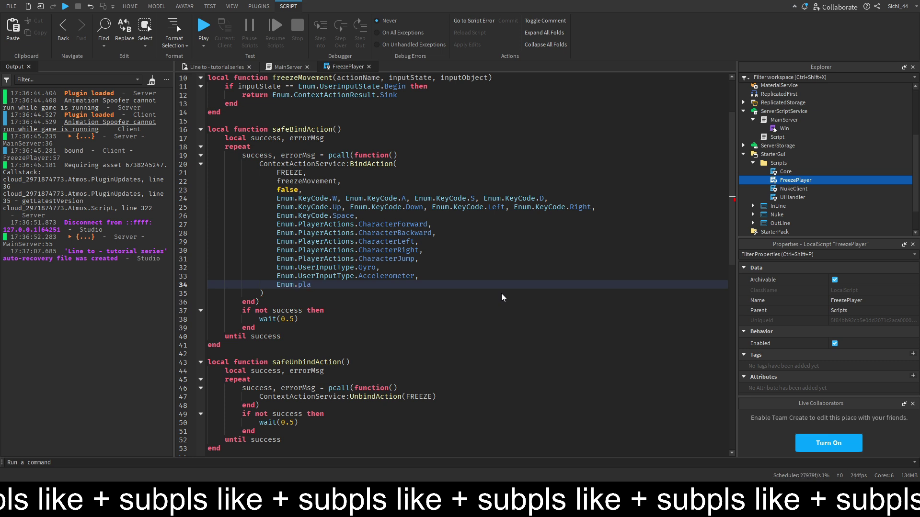
key(BackSpace)
key(BackSpace)
text(U)
key(Tab)
text(.)
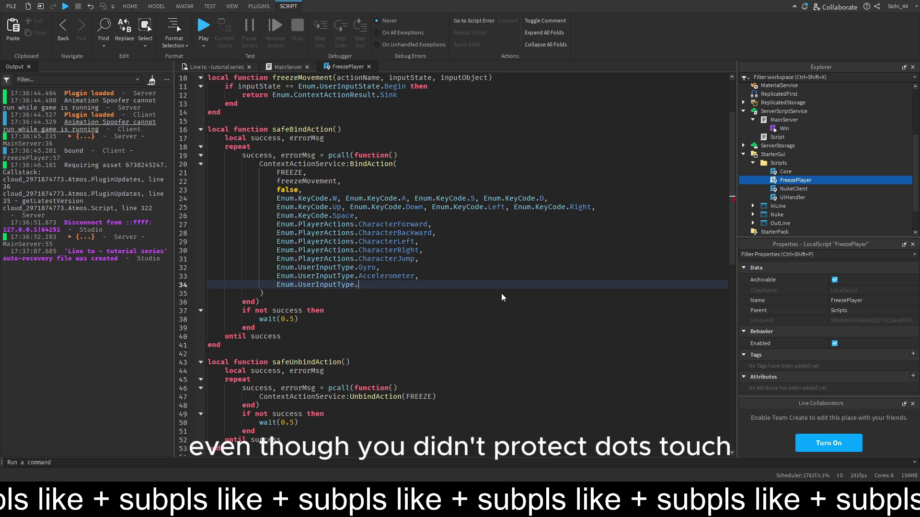
text(t)
key(Tab)
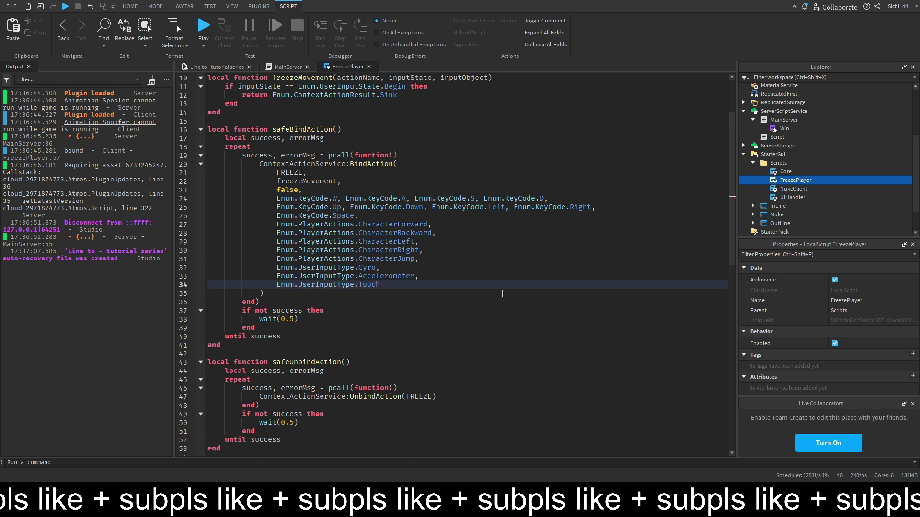
Start a playtest and try purchasing a skip and the Nuke.
click(204, 28)
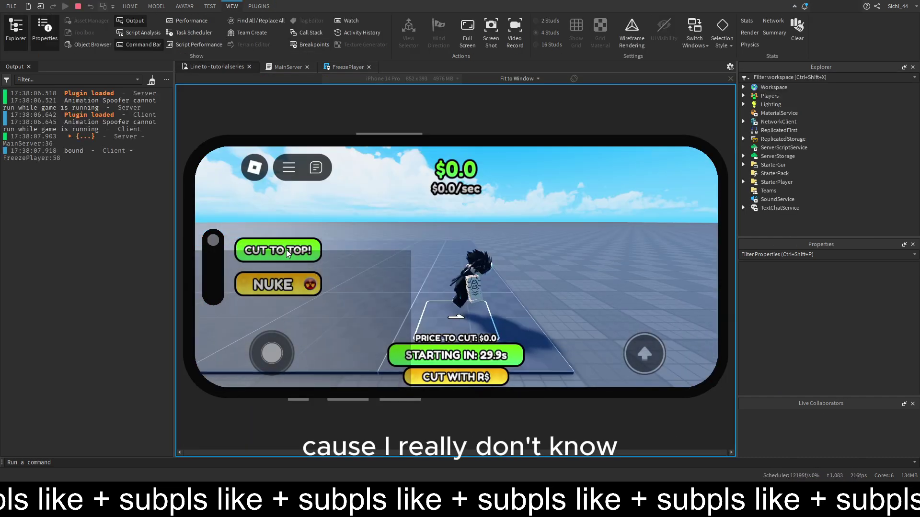
click(498, 371)
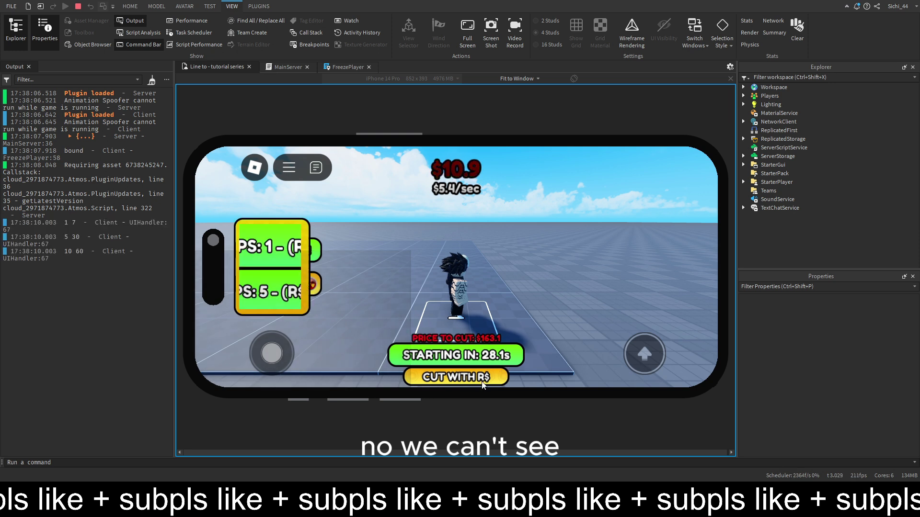
click(291, 248)
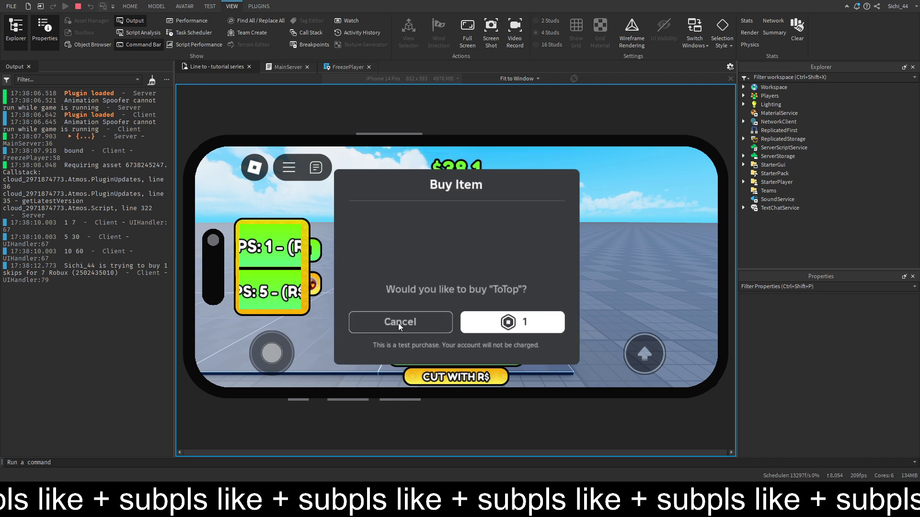
click(400, 322)
click(460, 371)
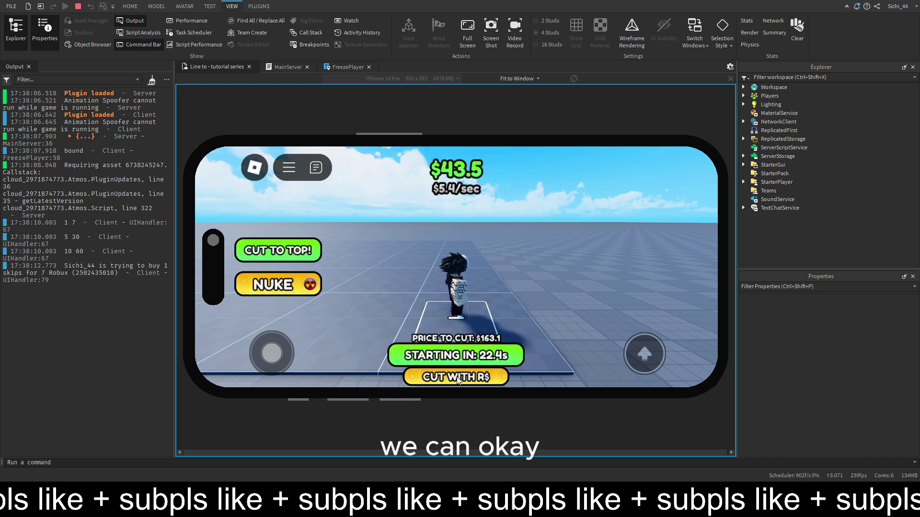
click(283, 287)
click(400, 314)
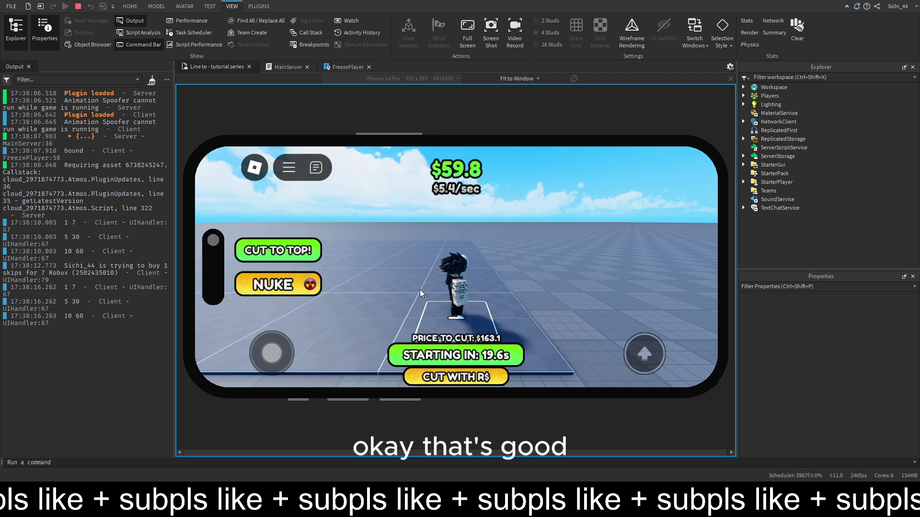
Stop the playtest, run another one, and stop it again.
click(78, 6)
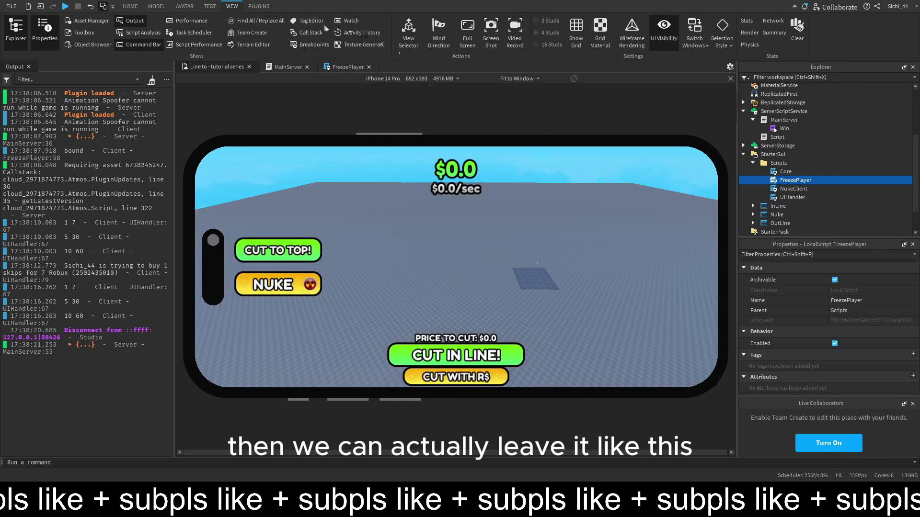
click(65, 6)
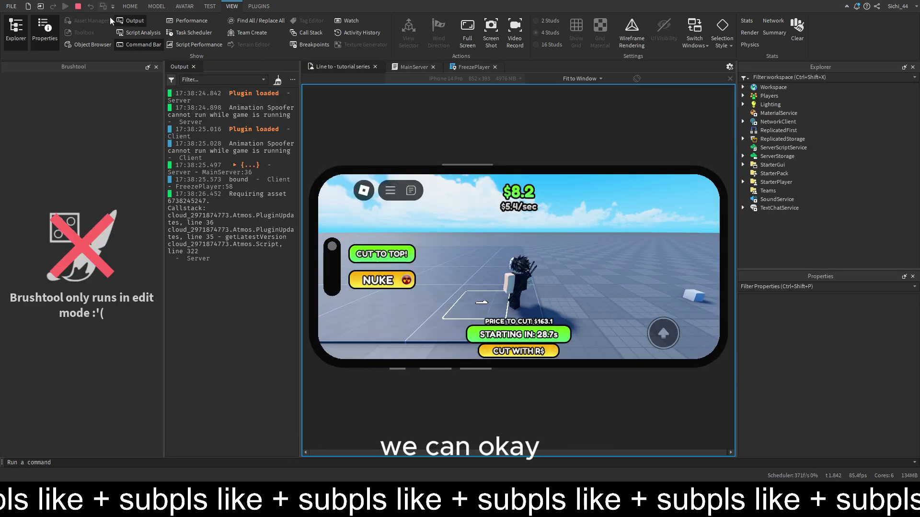
click(77, 6)
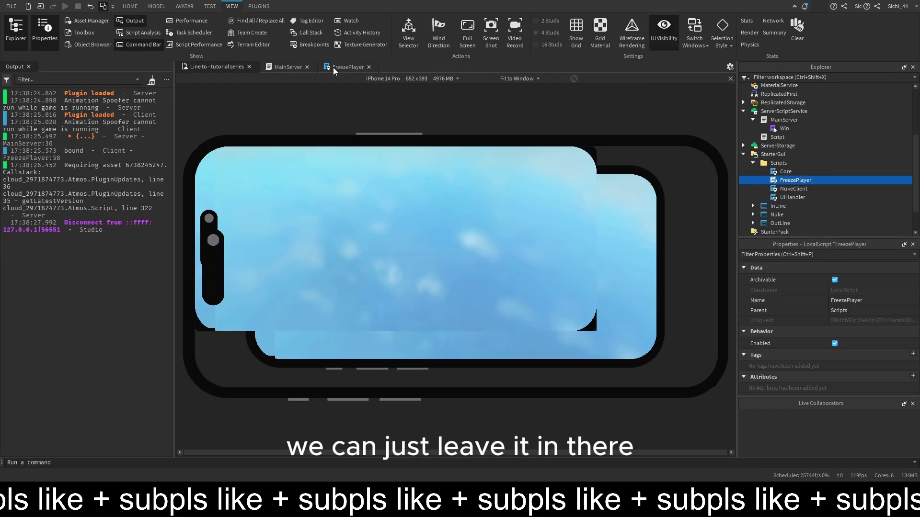
After 'until success', add player.Character.Humanoid:SetAttribute("Frozen", true) in safeBindAction.
click(333, 68)
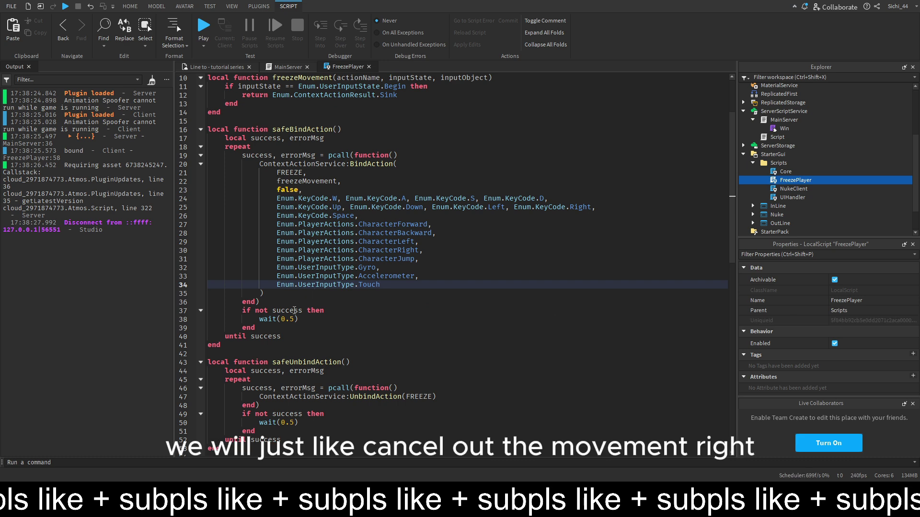
click(310, 334)
key(Return)
key(Return)
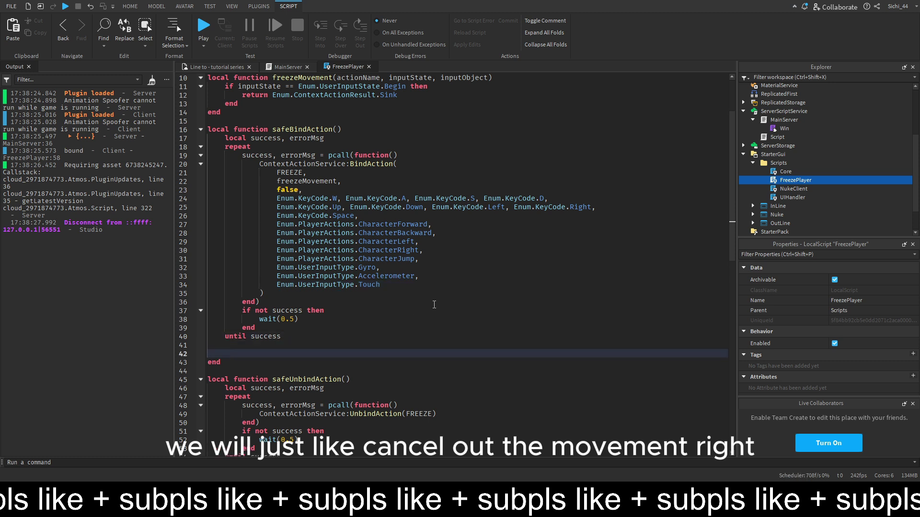
text(player.)
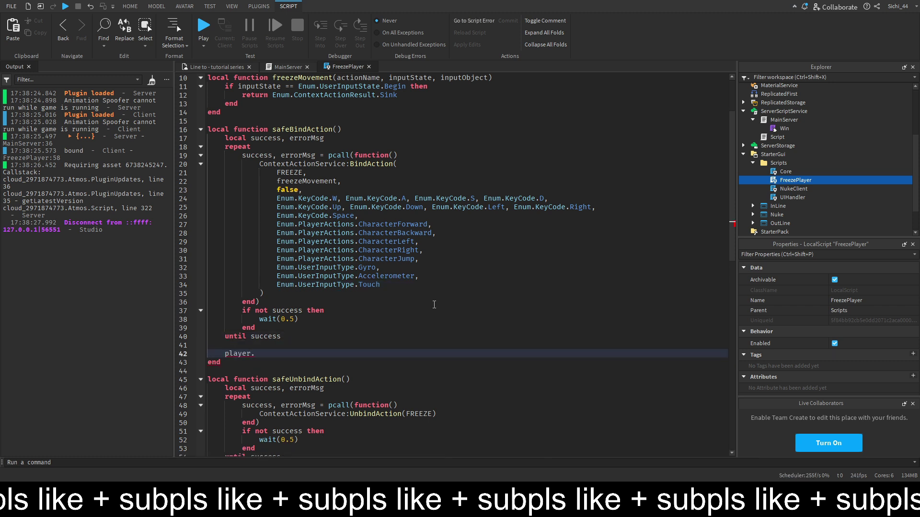
text(che)
key(Tab)
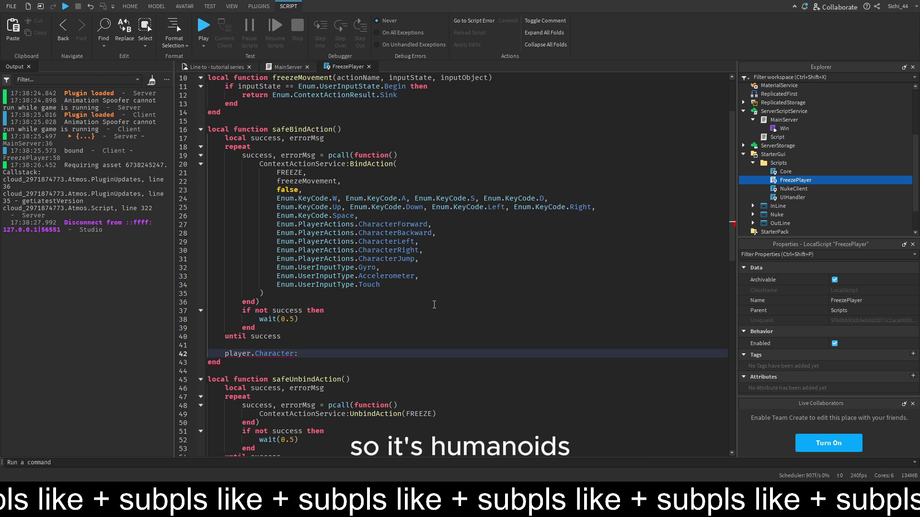
text(HU)
key(BackSpace)
key(BackSpace)
key(BackSpace)
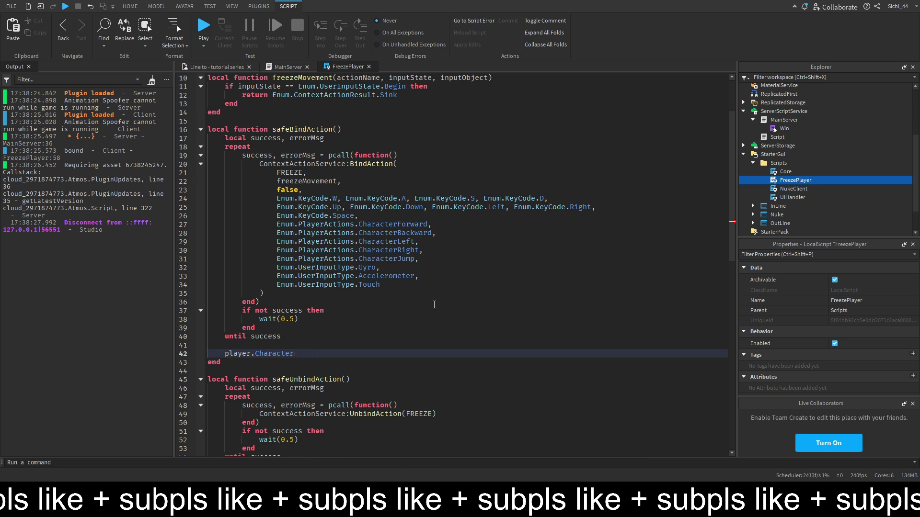
text(hu)
key(BackSpace)
key(BackSpace)
text(Humanoid)
text(:Set)
key(BackSpace)
key(BackSpace)
text(e)
text(tAttribute()
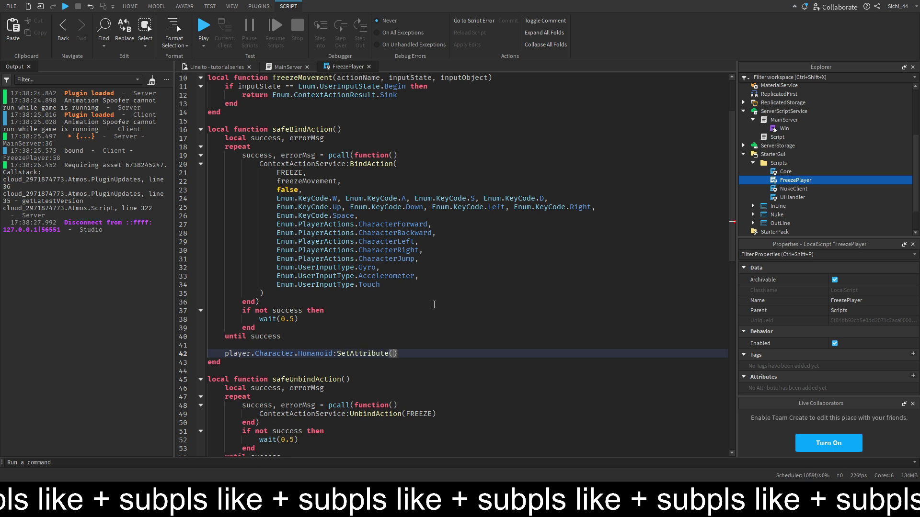
text("Fr)
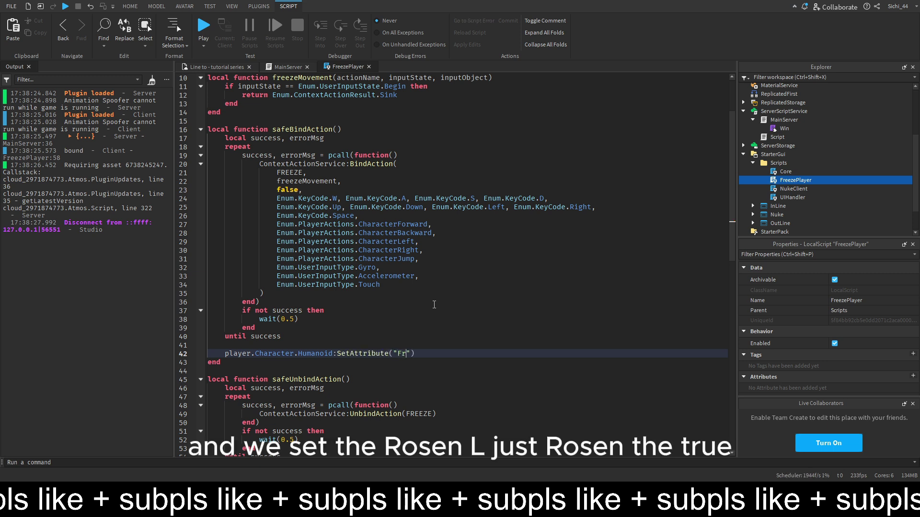
text(r)
key(BackSpace)
key(BackSpace)
text(o)
text(zen", )
text(true)
key(Return)
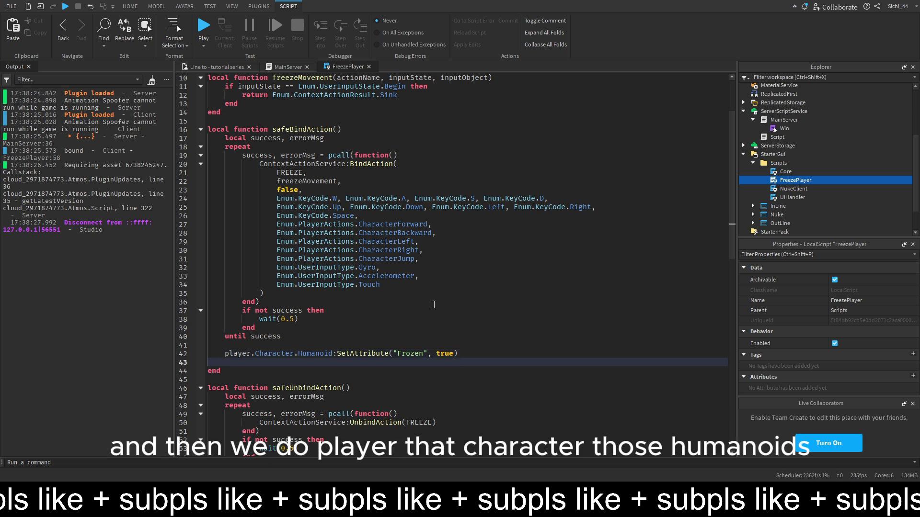
Connect a function to player.Character.Humanoid's MoveDirection property-changed signal.
text(player.)
drag(337, 353, 255, 353)
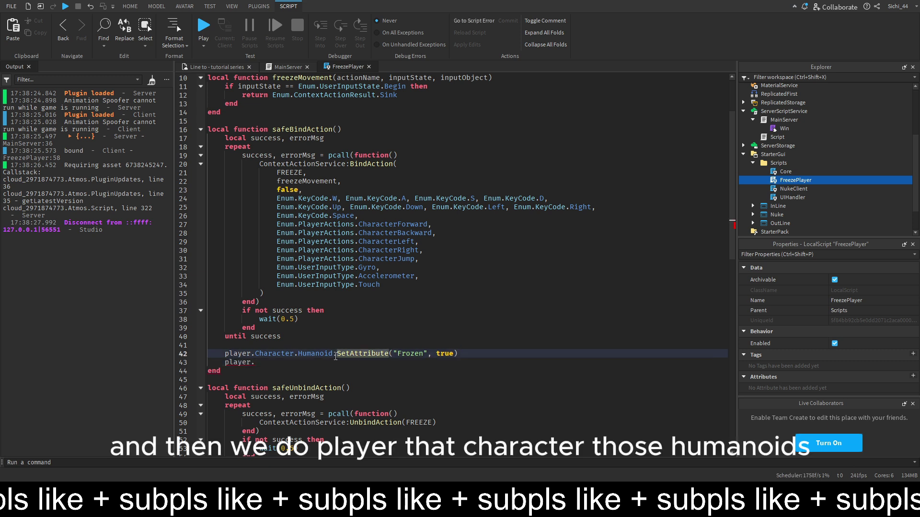
key(ctrl+c)
click(274, 363)
key(ctrl+v)
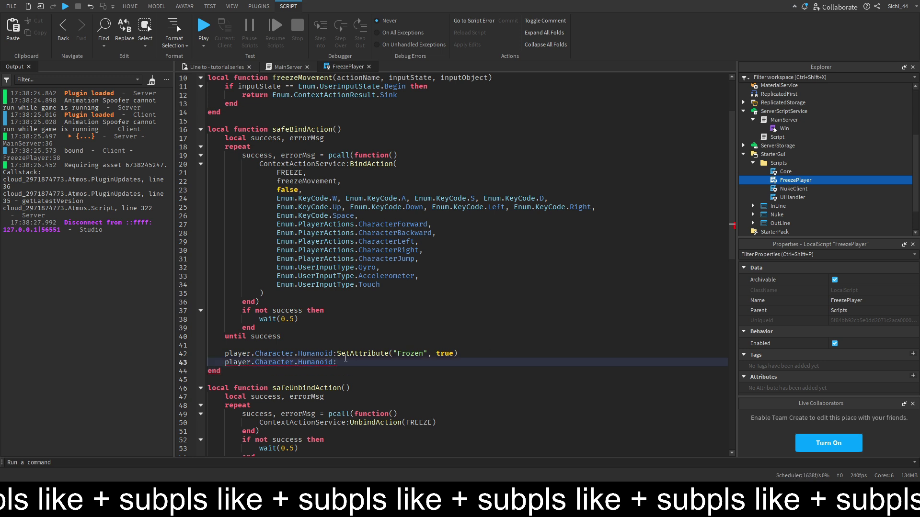
text(Getr)
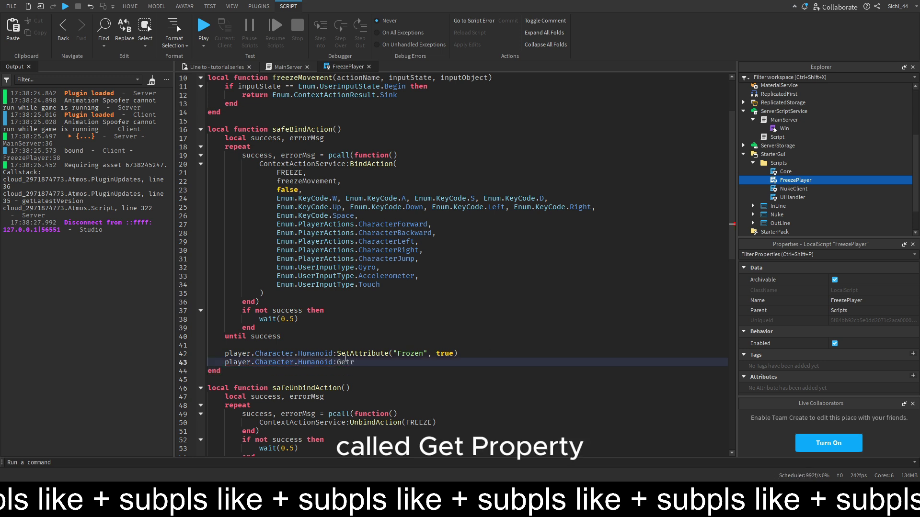
key(BackSpace)
text(Property)
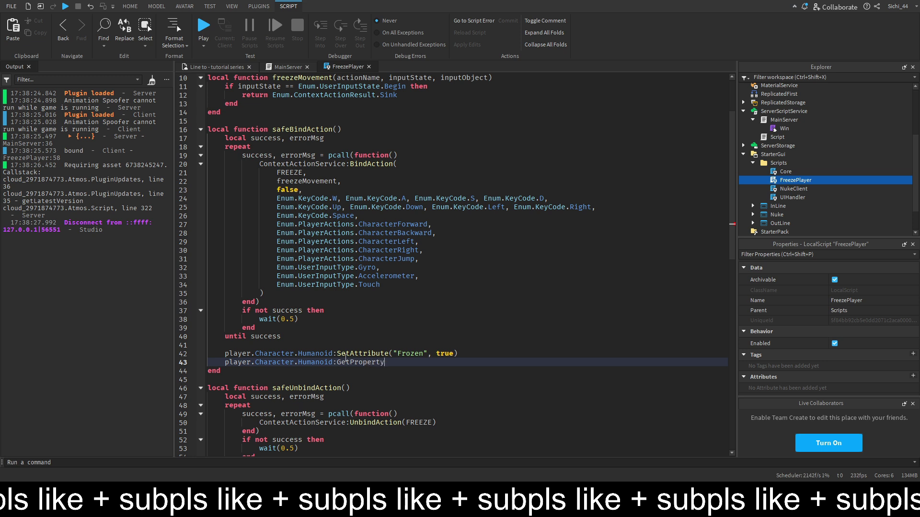
text(Change)
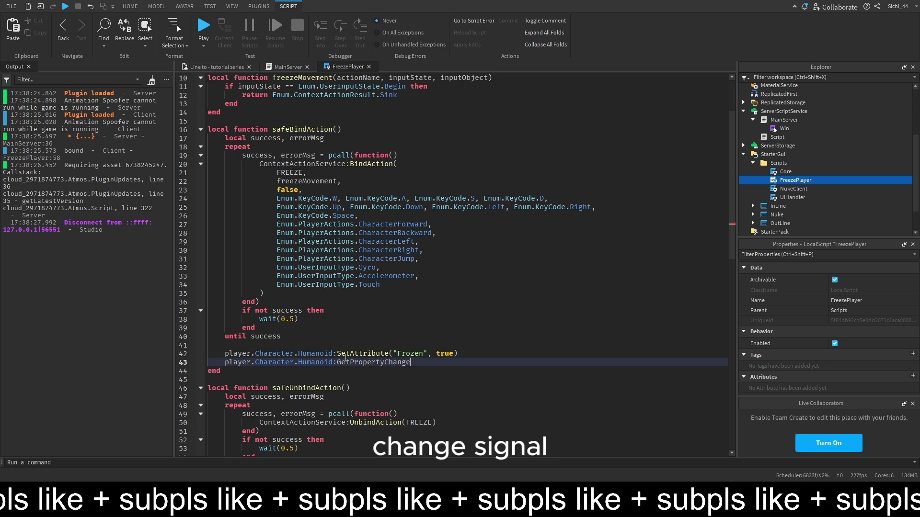
text(dSignal)
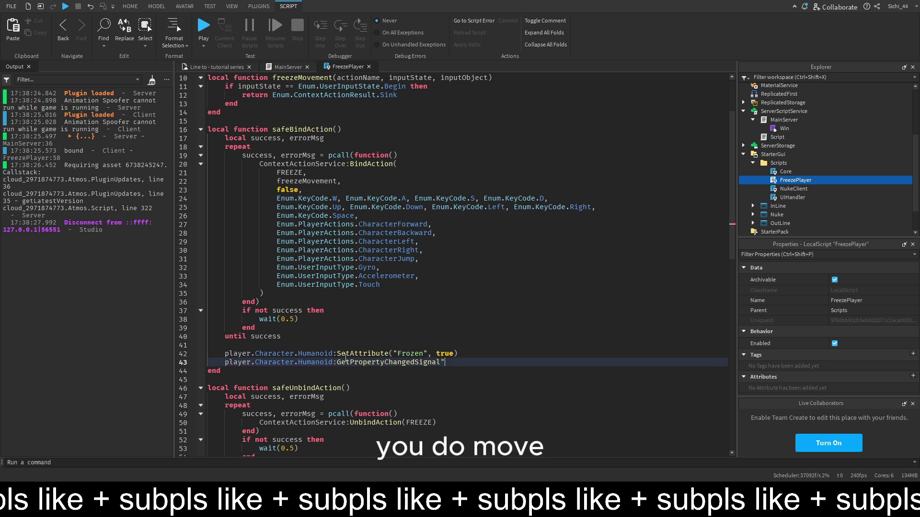
text(("Mo)
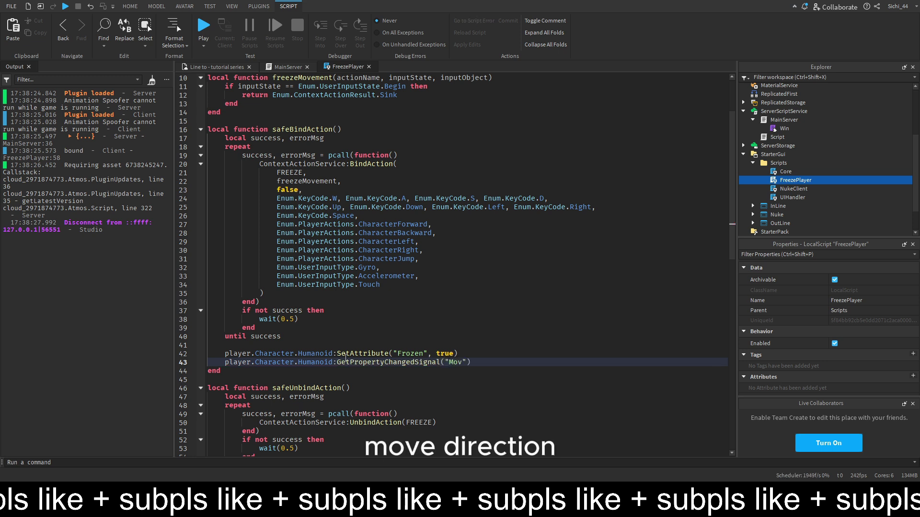
text(veDirectio)
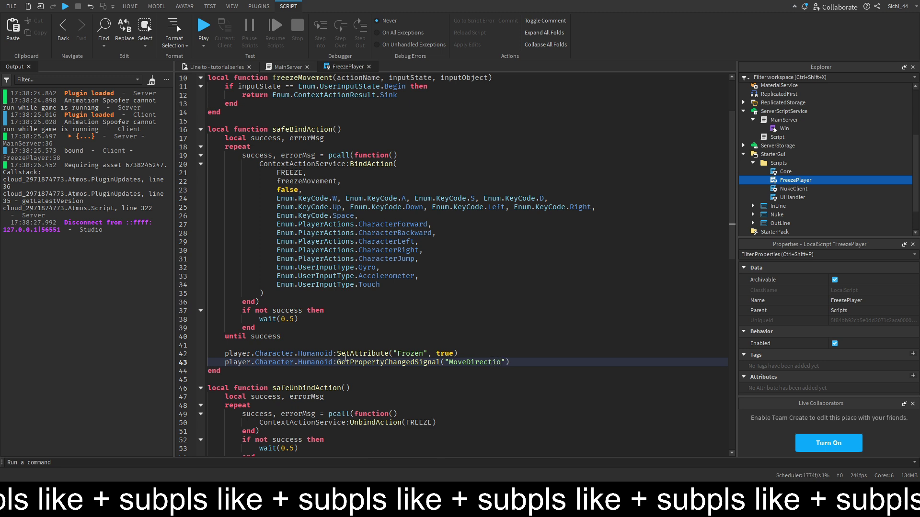
text(n)
key(End)
text(:)
text(Connect(function)
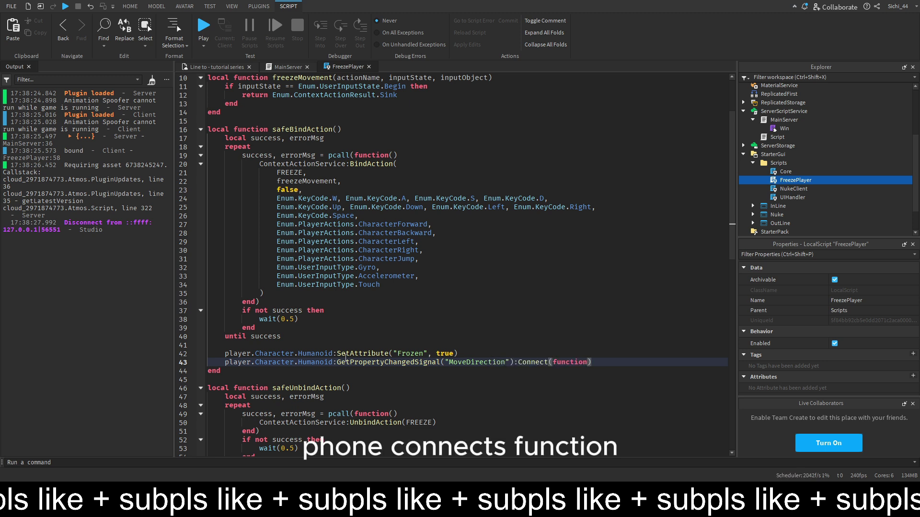
text(())
key(Return)
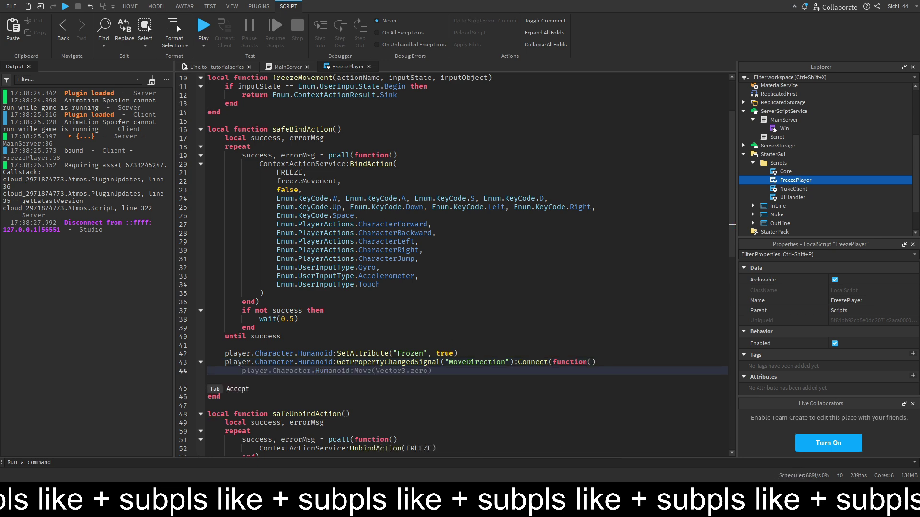
Inside it, when the humanoid's Frozen attribute is set, set MoveDirection to Vector3.zero.
text(if pla)
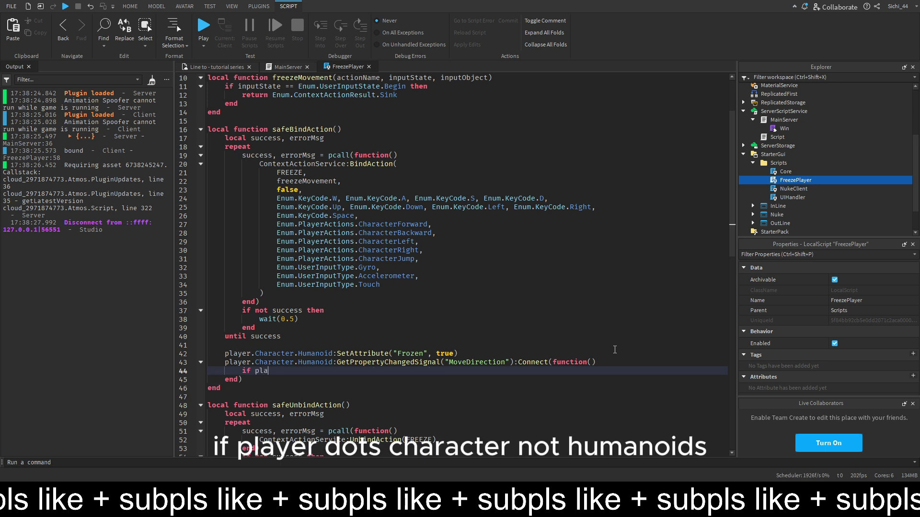
text(yer.Chara)
text(cter.Human)
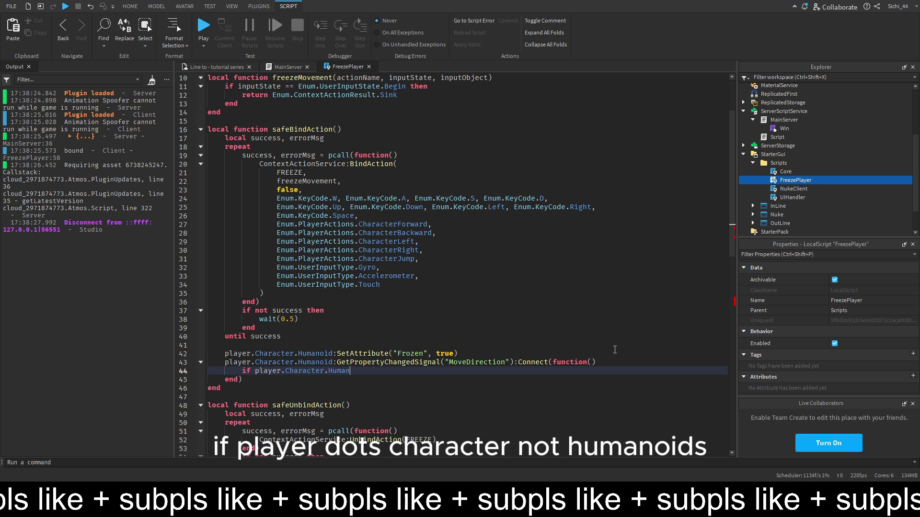
text(oid)
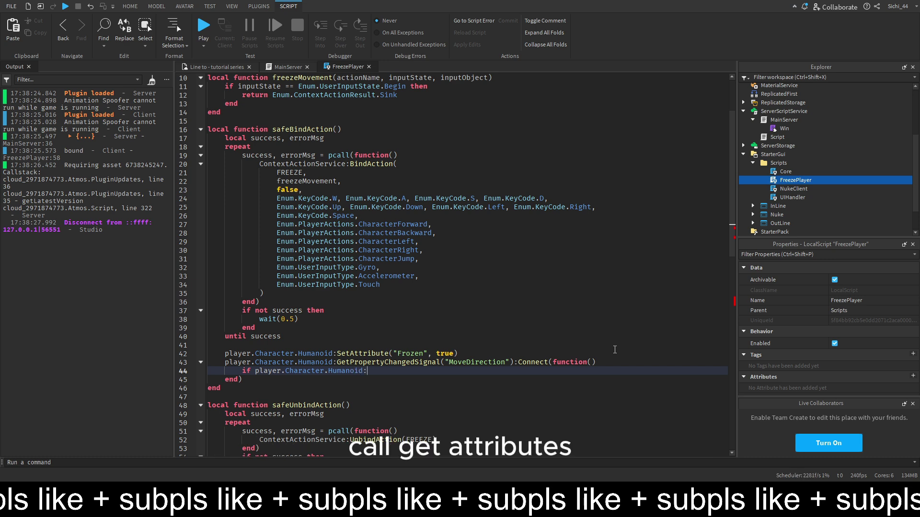
text(:GetATtribute)
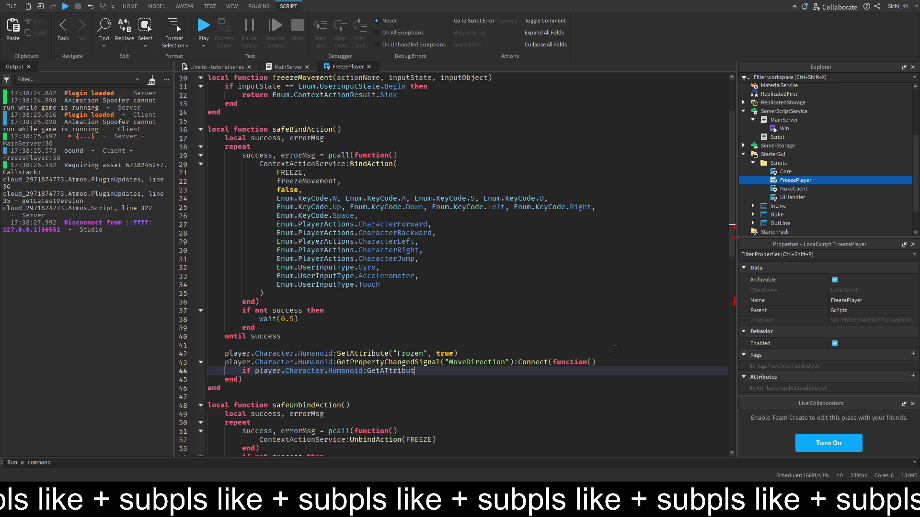
key(BackSpace)
key(BackSpace)
key(BackSpace)
key(BackSpace)
key(BackSpace)
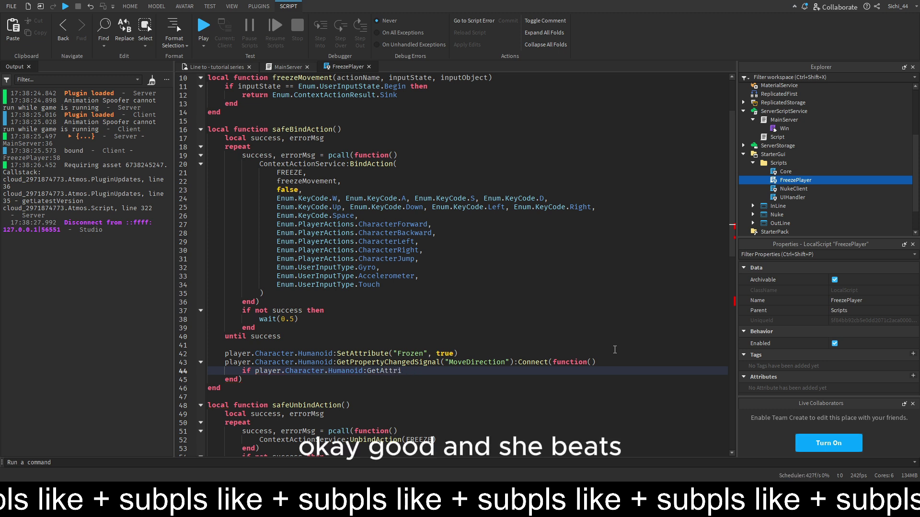
text(bute()
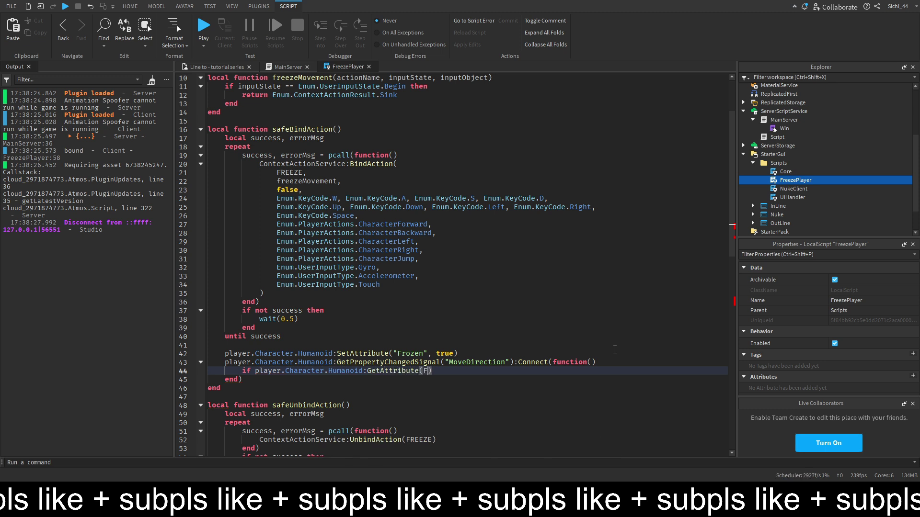
text("Frozen)
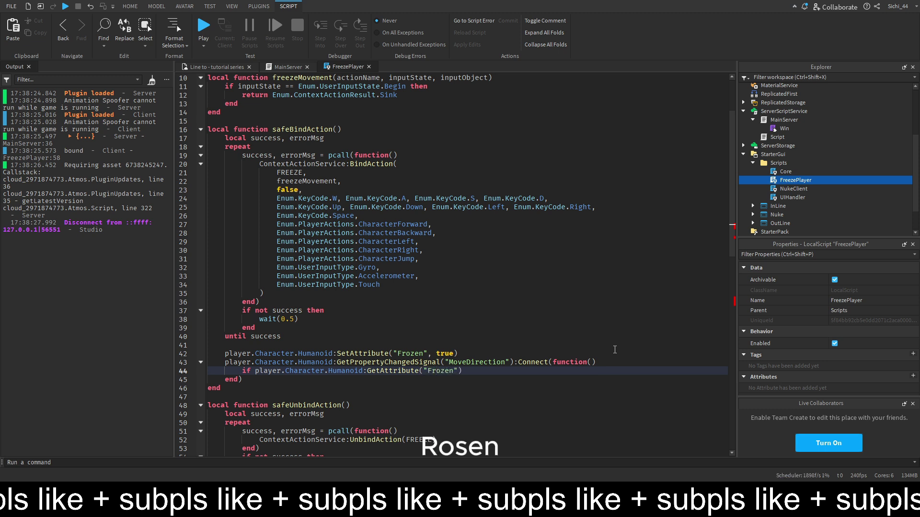
text(") )
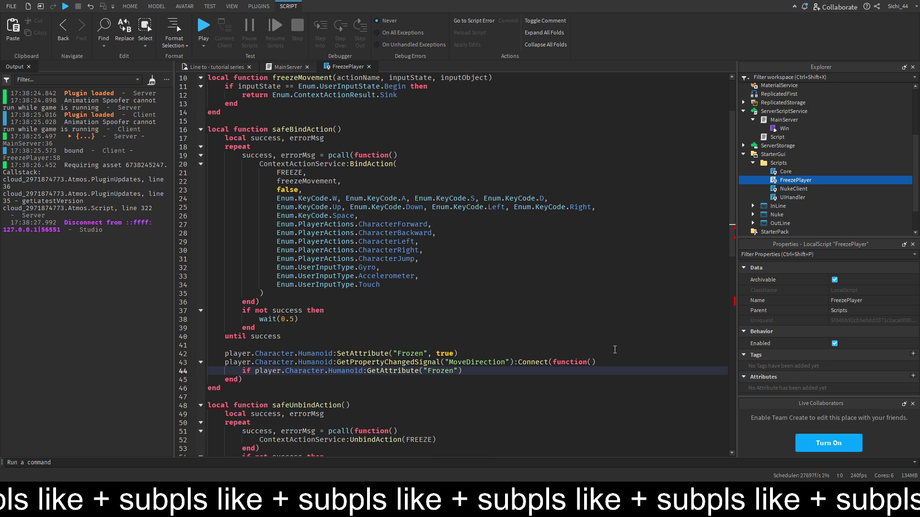
text(then)
key(Return)
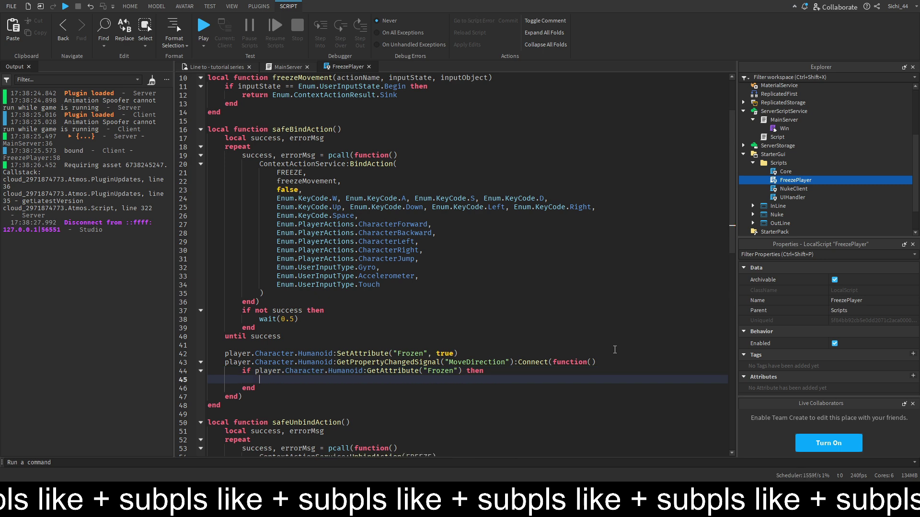
text(player.Character.Humanoid.MoveDirection = Vector3.new(0, 0, 0))
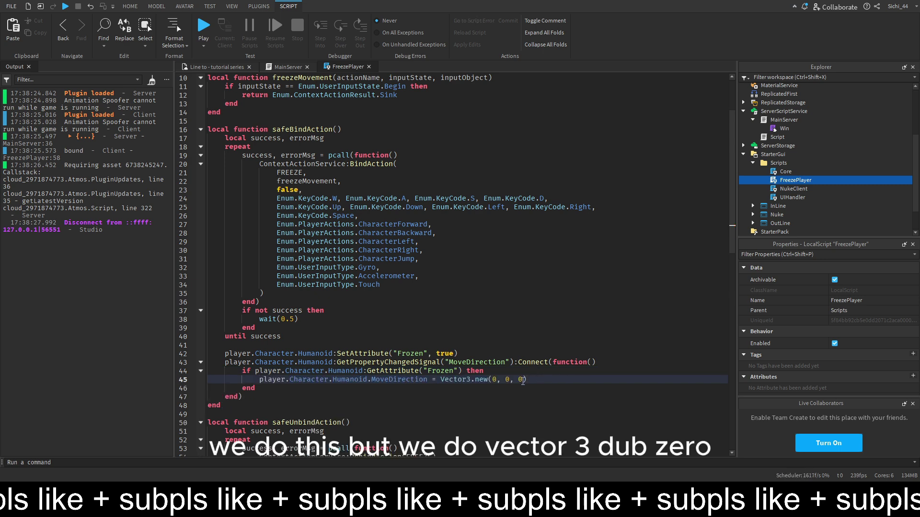
drag(523, 382, 475, 379)
text(zero)
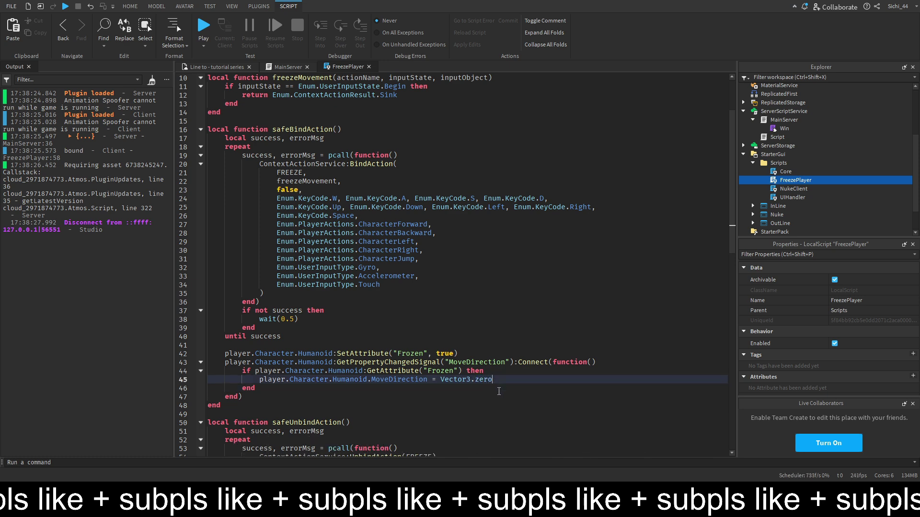
key(BackSpace)
key(BackSpace)
text(r)
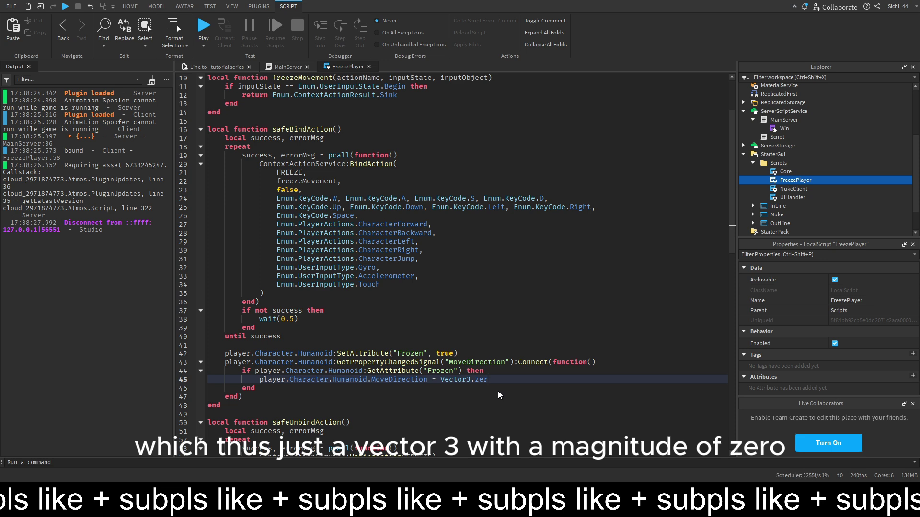
text(o)
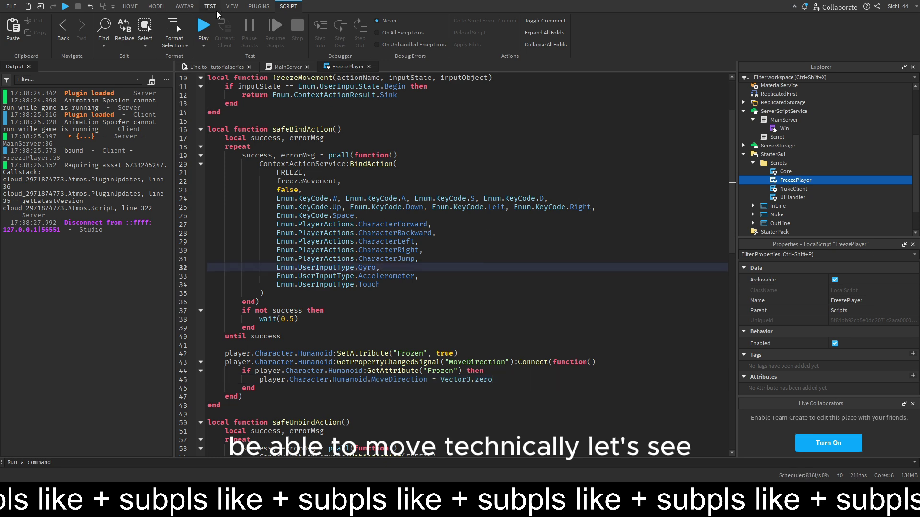
Playtest, trace the read-only MoveDirection error to line 52, then stop and return to FreezePlayer.
click(203, 27)
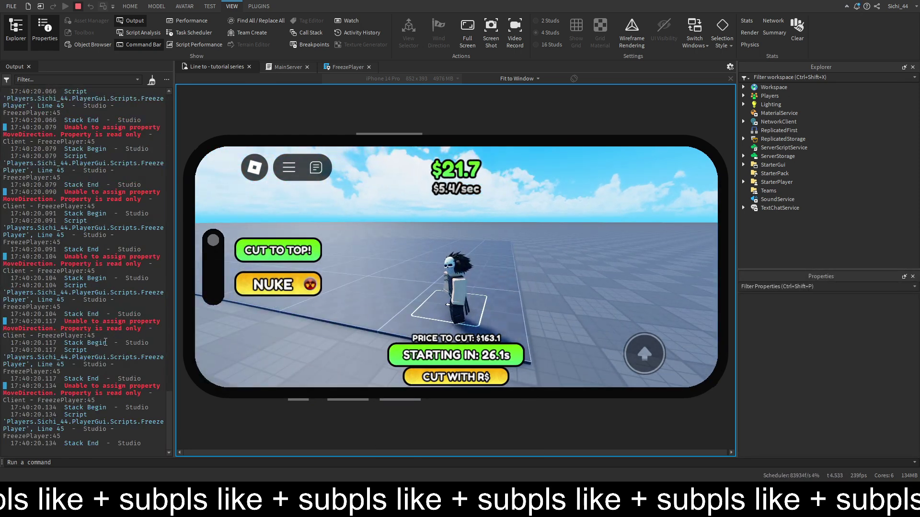
click(98, 331)
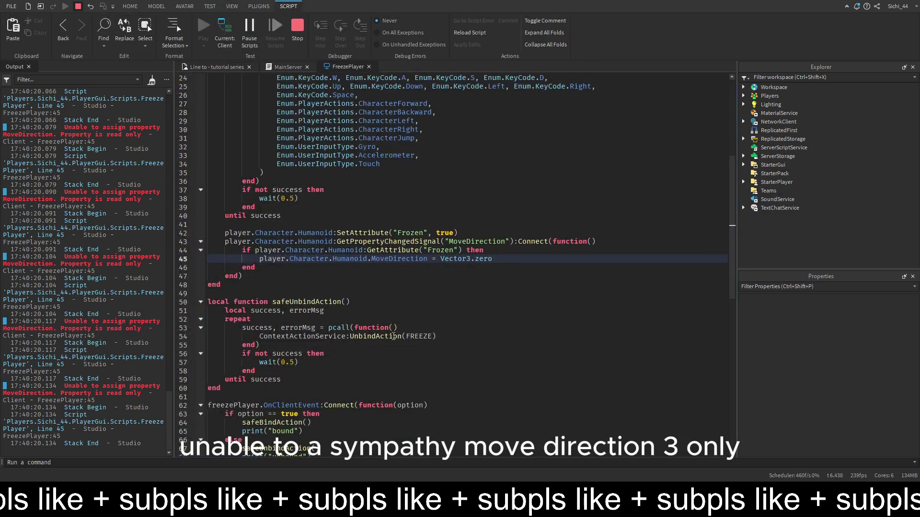
click(476, 322)
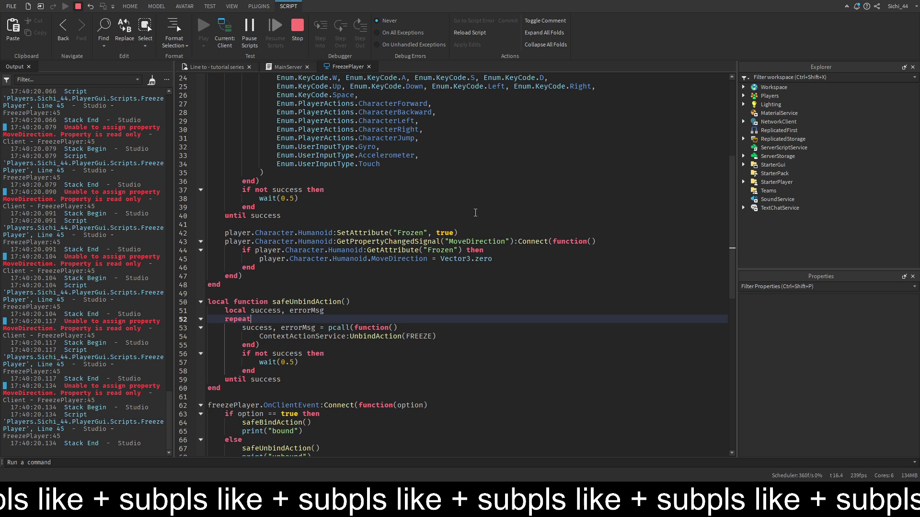
click(296, 28)
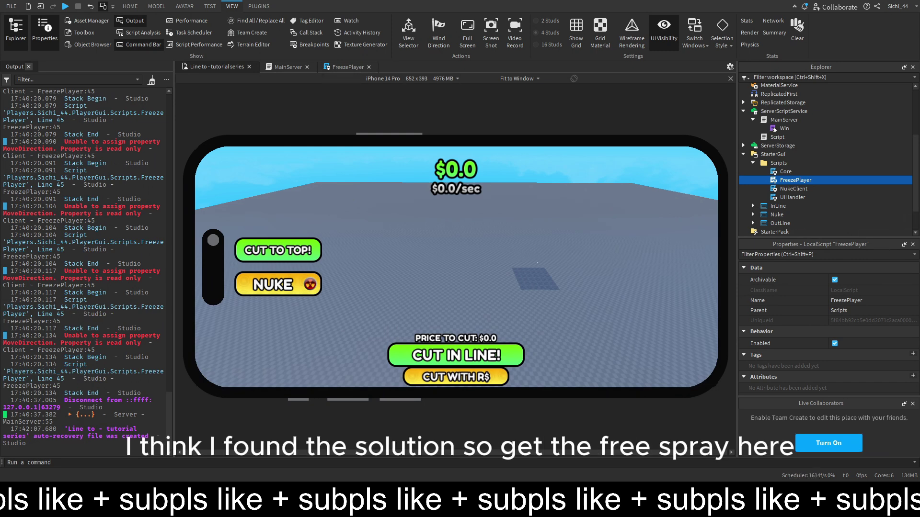
click(28, 66)
click(167, 66)
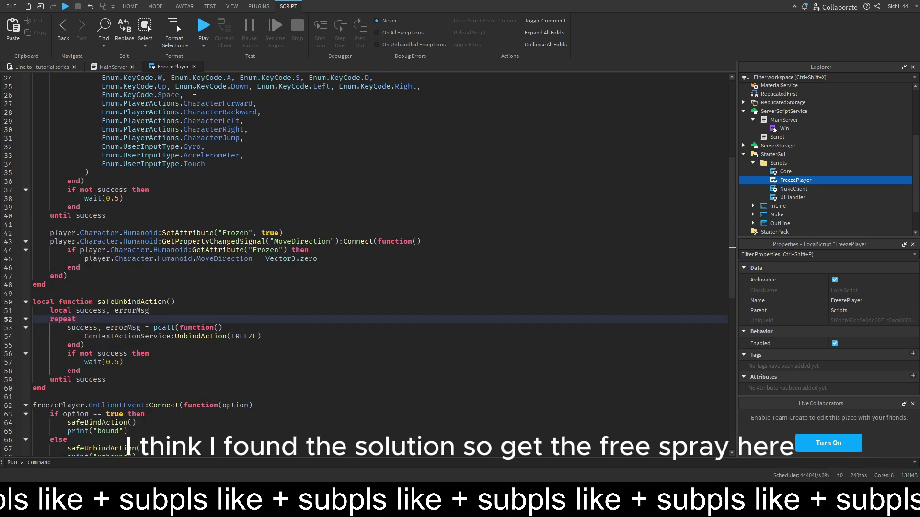
Review FreezePlayer's freeze handler on line 62, then find where MainServer fires freezePlayer.
scroll(305, 200, up, 1)
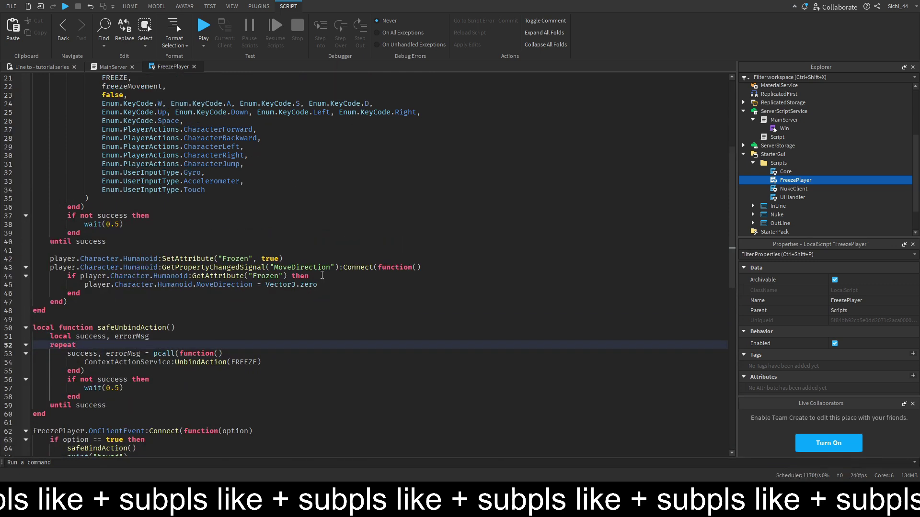
scroll(319, 274, up, 2)
scroll(321, 278, down, 2)
scroll(321, 279, down, 3)
click(88, 354)
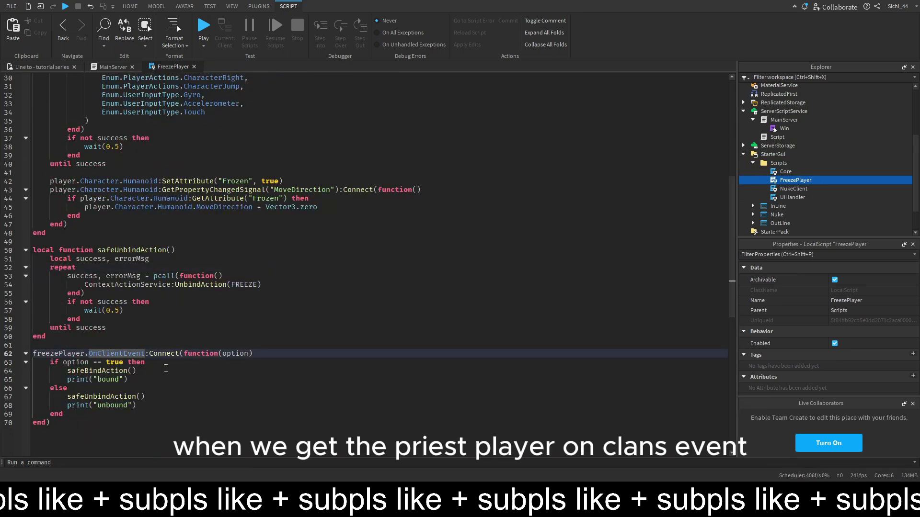
click(110, 66)
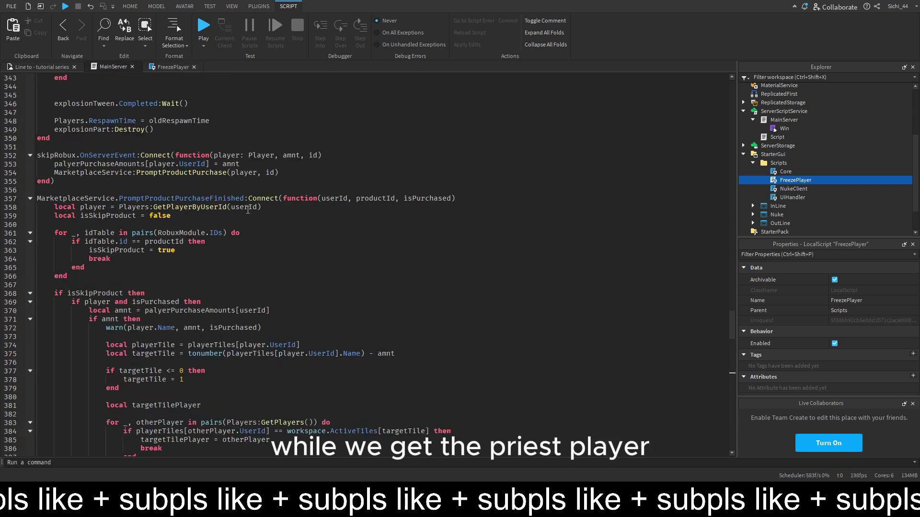
click(289, 258)
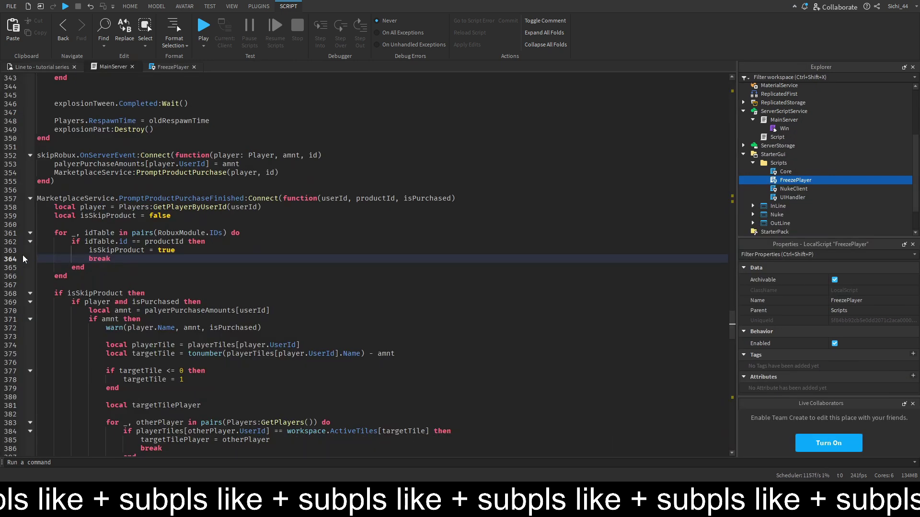
key(F3)
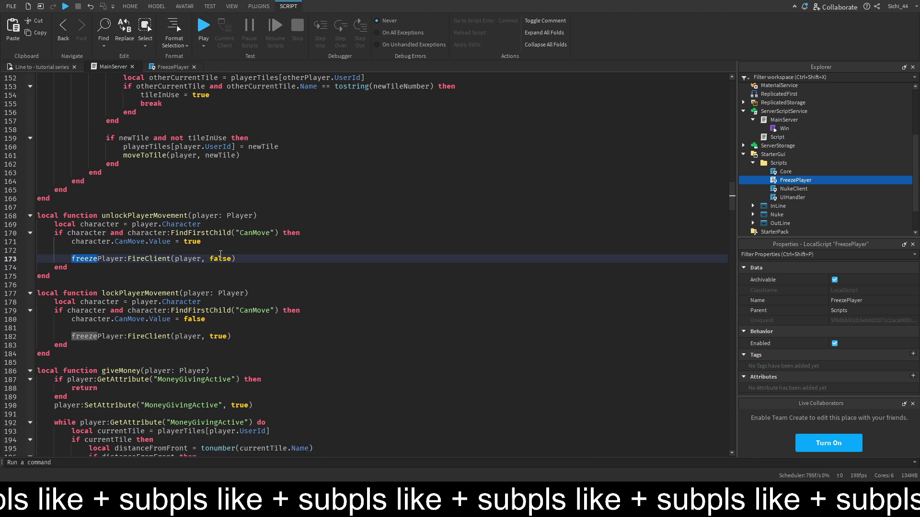
Insert 'local controls = require(player.PlayerScripts.PlayerModule):GetControls()' after line 170 in unlockPlayerMovement.
key(End)
key(Return)
text(local controls = require(player.PlayerScripts.PlayerModule):GetControls())
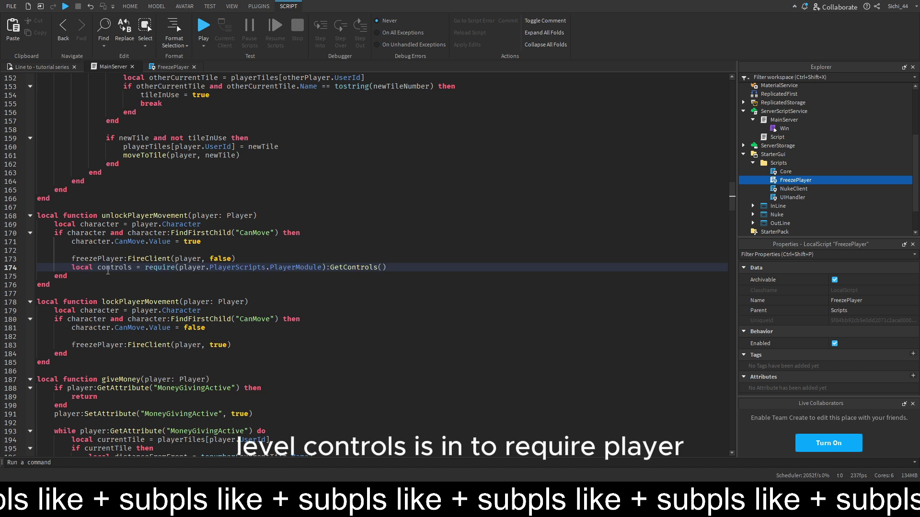
drag(73, 268, 385, 271)
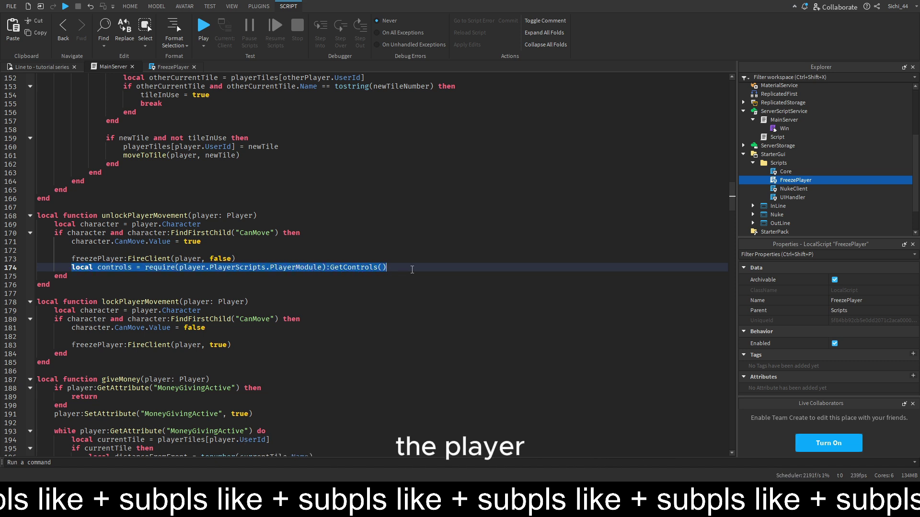
key(BackSpace)
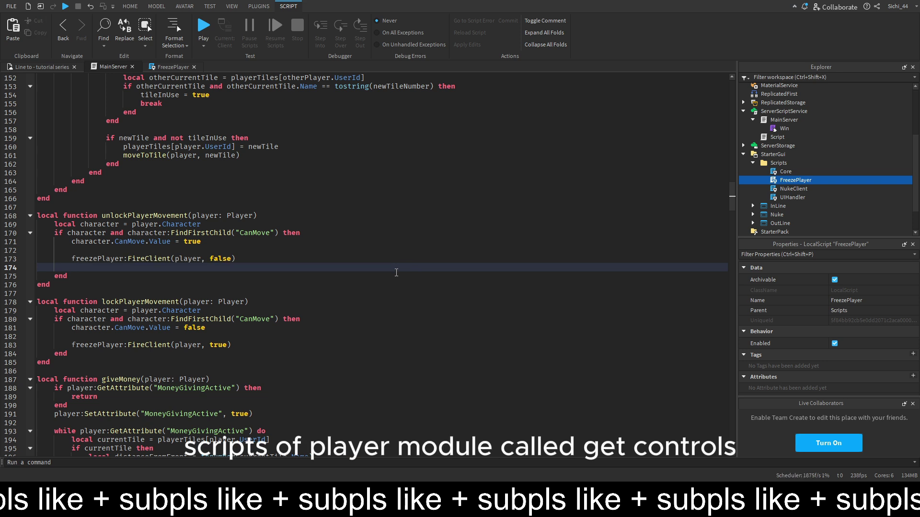
key(BackSpace)
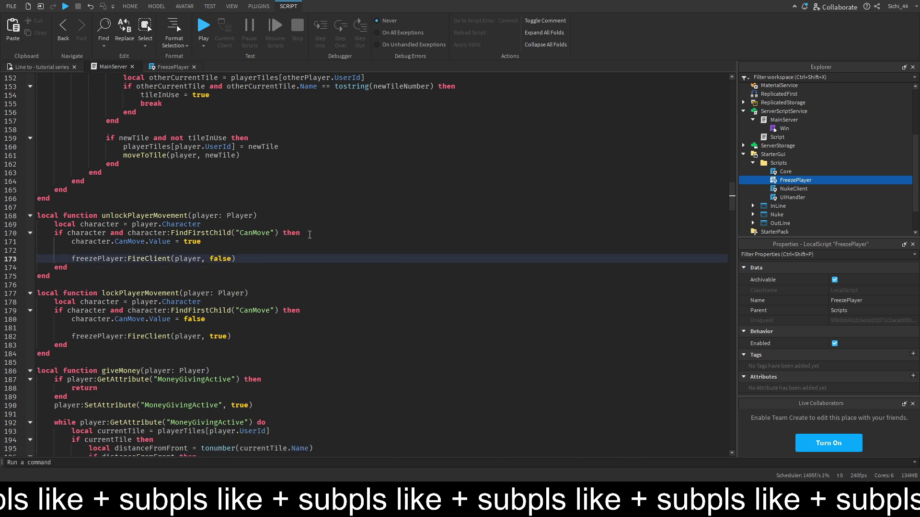
click(310, 235)
key(Return)
text(local controls = require(player.PlayerScripts.PlayerModule):GetControls())
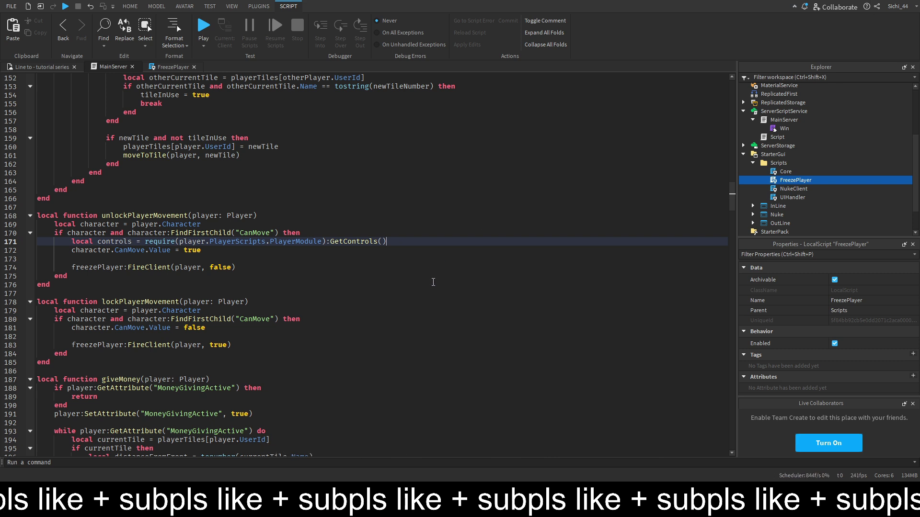
click(271, 269)
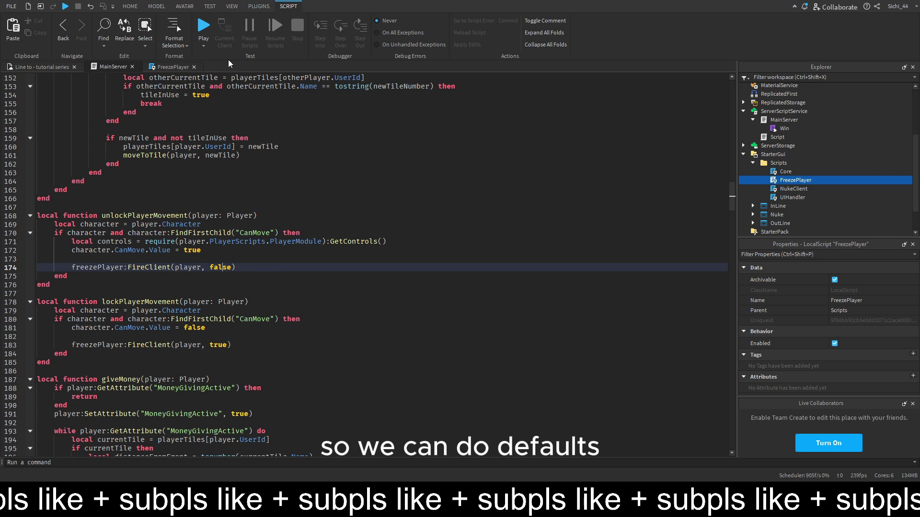
Check FreezePlayer's option check and unbind branch, then return to MainServer line 174.
click(174, 67)
click(235, 354)
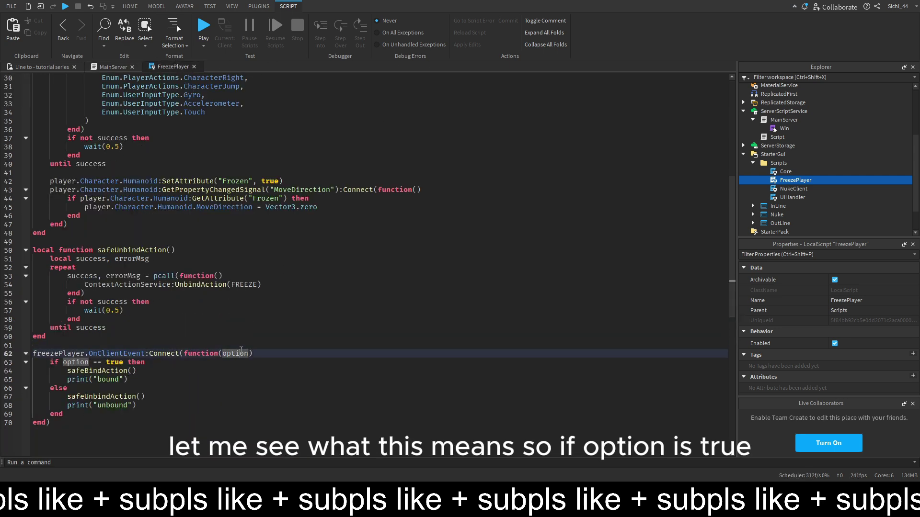
click(112, 361)
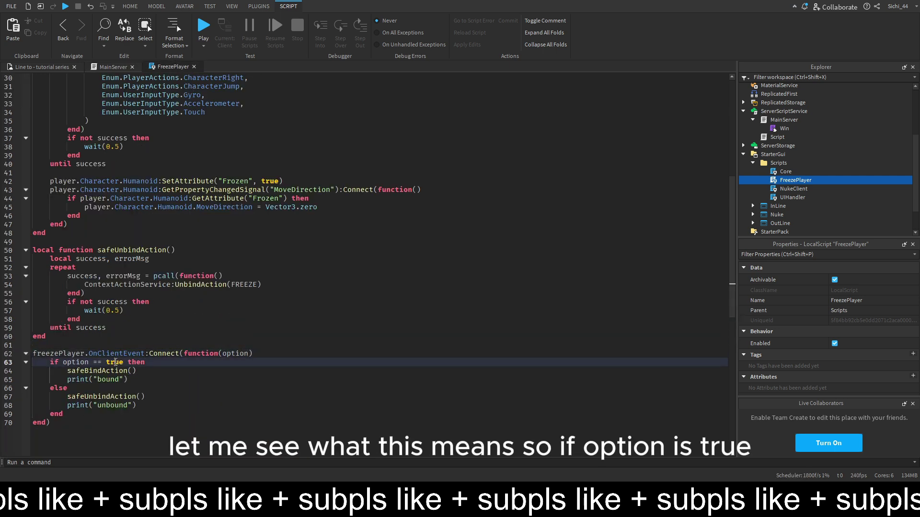
click(67, 396)
click(284, 299)
click(122, 68)
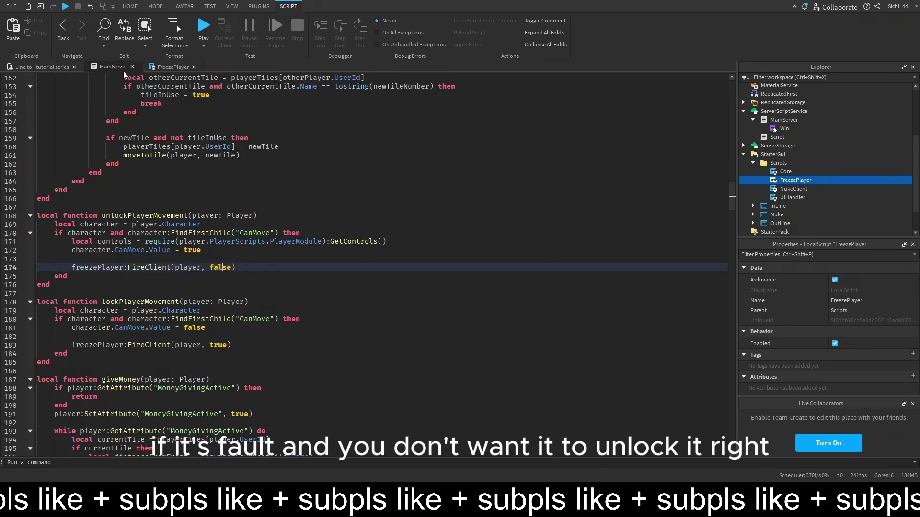
click(134, 216)
click(242, 267)
Add controls:Enable() after the FireClient call in unlockPlayerMovement.
key(Return)
text(contr)
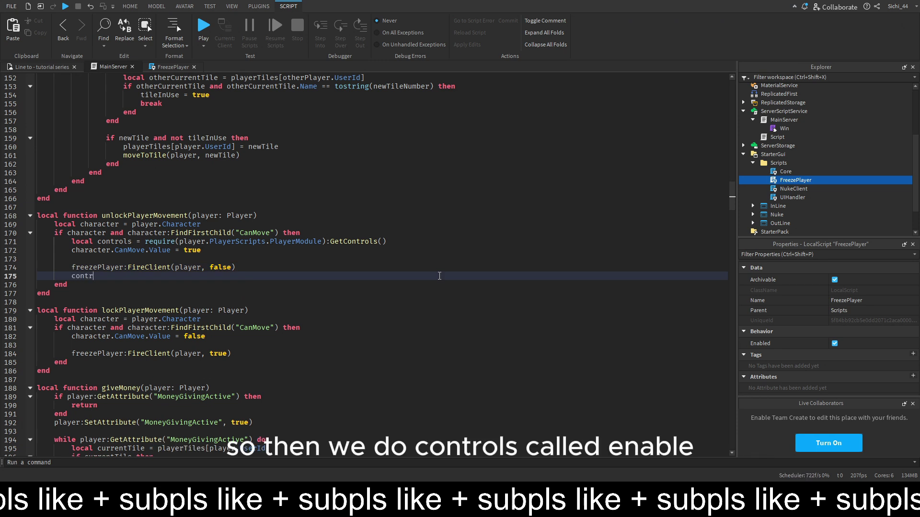
text(ols:Enab)
text(led)
key(BackSpace)
text(())
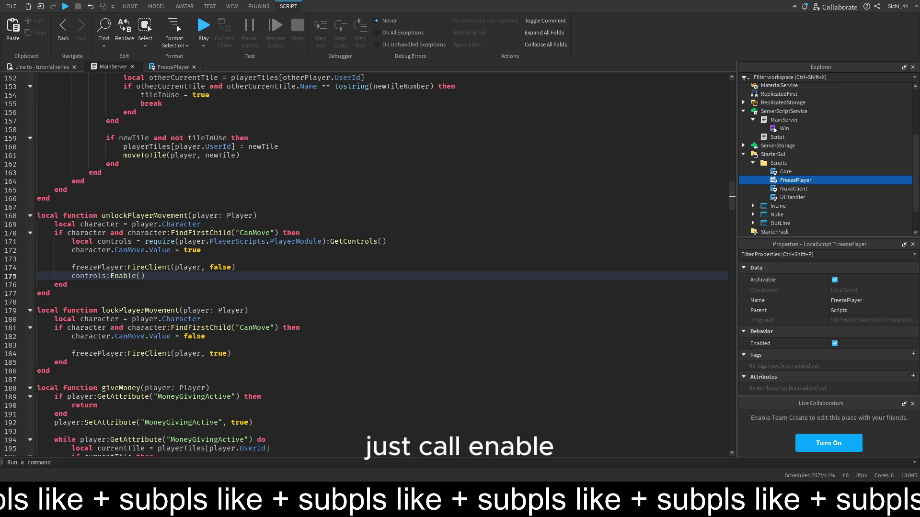
Add controls:Disable() after lockPlayerMovement's FireClient line.
drag(162, 279, 76, 277)
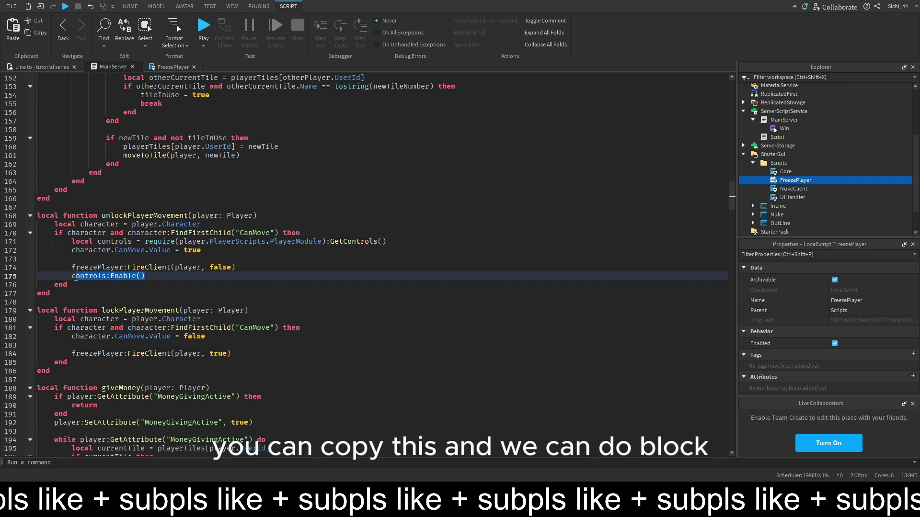
key(ctrl+c)
click(258, 352)
key(Return)
key(ctrl+v)
click(115, 362)
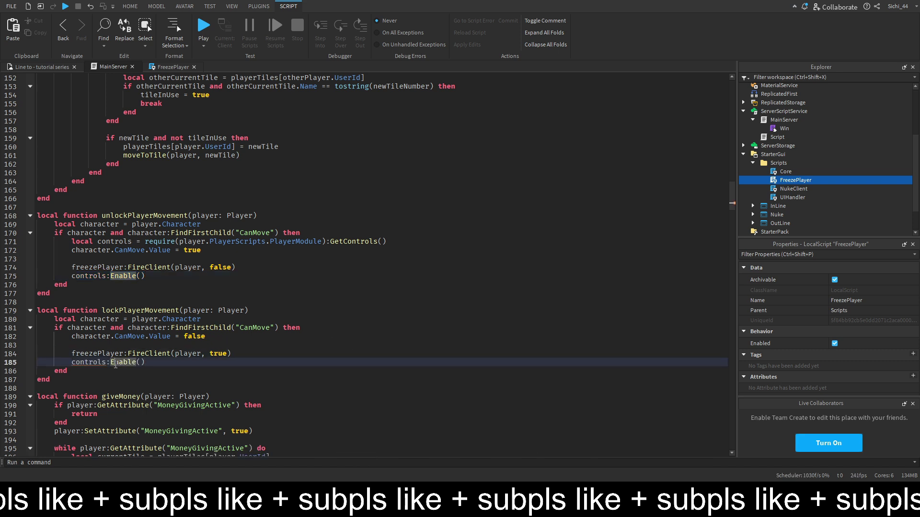
key(BackSpace)
text(Dis)
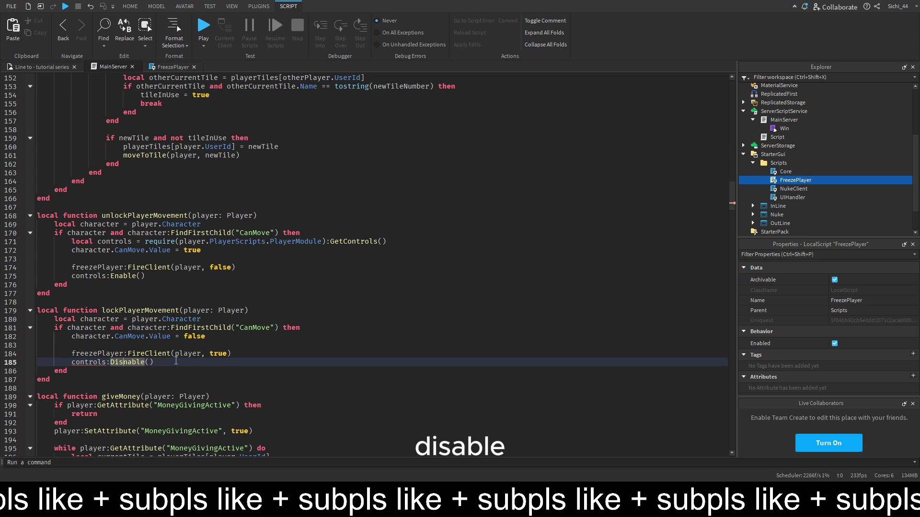
key(Delete)
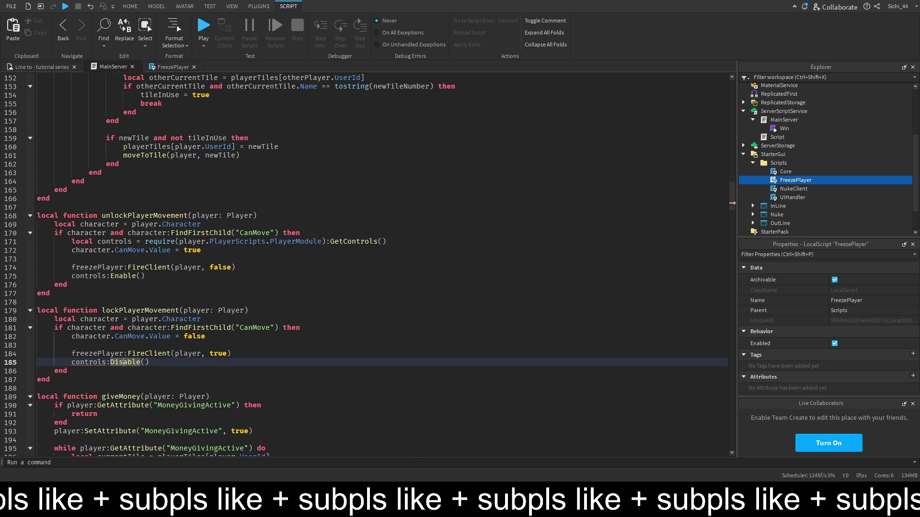
Copy the GetControls line into lockPlayerMovement after line 181.
drag(386, 241, 72, 242)
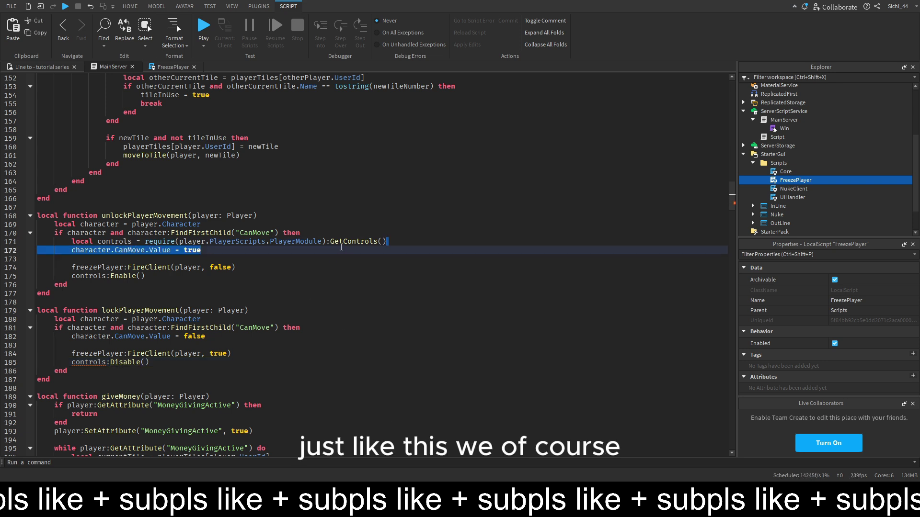
key(ctrl+c)
click(307, 328)
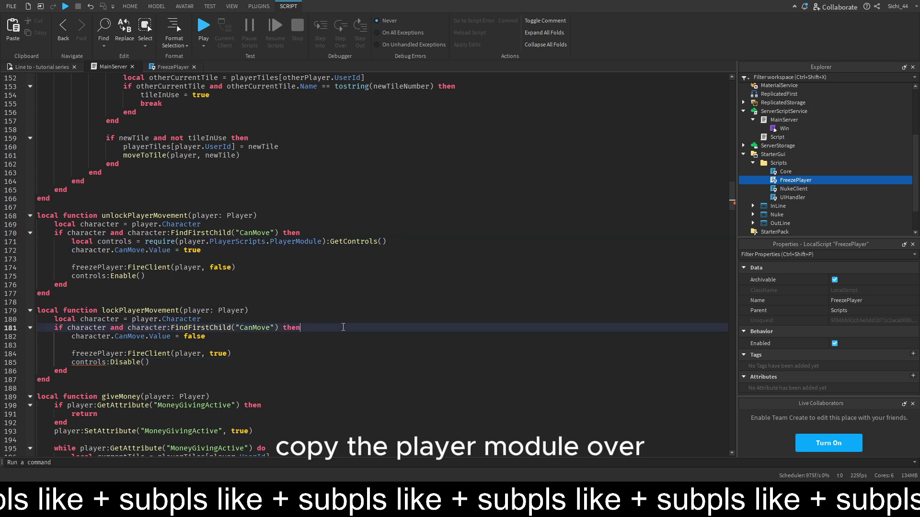
key(Return)
key(ctrl+v)
Scroll to endFunction and open a new line after freezePlayer:FireClient(player, false).
click(101, 362)
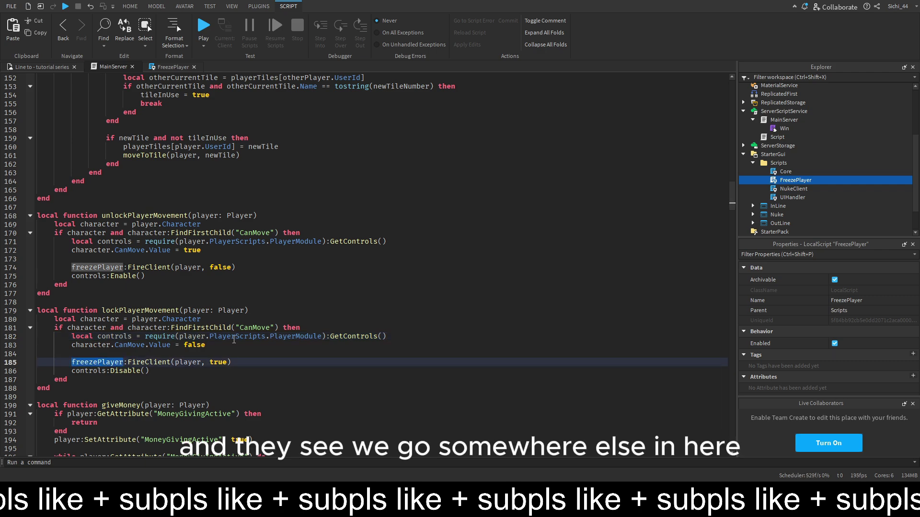
scroll(192, 357, down, 8)
scroll(215, 356, down, 9)
scroll(258, 354, down, 9)
scroll(268, 355, down, 15)
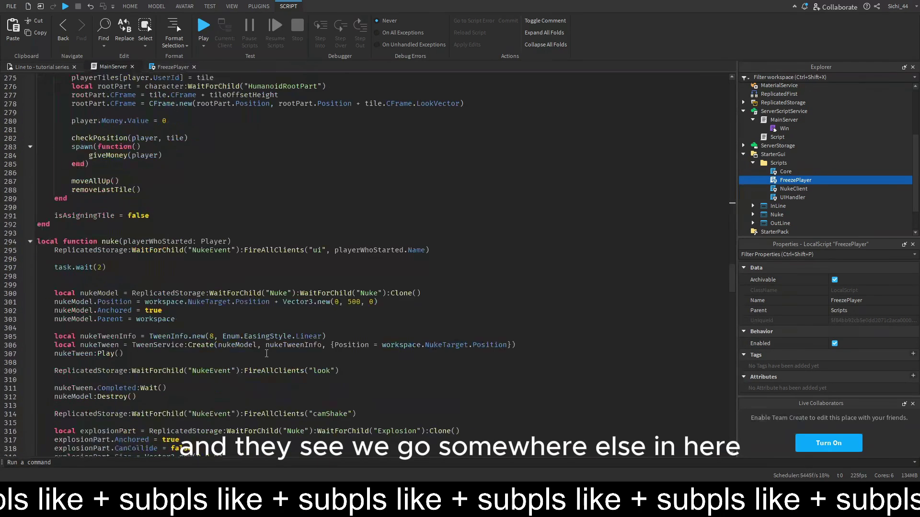
scroll(283, 357, down, 15)
scroll(302, 359, down, 15)
scroll(316, 361, down, 15)
scroll(306, 345, down, 8)
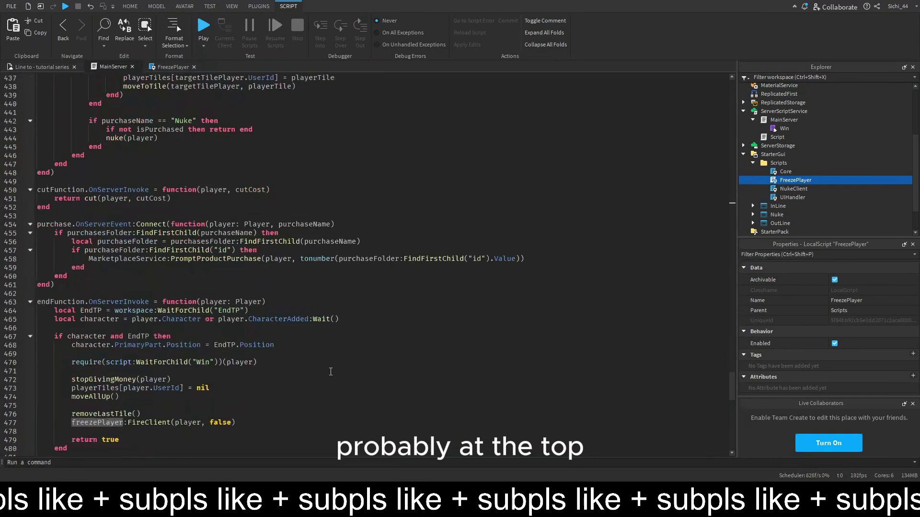
scroll(273, 312, down, 2)
scroll(231, 269, down, 4)
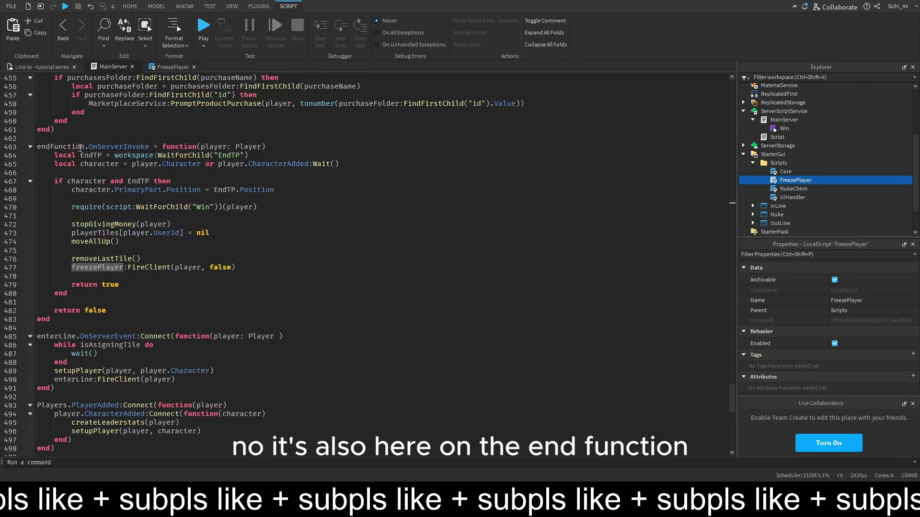
click(250, 266)
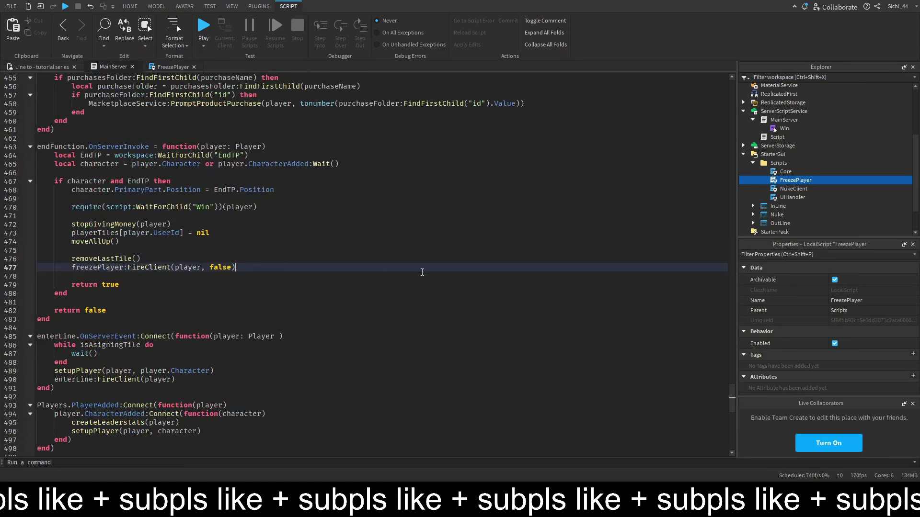
key(Return)
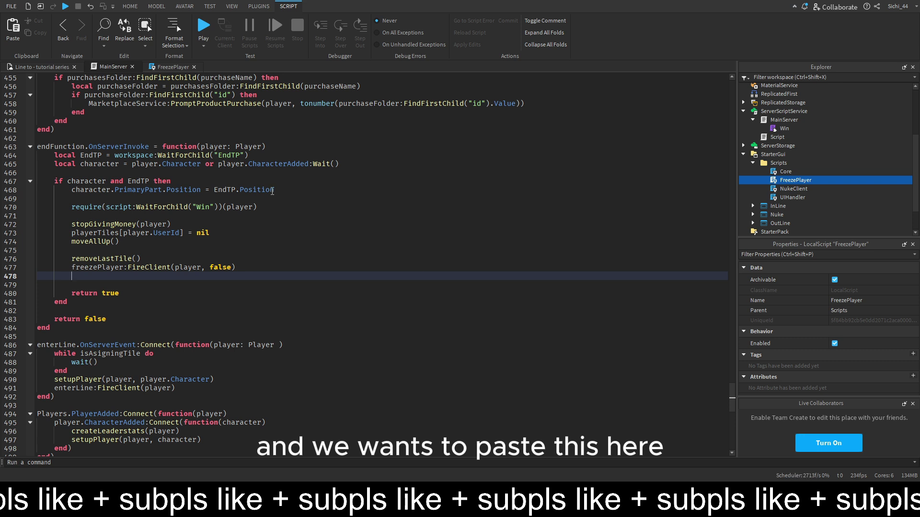
Paste the GetControls line under 'if character and EndTP then', then start a playtest.
click(280, 182)
key(Return)
key(ctrl+v)
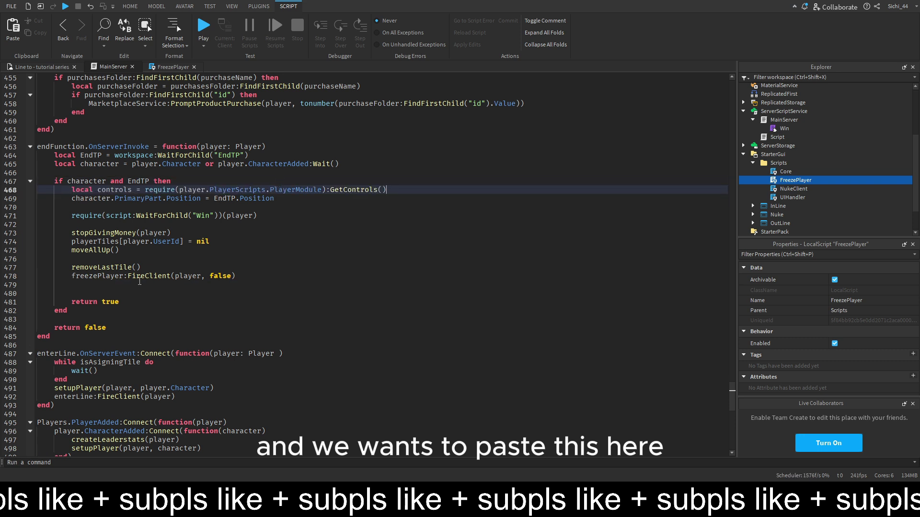
click(133, 285)
text(controls:Enable())
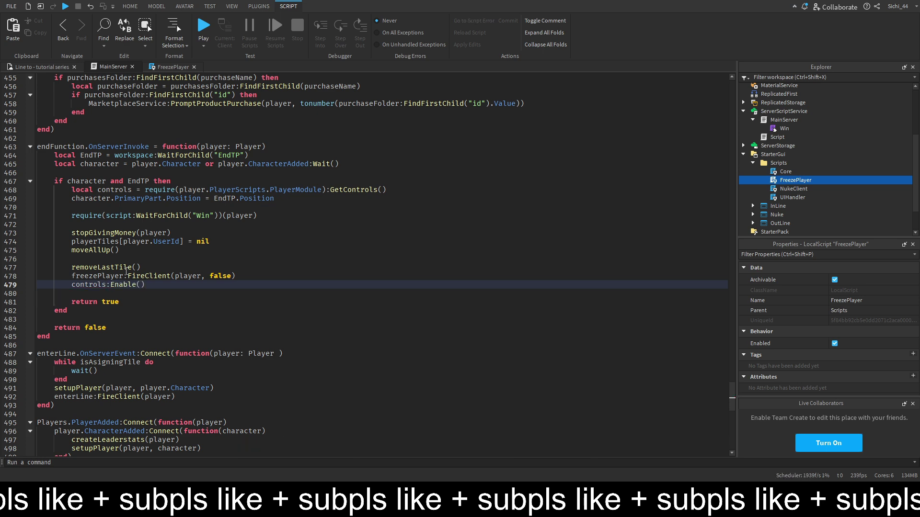
click(240, 276)
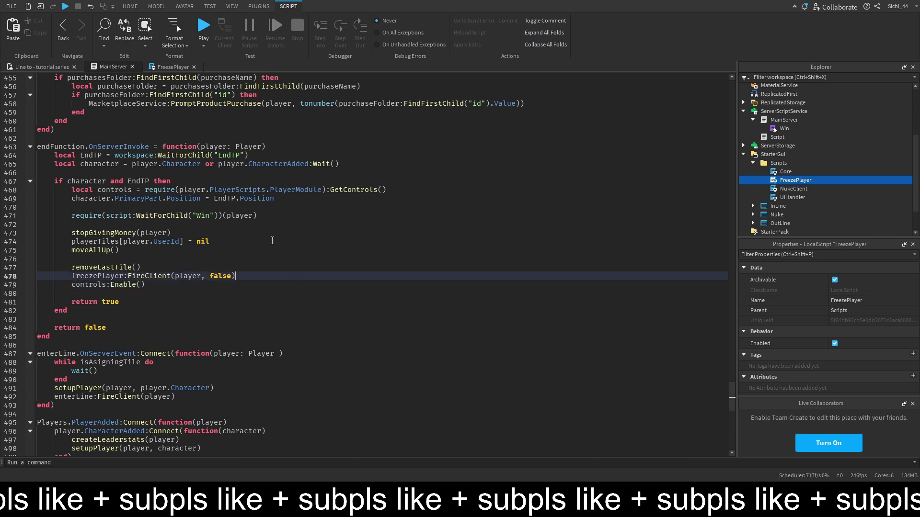
click(205, 33)
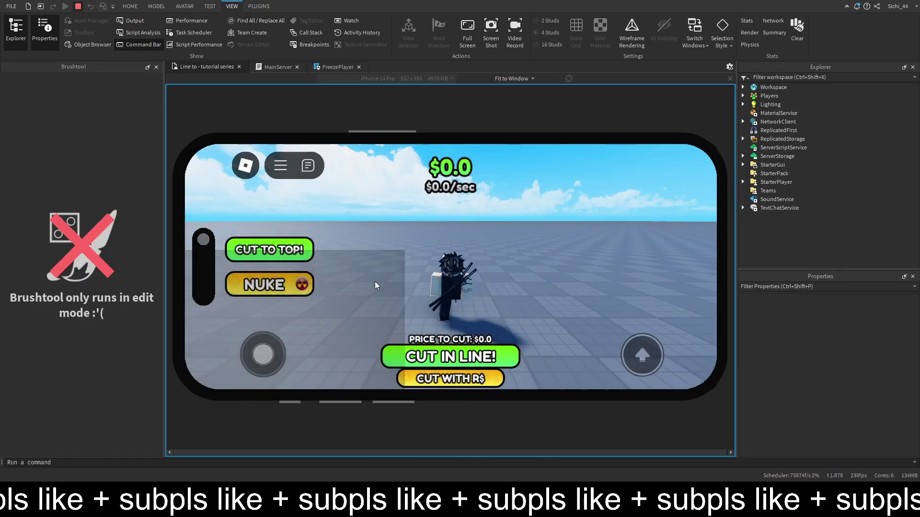
Show the Output log and trace the PlayerScripts error to MainServer line 182.
click(156, 66)
click(136, 22)
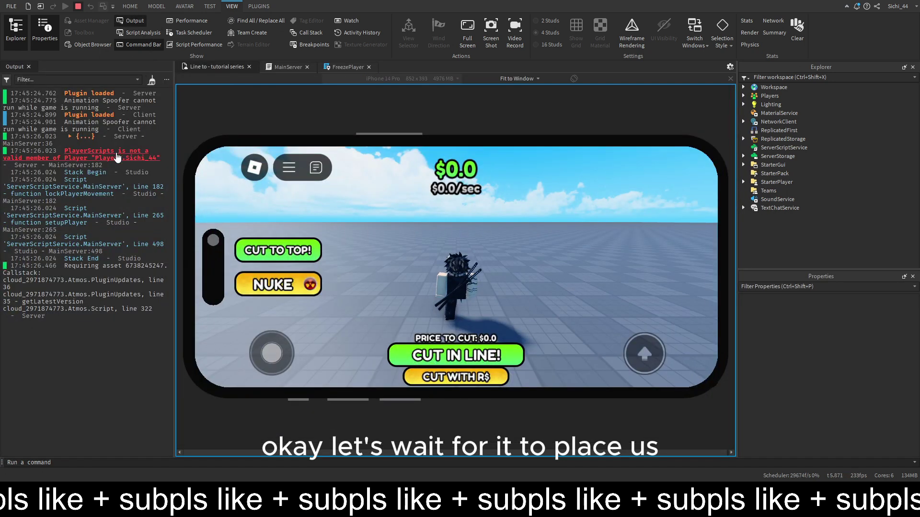
click(135, 158)
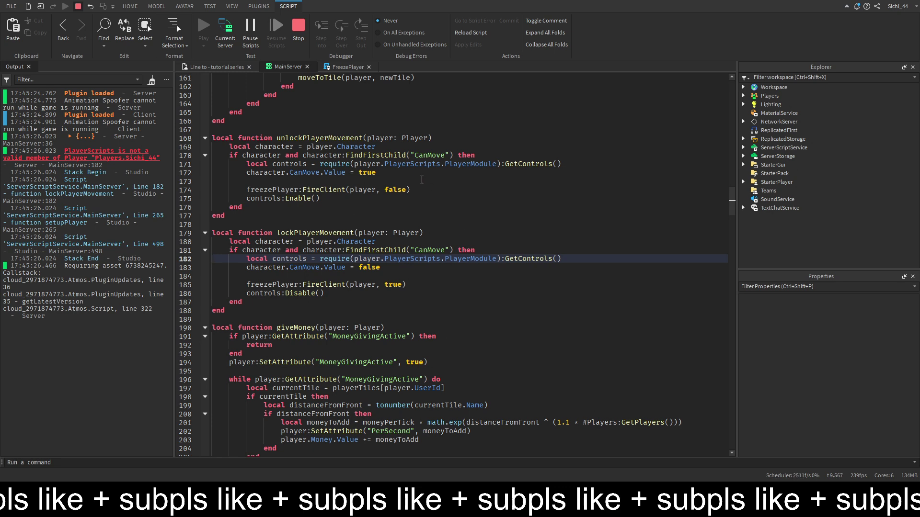
click(295, 31)
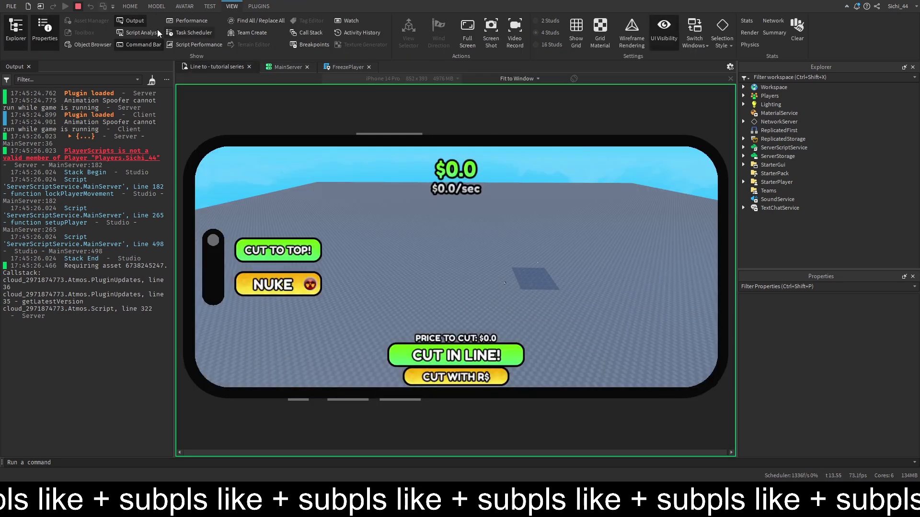
click(129, 9)
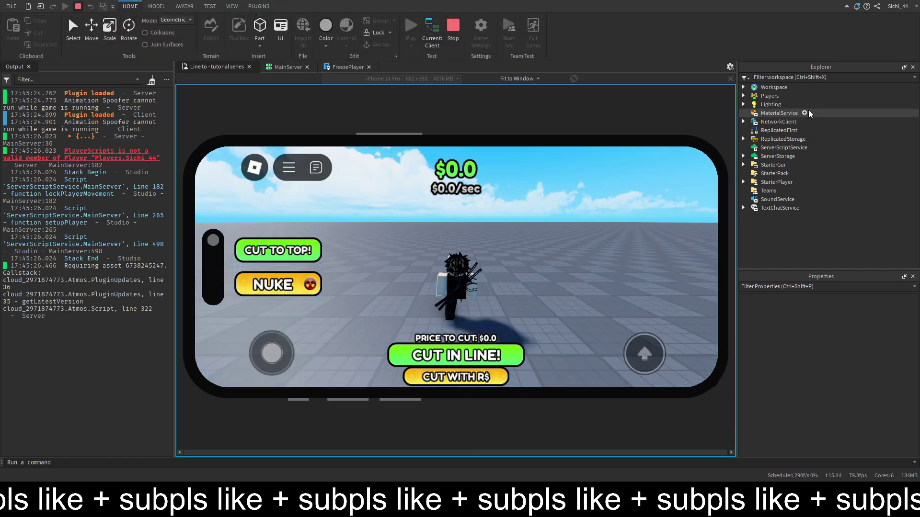
Expand Players > player > PlayerScripts in Explorer, stop the test, and reopen MainServer.
click(753, 96)
click(753, 104)
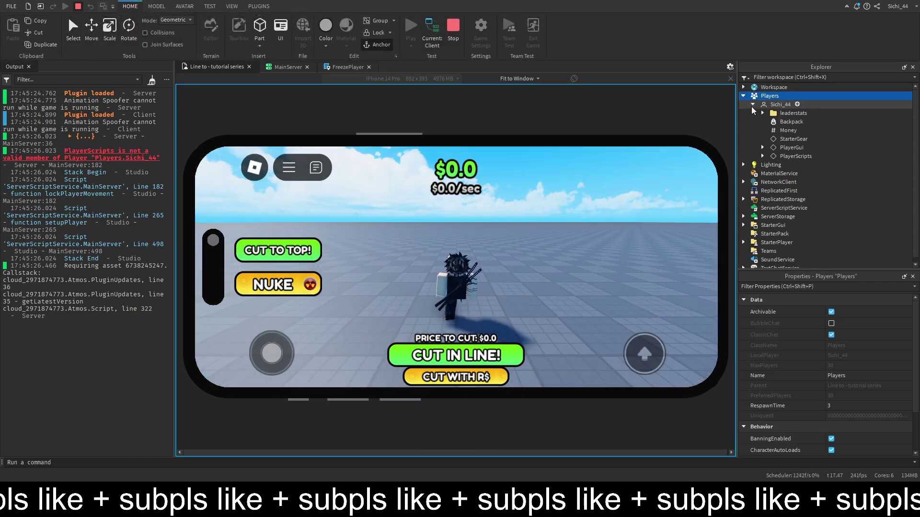
click(762, 156)
click(796, 156)
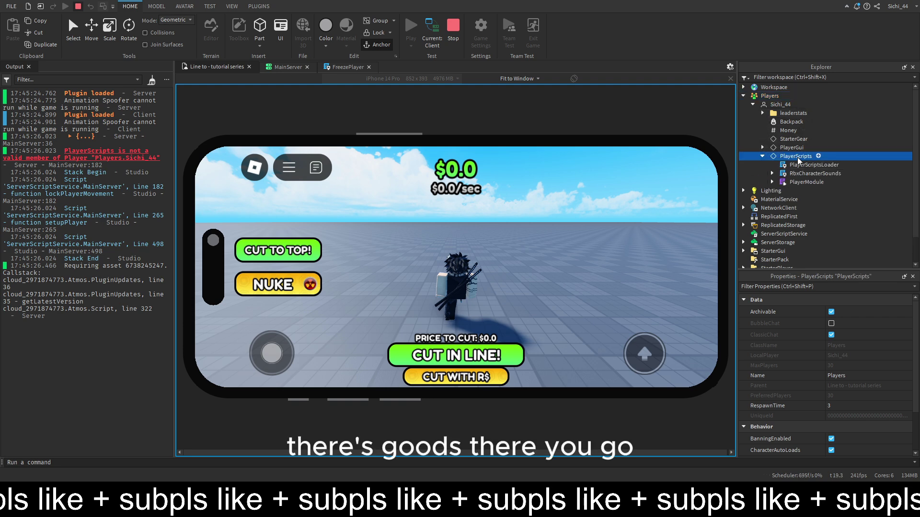
click(453, 27)
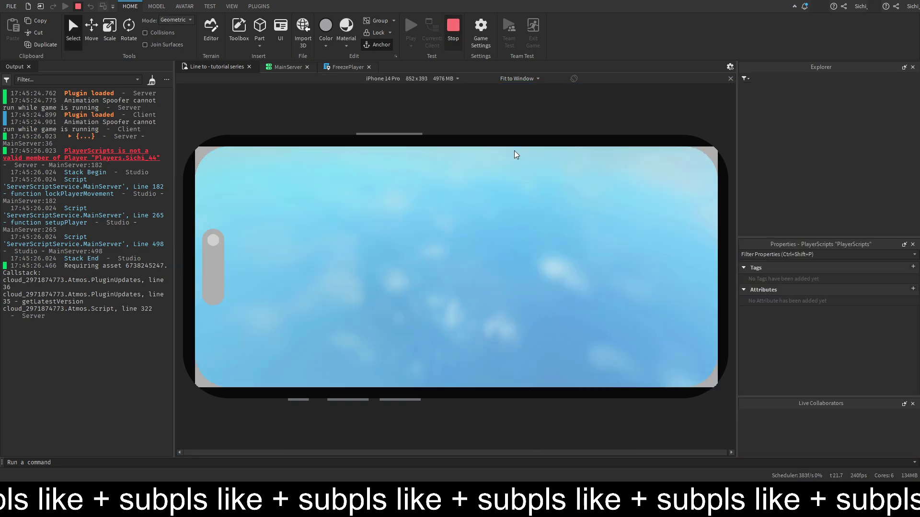
click(286, 67)
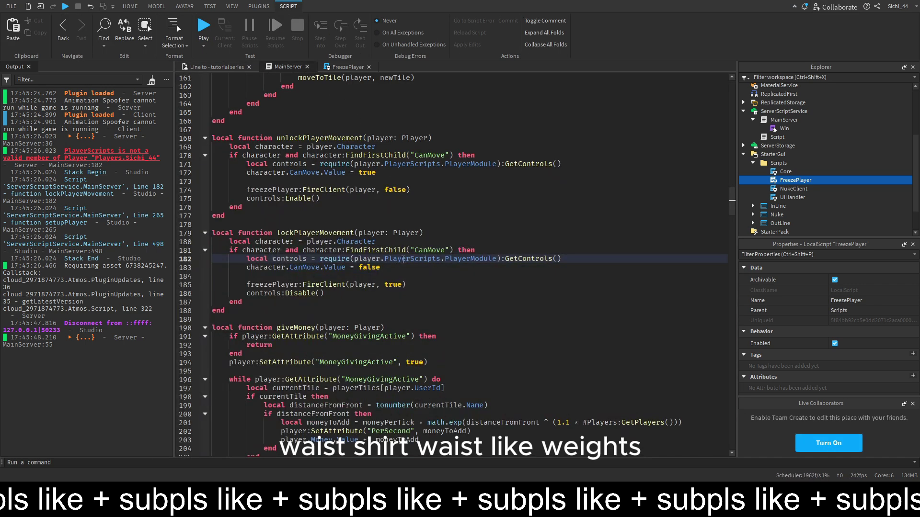
Add a line after the CanMove check, playtest, trace the error to line 183, and stop.
click(498, 254)
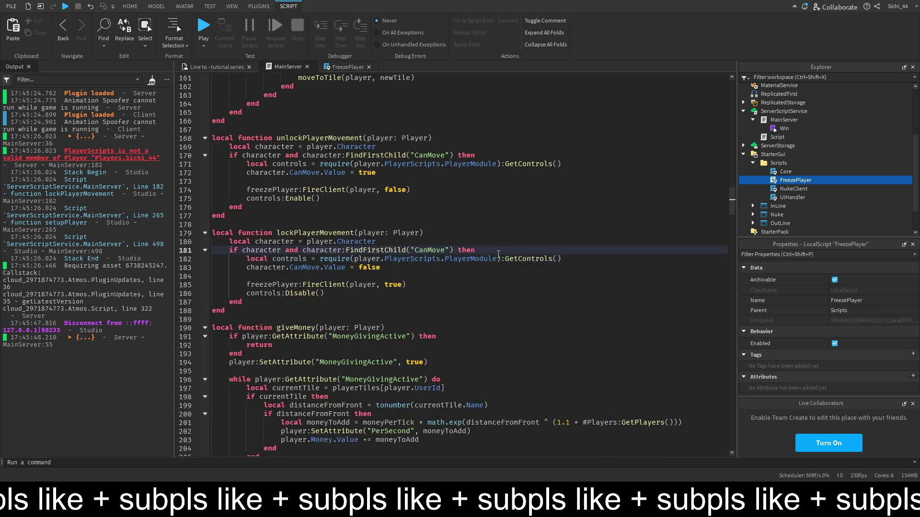
key(Return)
text(task)
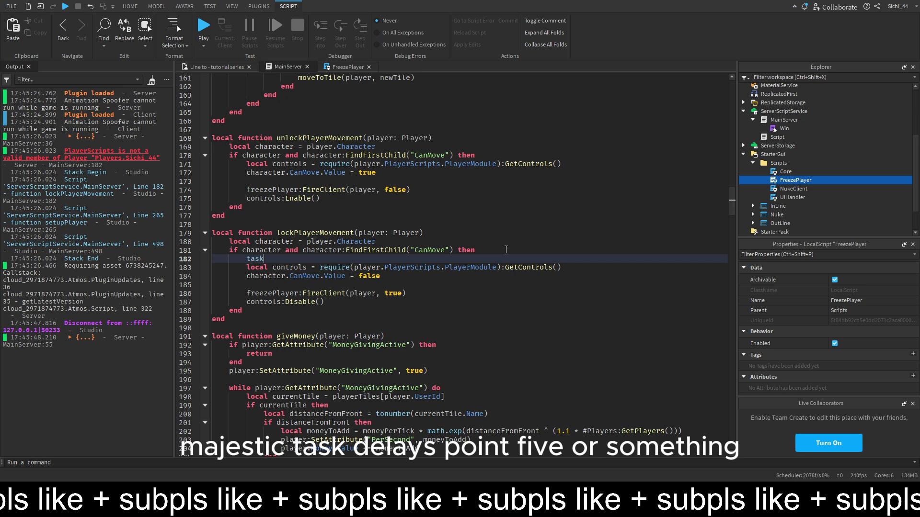
text(.)
text(0.5))
click(210, 25)
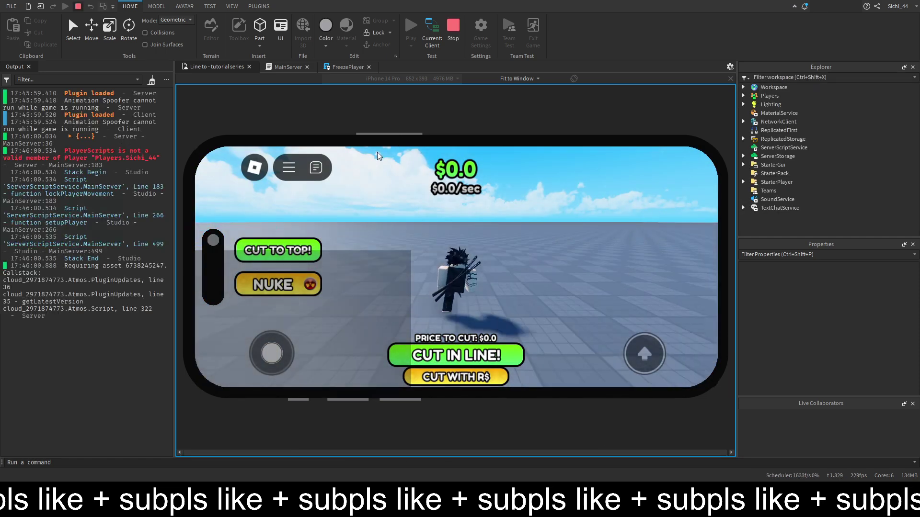
click(81, 154)
click(295, 27)
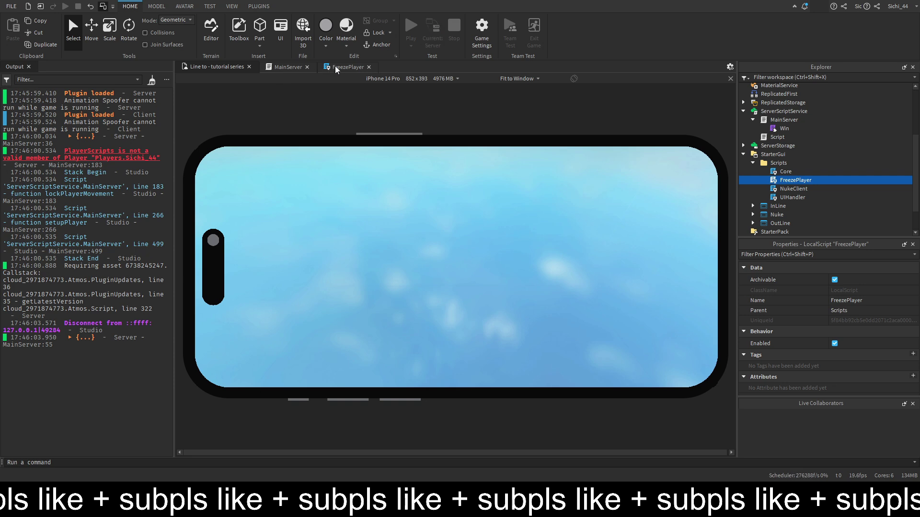
click(338, 68)
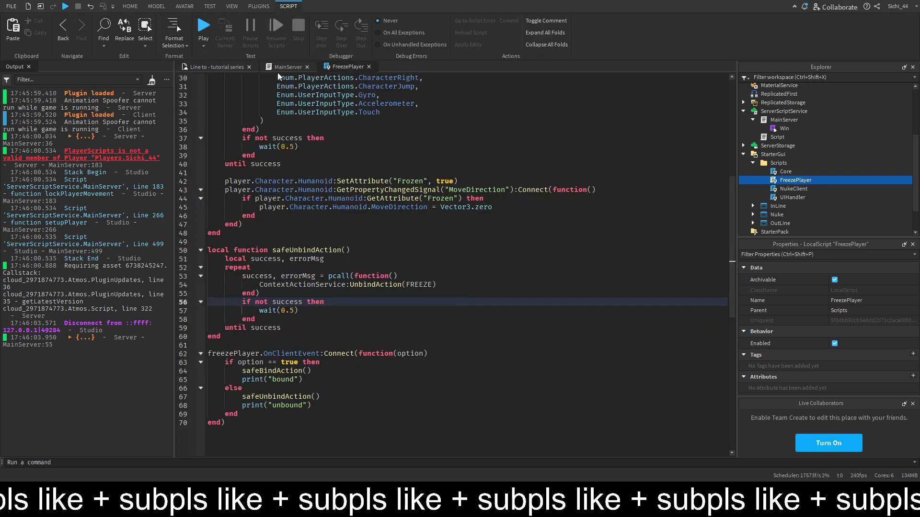
Playtest again on the Server view, inspect the player under Players, then stop.
click(204, 27)
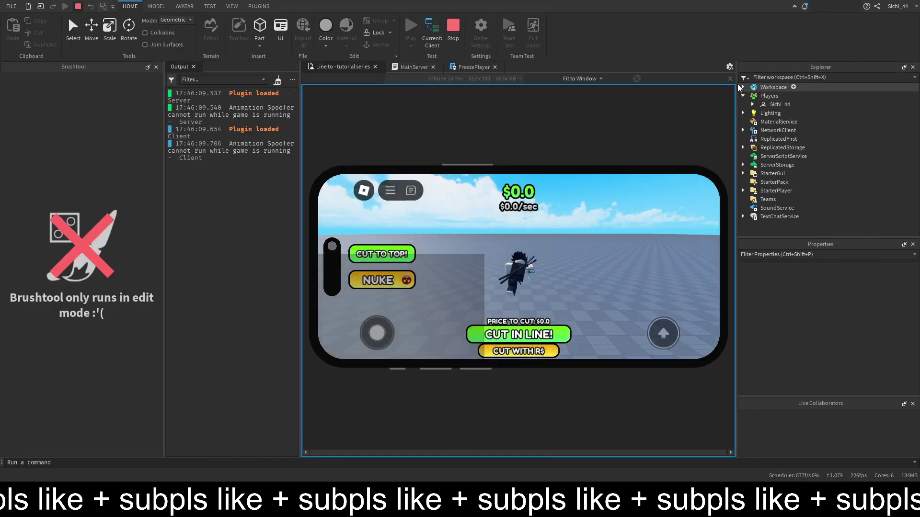
click(432, 29)
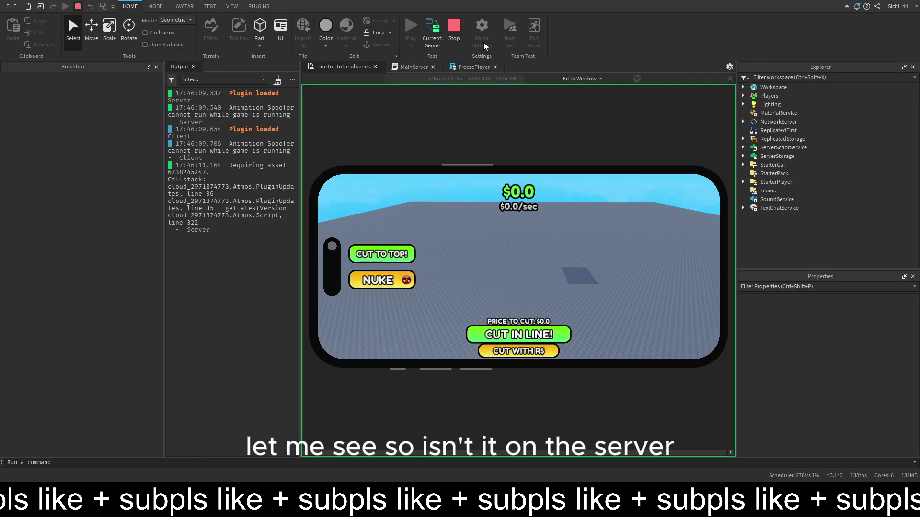
click(743, 96)
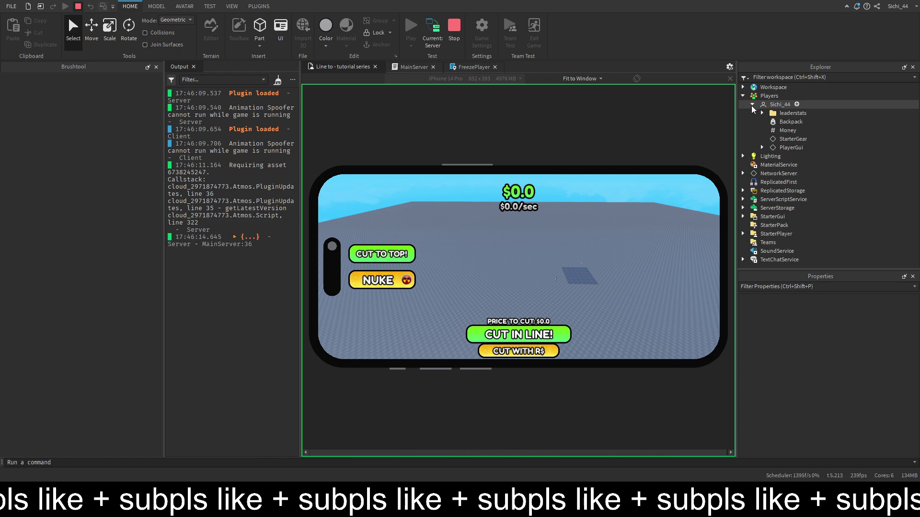
click(752, 105)
click(454, 26)
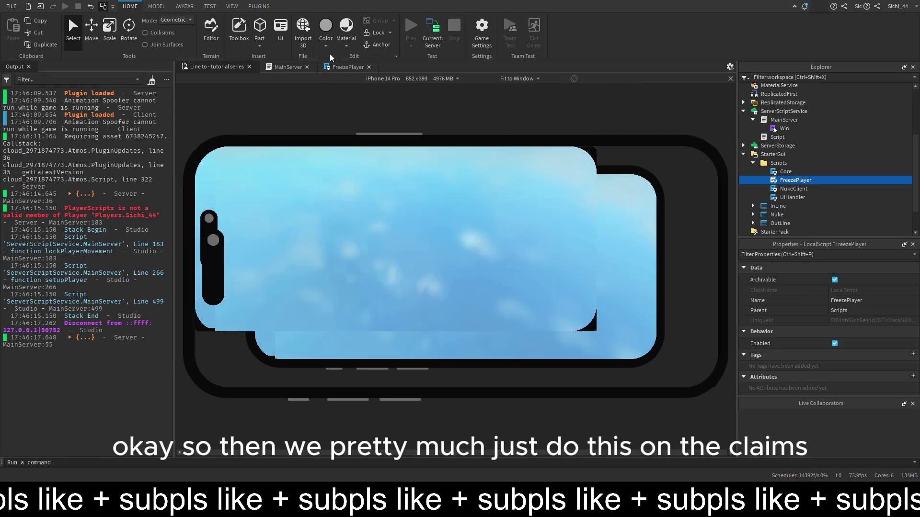
In FreezePlayer, try erasing the MoveDirection assignment on line 45, then restore it.
click(335, 68)
click(515, 207)
key(BackSpace)
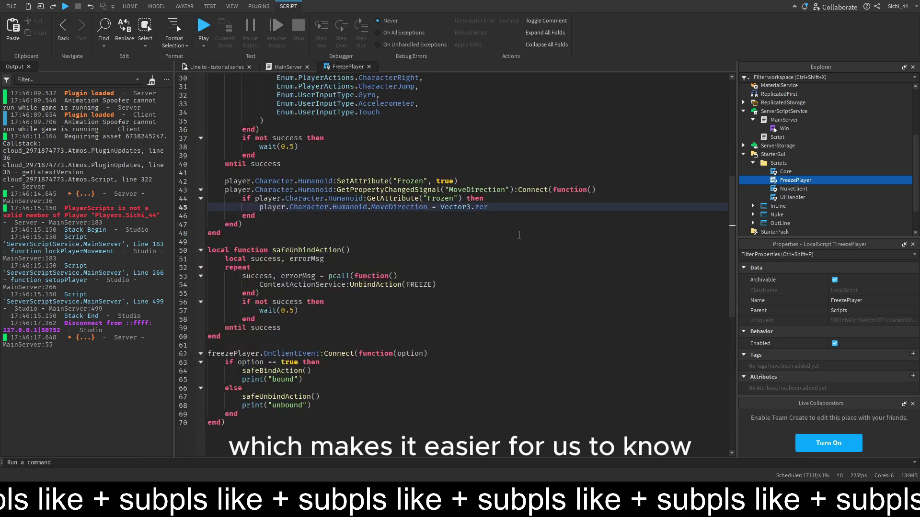
key(shift+Home)
key(BackSpace)
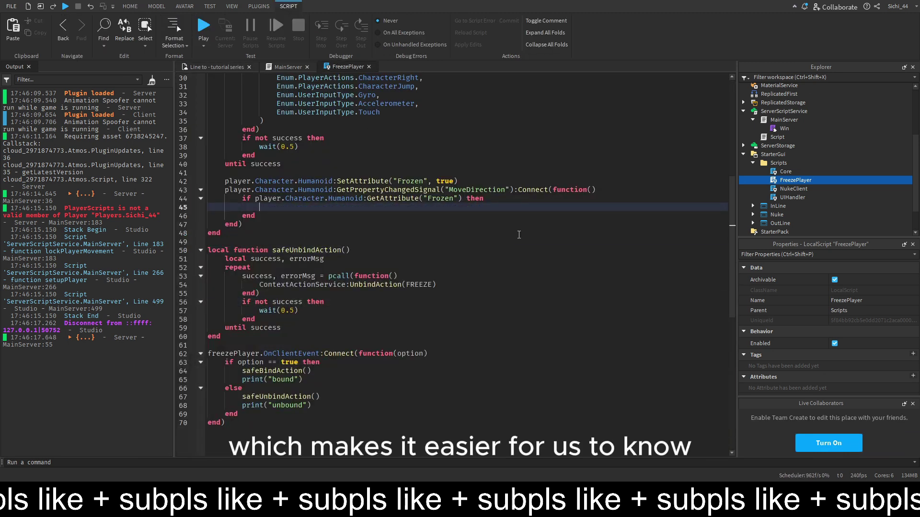
key(ctrl+z)
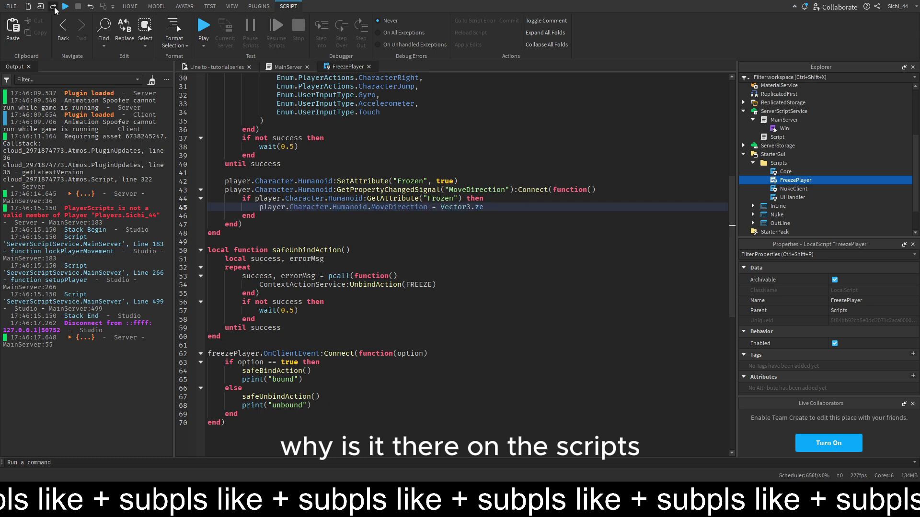
Cut the GetControls line out of MainServer's unlockPlayerMovement code.
click(273, 65)
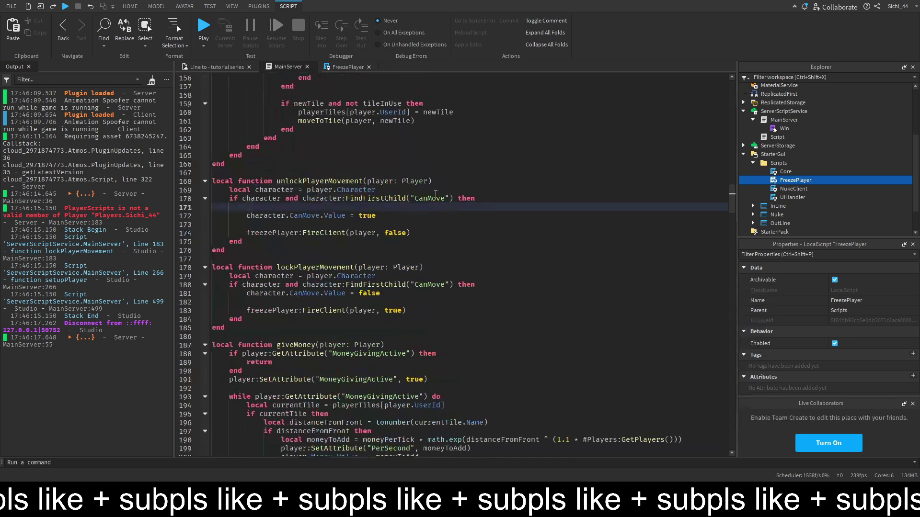
scroll(484, 227, up, 2)
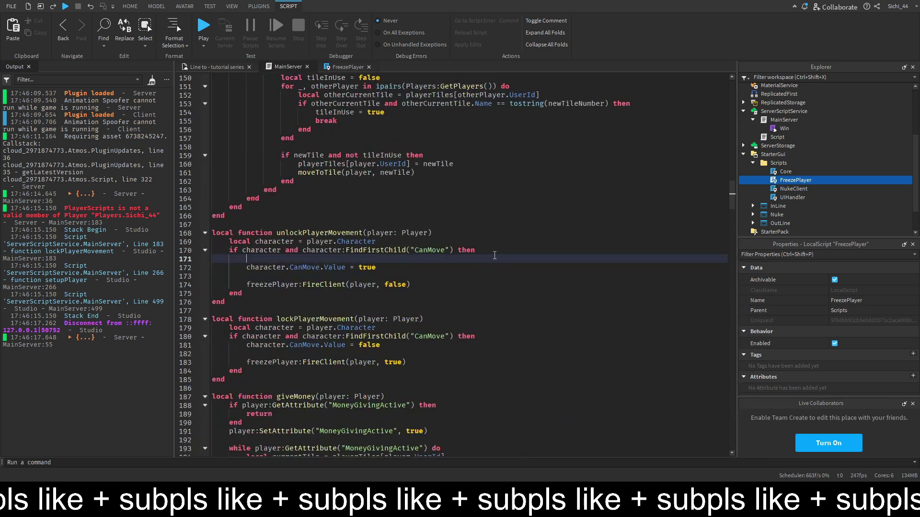
text(local controls = require(player.PlayerScripts.PlayerModule):GetControls())
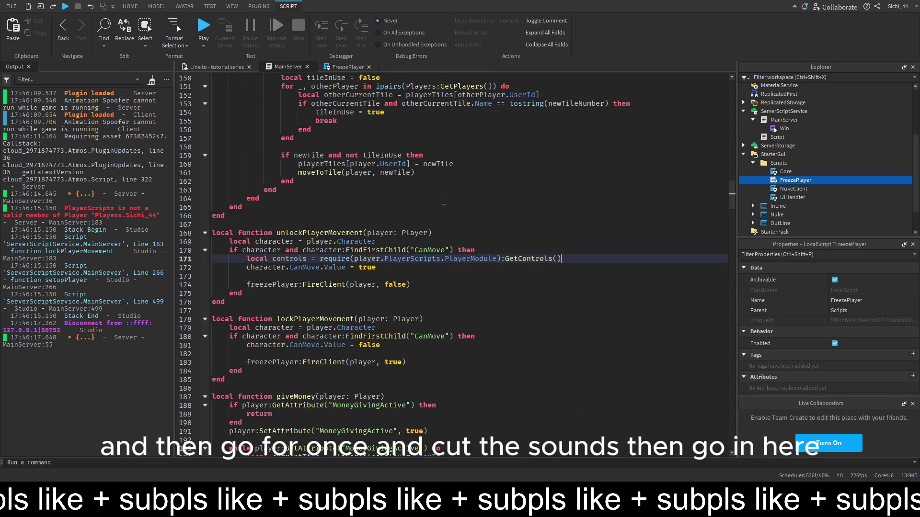
drag(574, 259, 246, 259)
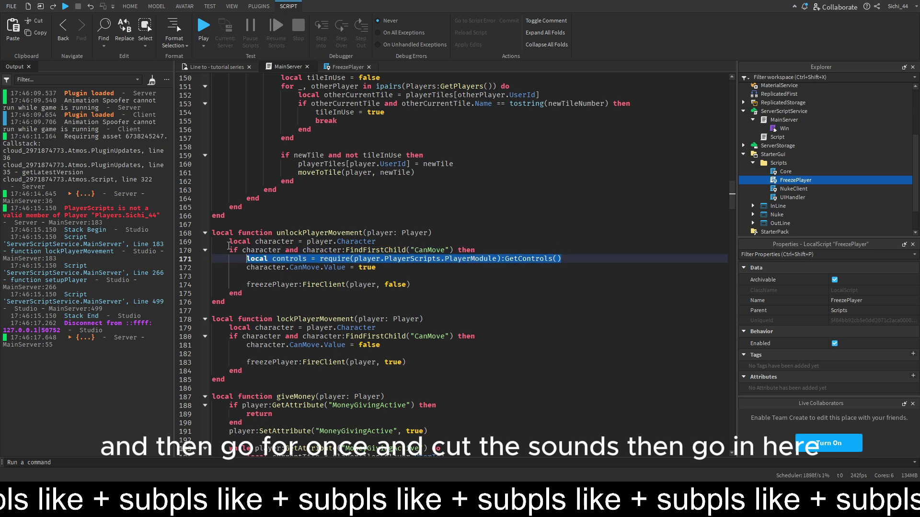
key(ctrl+x)
key(BackSpace)
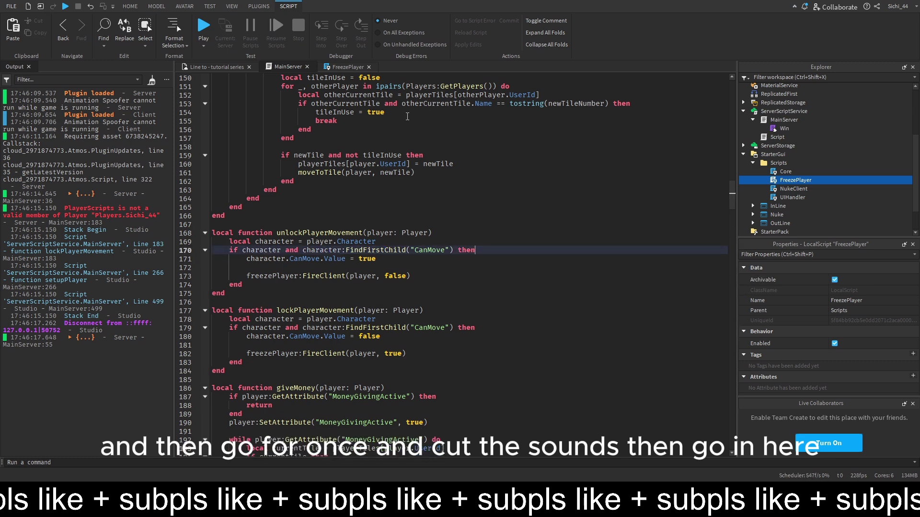
Paste the PlayerModule GetControls line into safeBindAction in FreezePlayer.
click(348, 66)
scroll(332, 182, up, 5)
scroll(333, 183, down, 7)
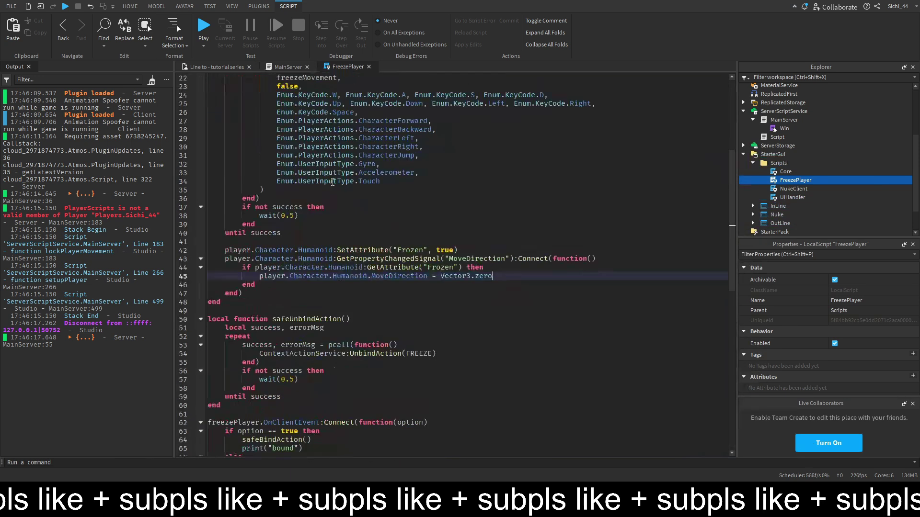
scroll(352, 205, down, 2)
scroll(307, 269, up, 3)
scroll(316, 110, up, 3)
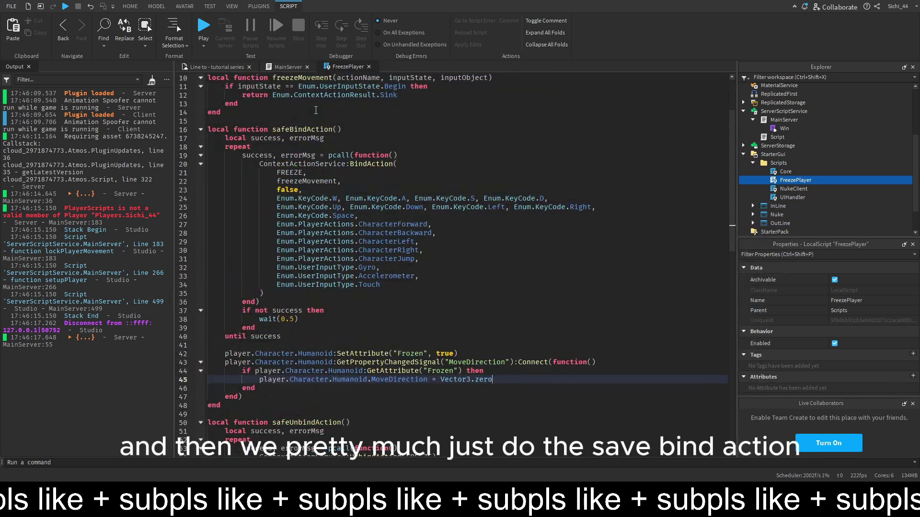
click(362, 130)
key(Return)
key(ctrl+v)
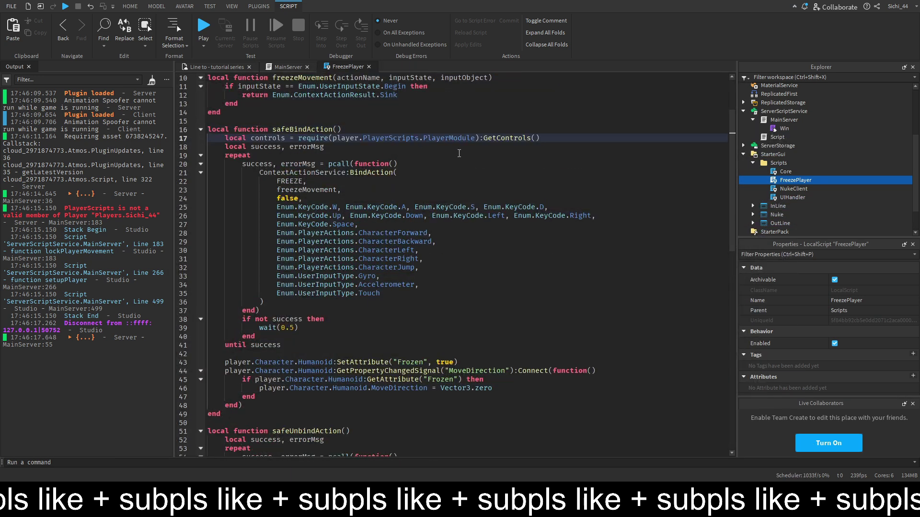
Try the controls line inside safeUnbindAction, then undo that paste.
scroll(451, 167, down, 3)
scroll(412, 211, down, 4)
click(373, 251)
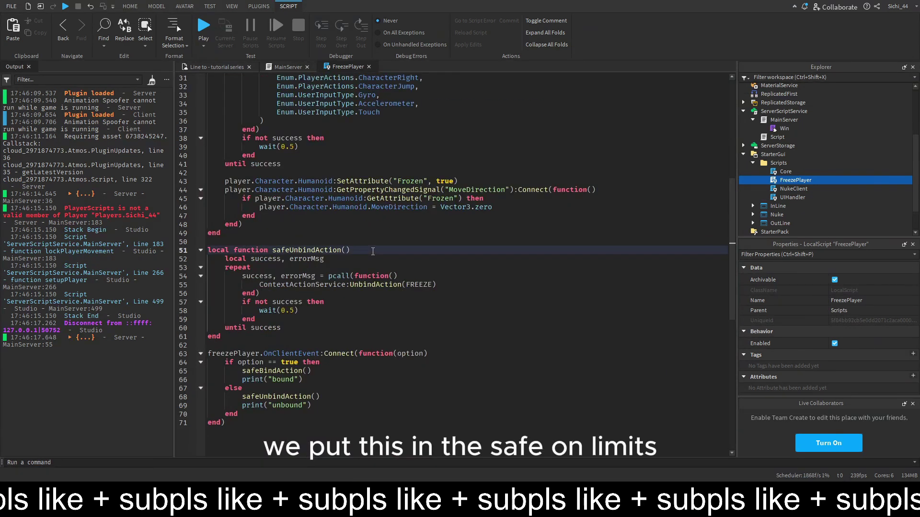
key(Return)
key(ctrl+v)
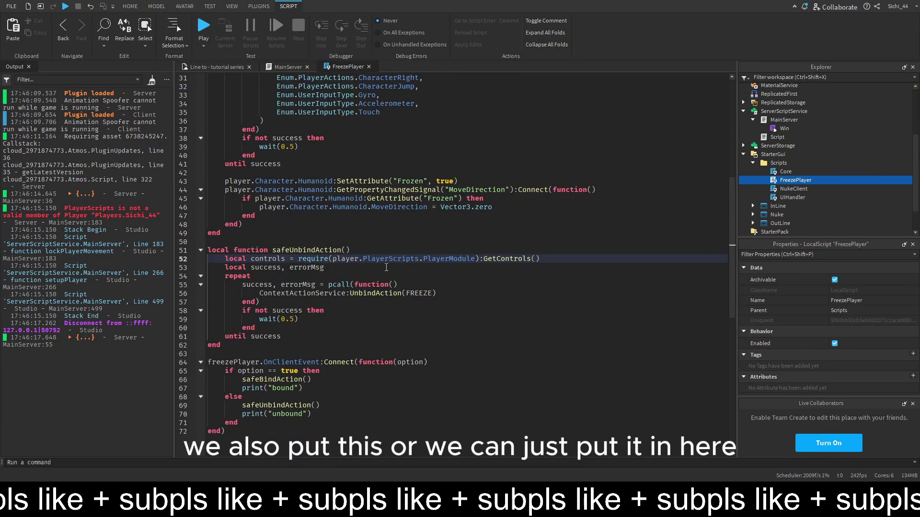
key(ctrl+z)
key(ctrl+z)
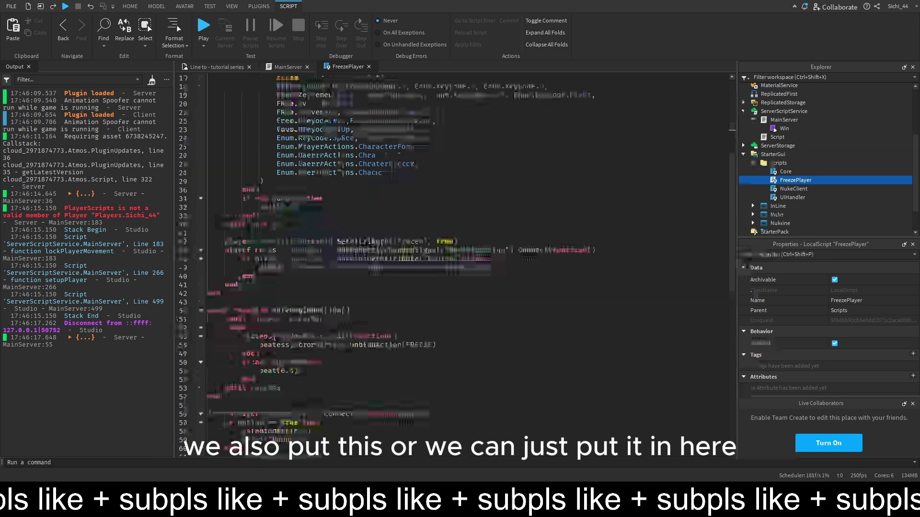
Add the controls line to the freeze handler and controls:Disable() after safeBindAction.
click(436, 336)
key(Return)
key(ctrl+v)
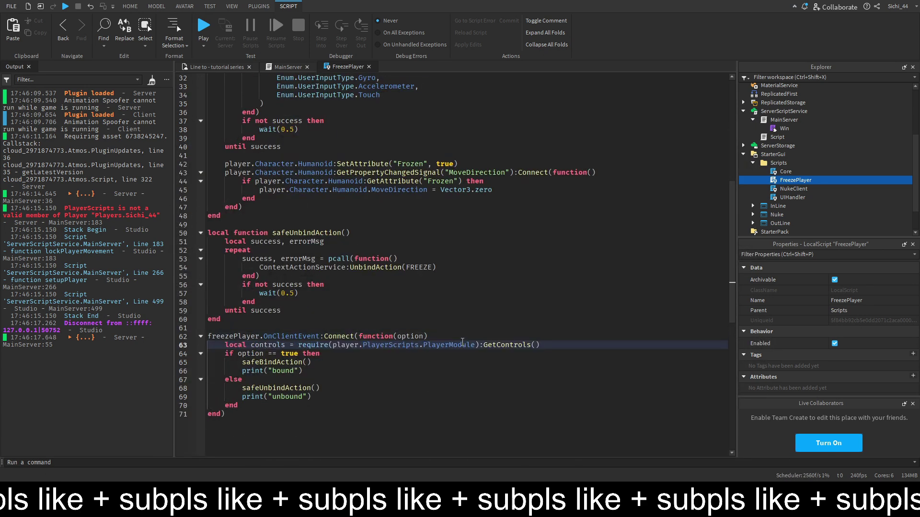
click(351, 364)
key(Return)
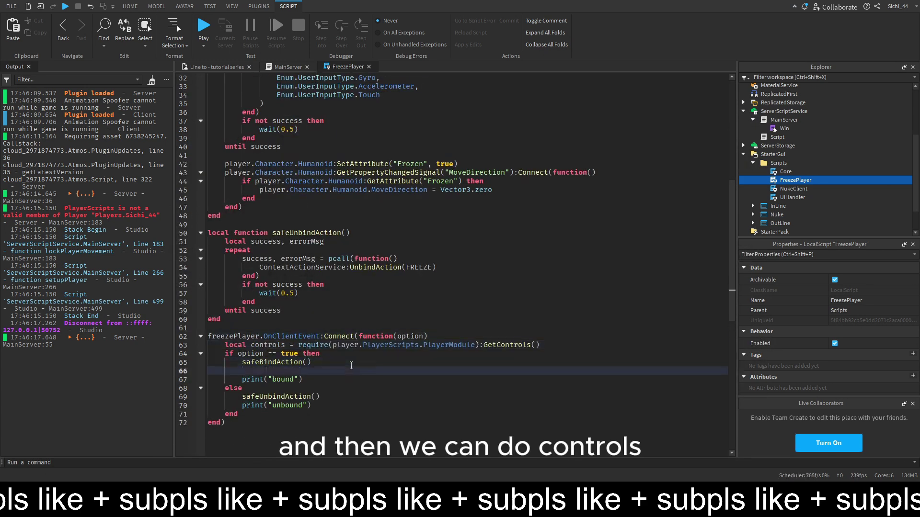
text(controls)
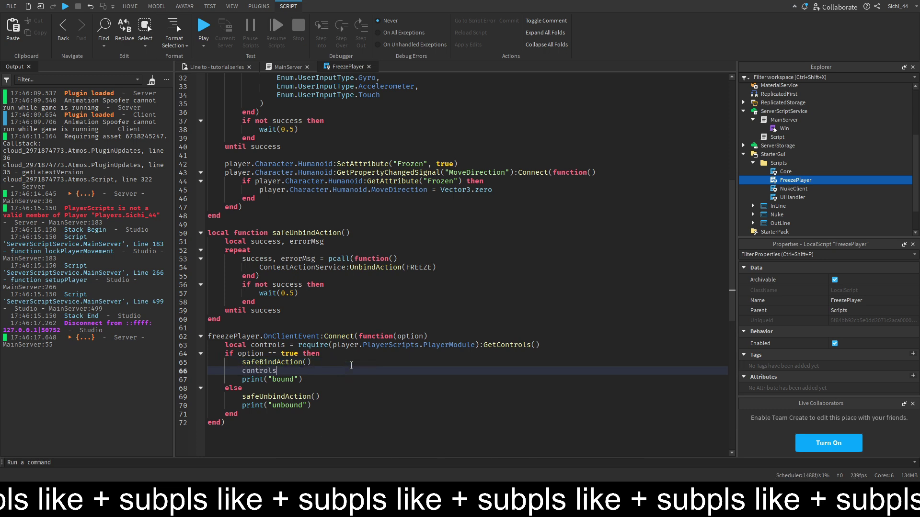
text(:)
text(Disa)
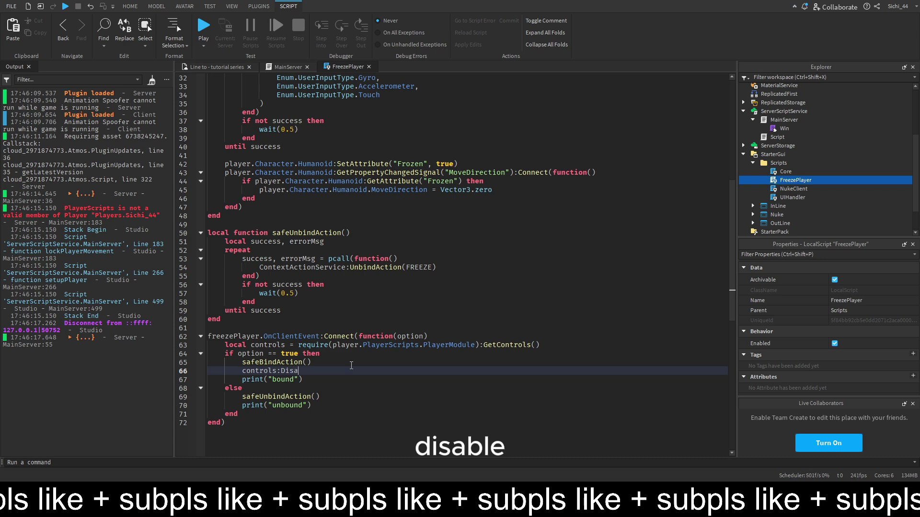
text(ble())
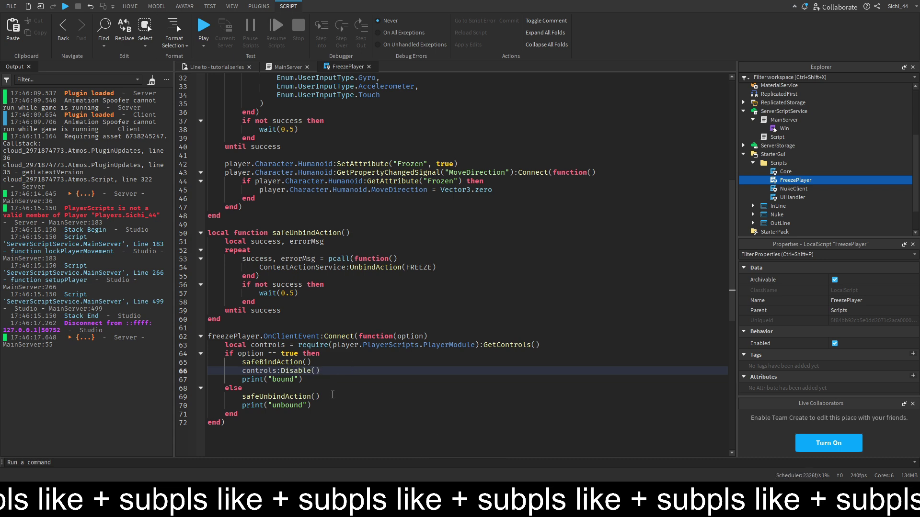
Add controls:Enable() on a new line after the safeUnbindAction call.
click(333, 395)
key(Return)
key(ctrl+v)
key(ctrl+z)
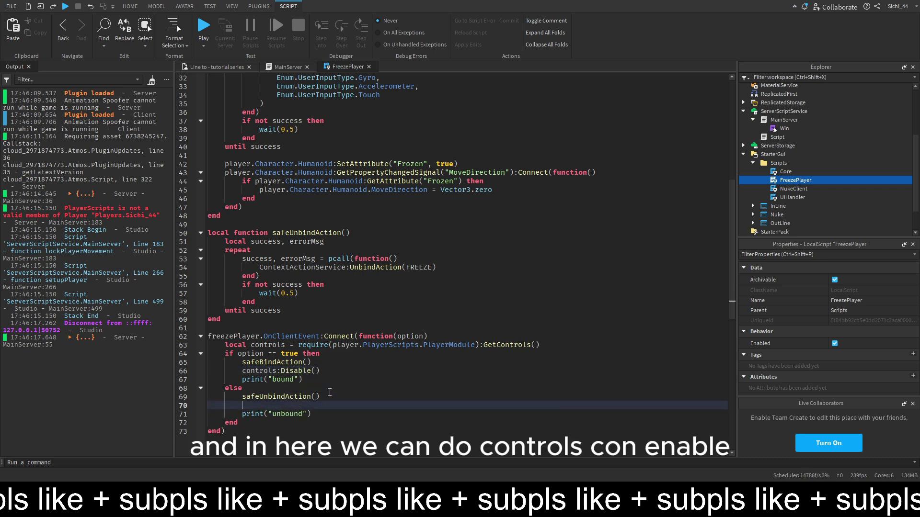
text(controls:Ena)
text(ble()
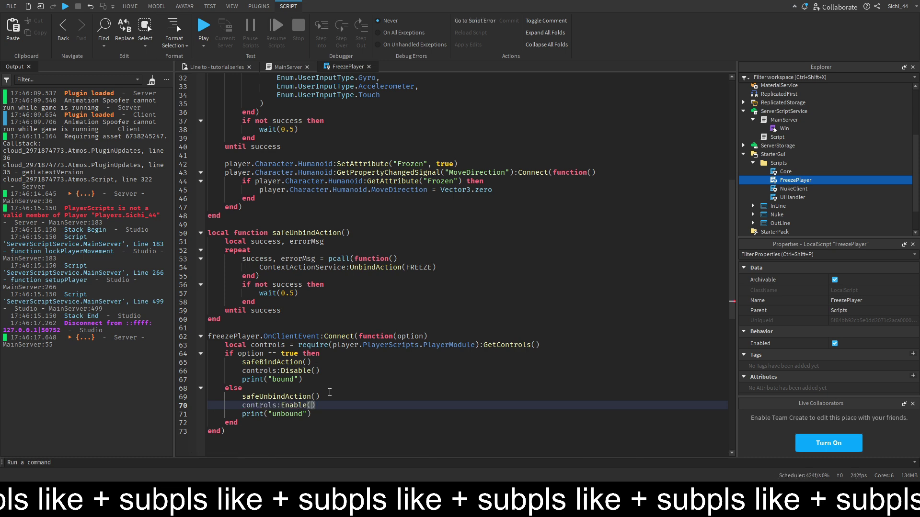
Playtest: decline the ToTop purchase, walk after the round, inspect the MoveDirection error, stop.
click(203, 26)
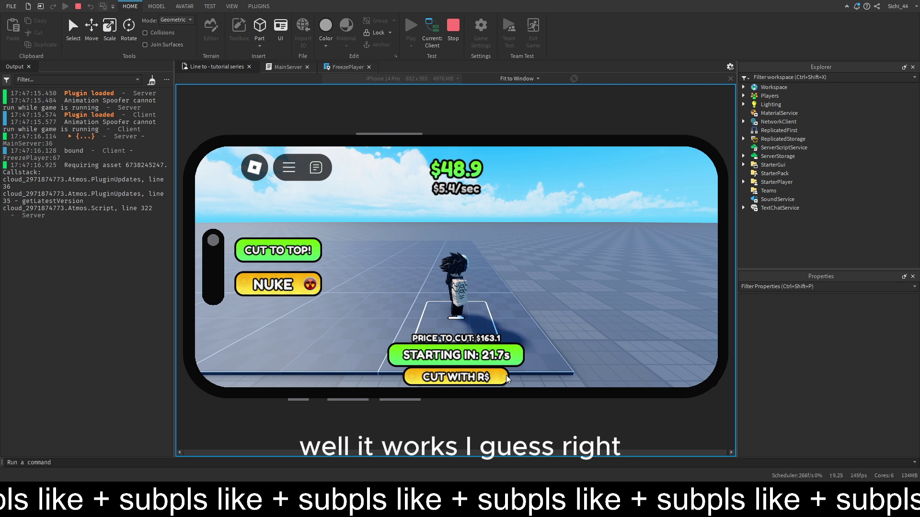
click(475, 379)
click(473, 379)
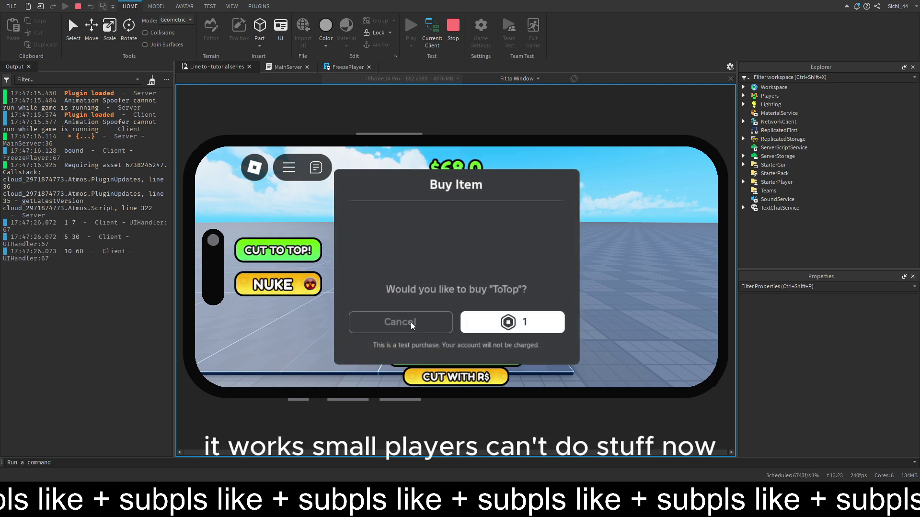
click(411, 326)
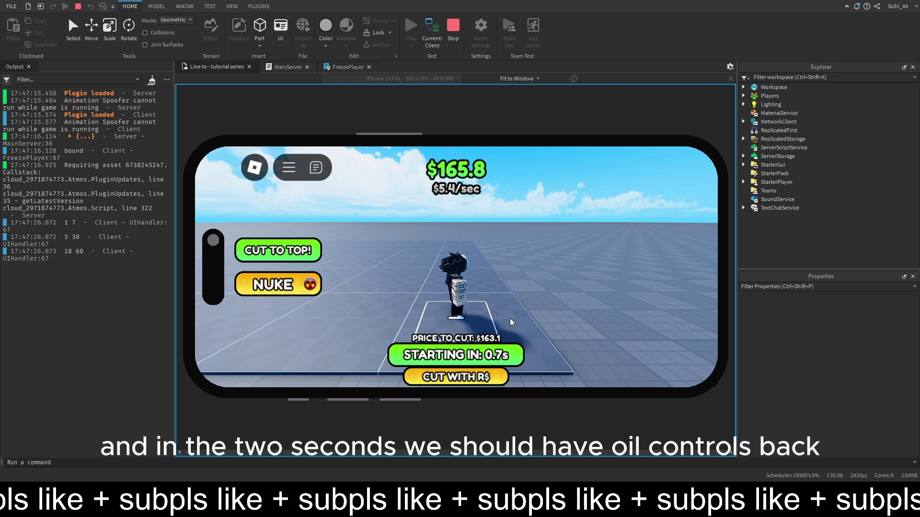
mouse_move(306, 332)
mouse_down()
mouse_move(244, 338)
mouse_move(304, 298)
mouse_up()
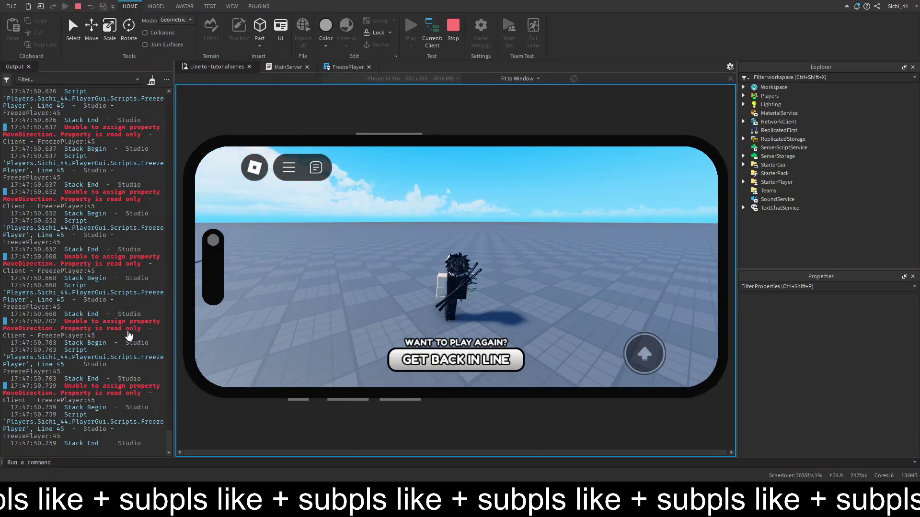
click(129, 331)
click(296, 24)
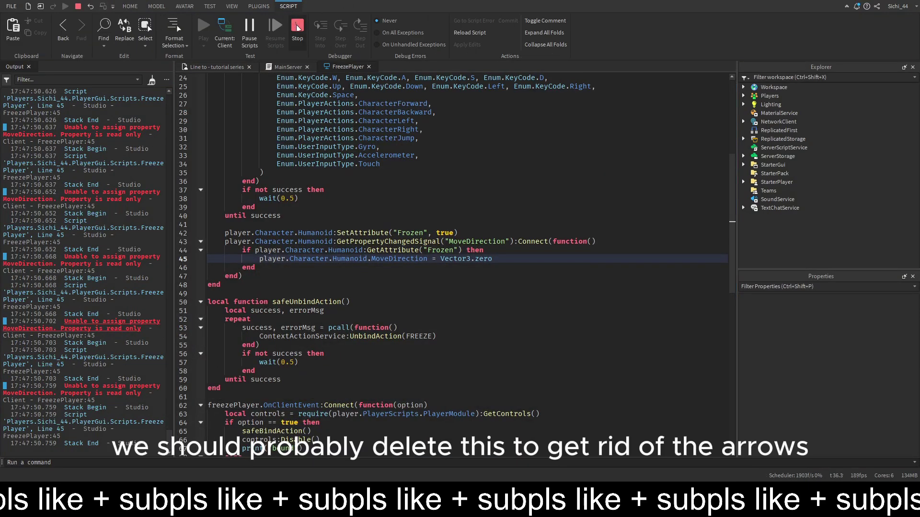
Delete FreezePlayer lines 42–47 (Frozen attribute and MoveDirection block) and start a playtest.
click(334, 67)
drag(247, 278, 209, 233)
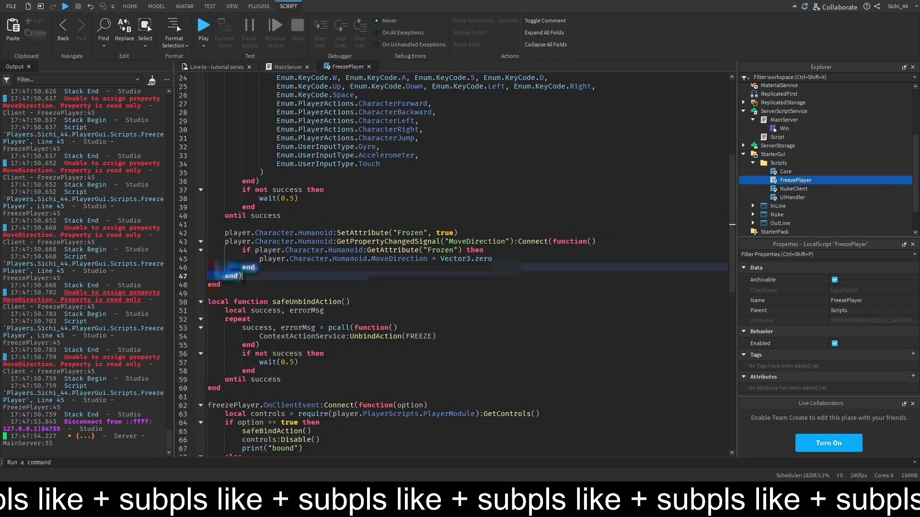
key(BackSpace)
key(BackSpace)
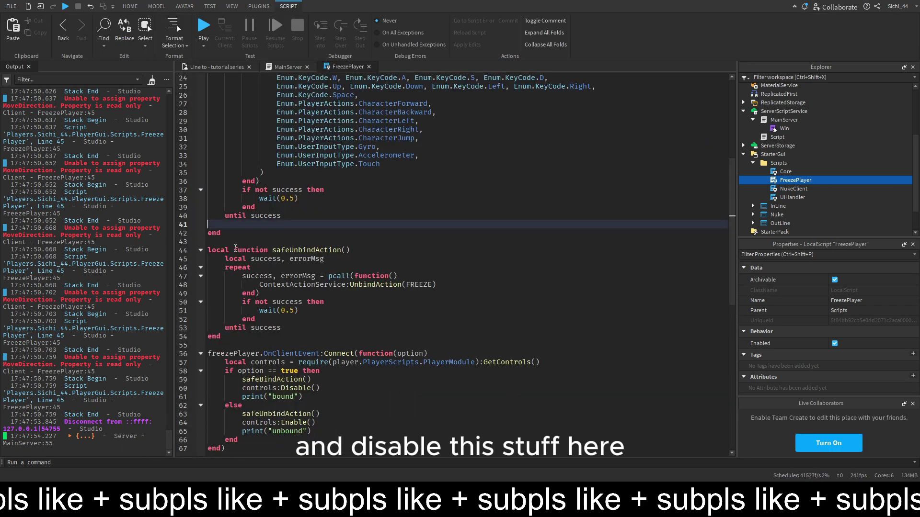
key(BackSpace)
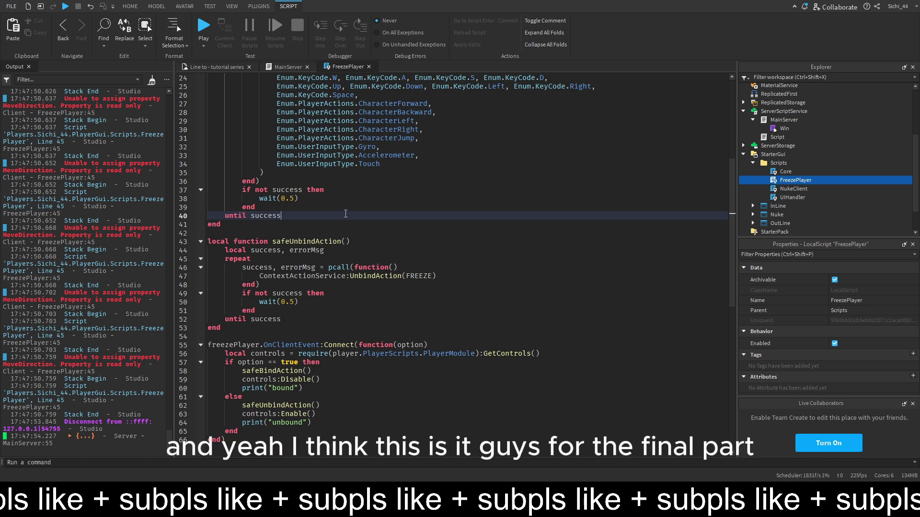
click(203, 26)
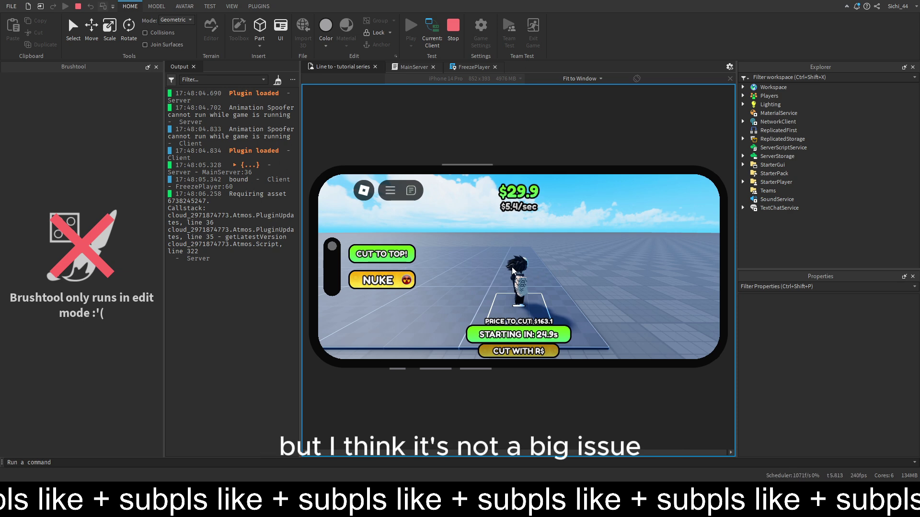
Buy and trigger a Nuke, get back in line, then stop the playtest.
click(156, 67)
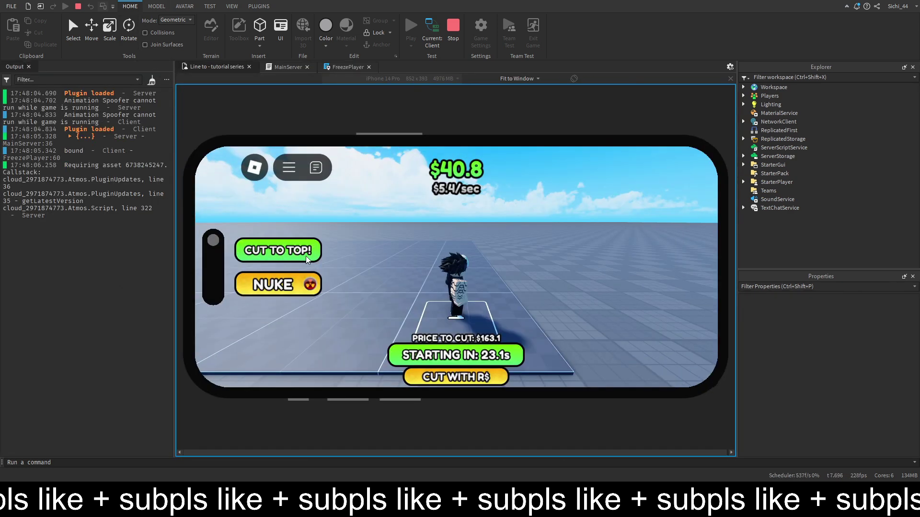
click(293, 280)
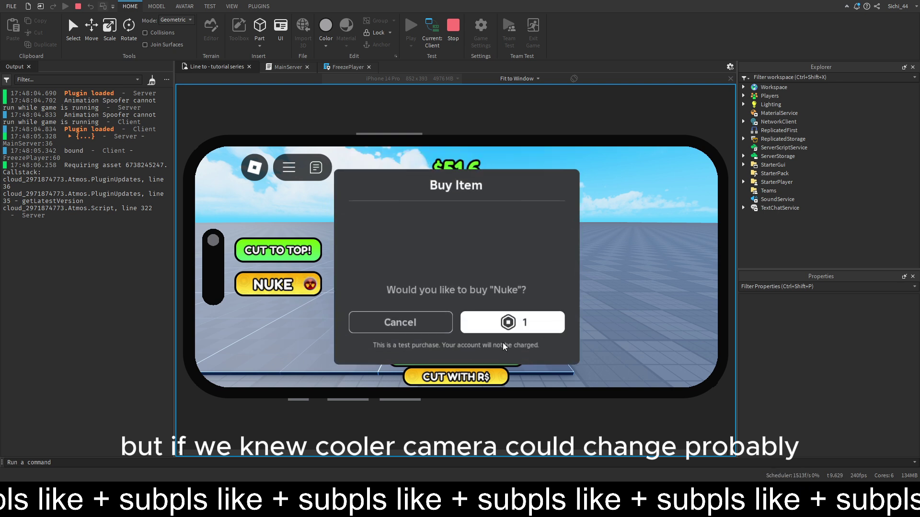
click(469, 320)
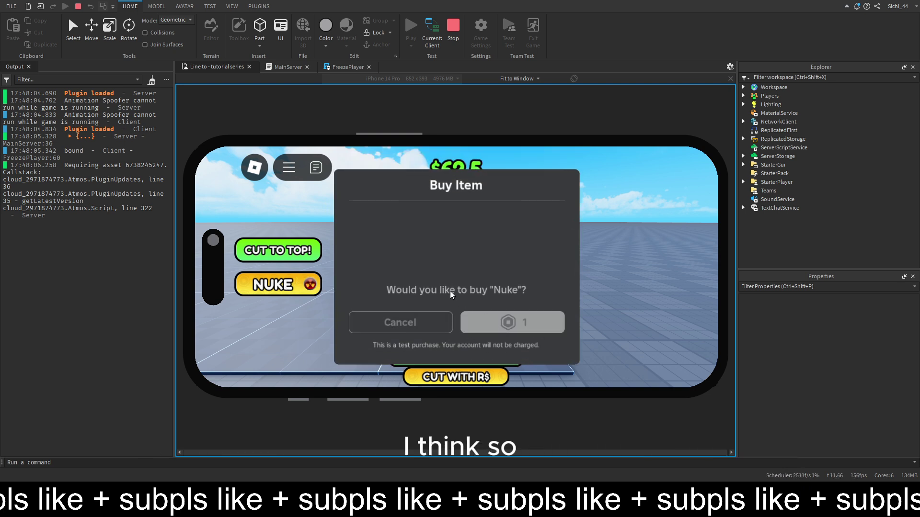
click(456, 304)
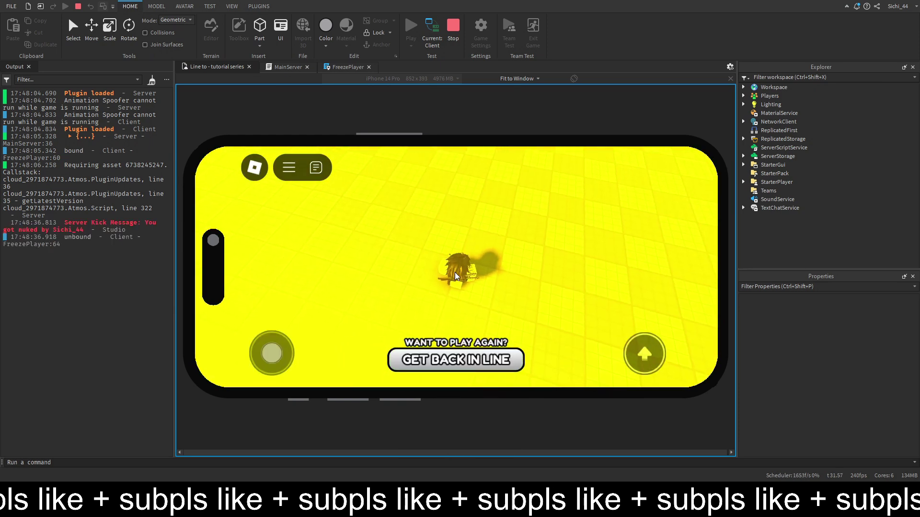
click(479, 361)
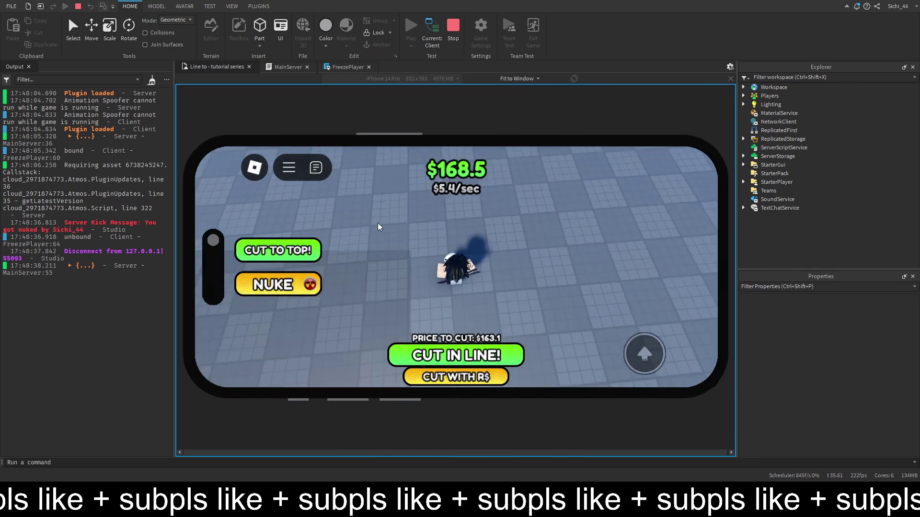
key(shift+F5)
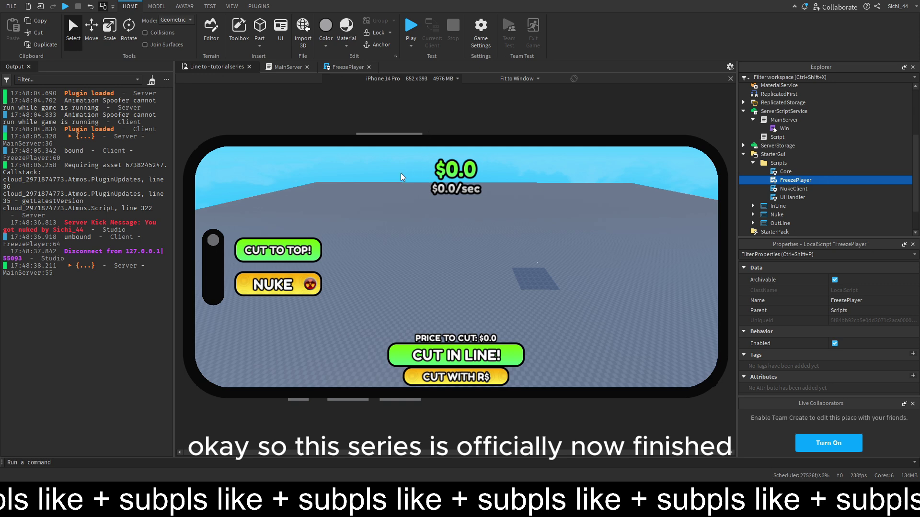
Switch the viewport preview device from iPhone 14 Pro to HD 1080.
click(518, 201)
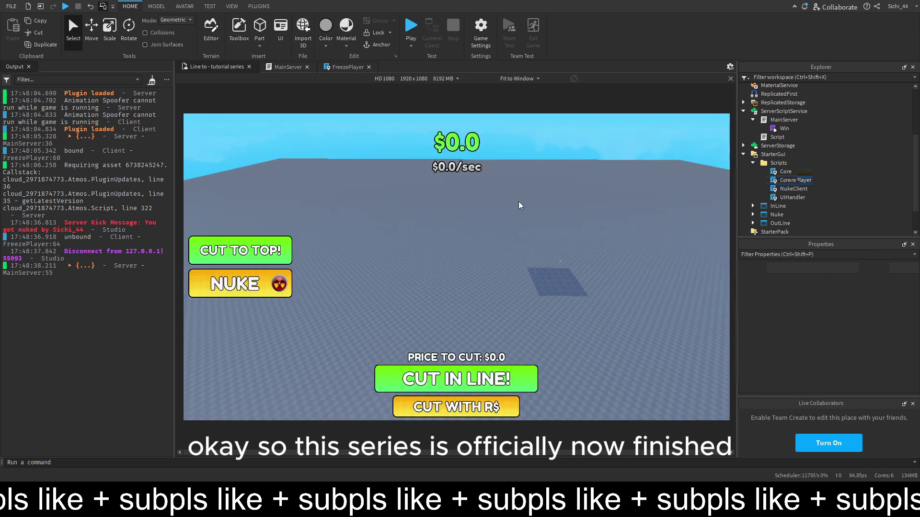